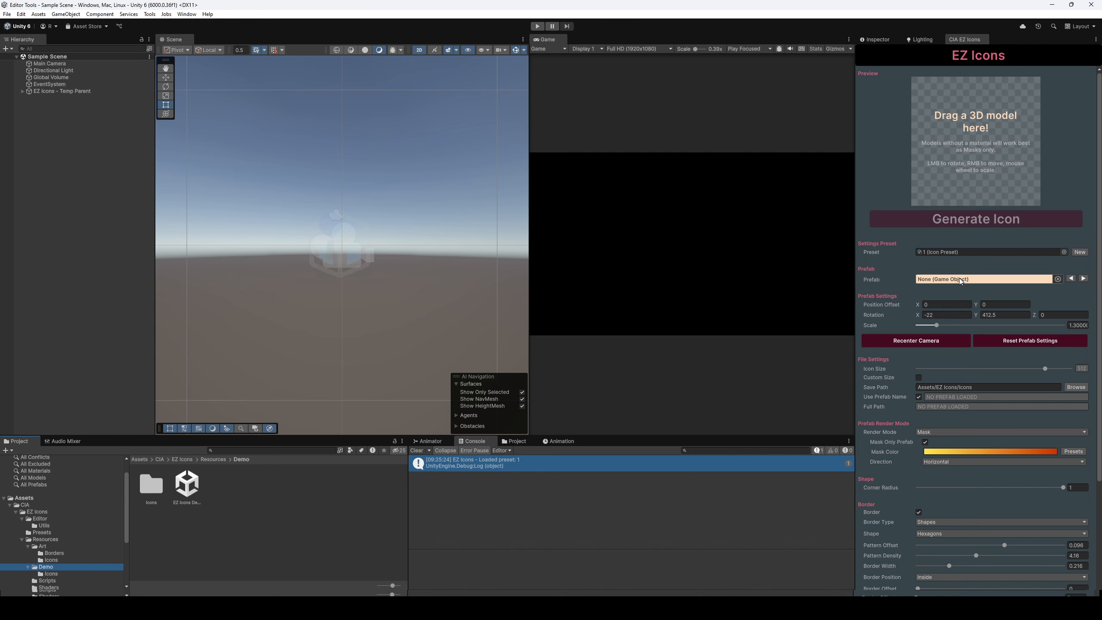
Step: Load the gun model "1" from the Test Gun folder into the EZ Icons preview
scroll(57, 526, down, 5)
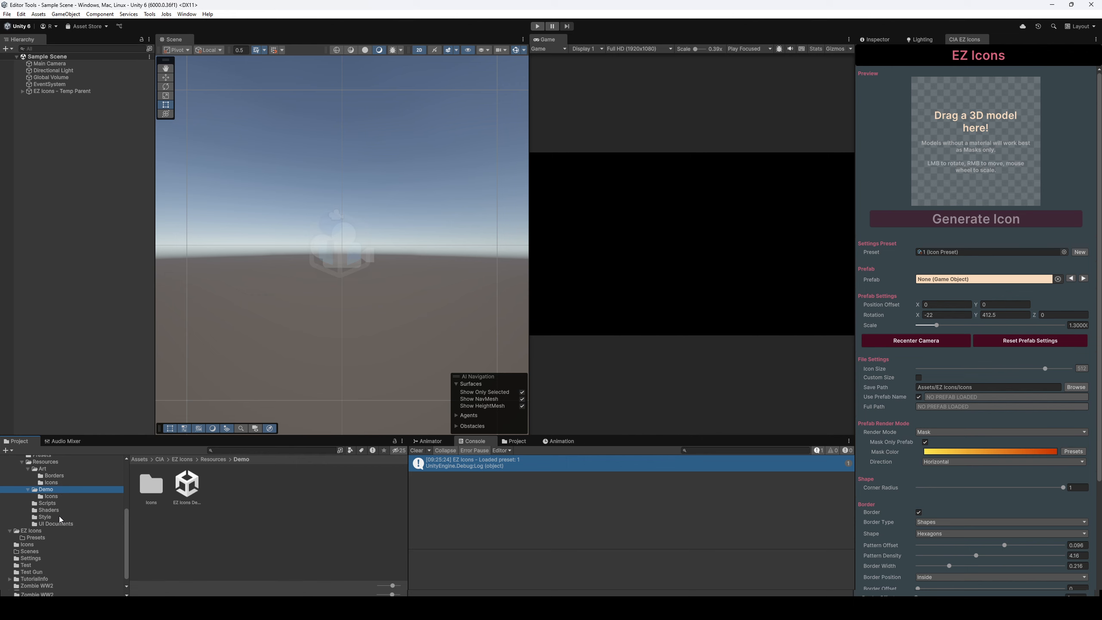
click(31, 564)
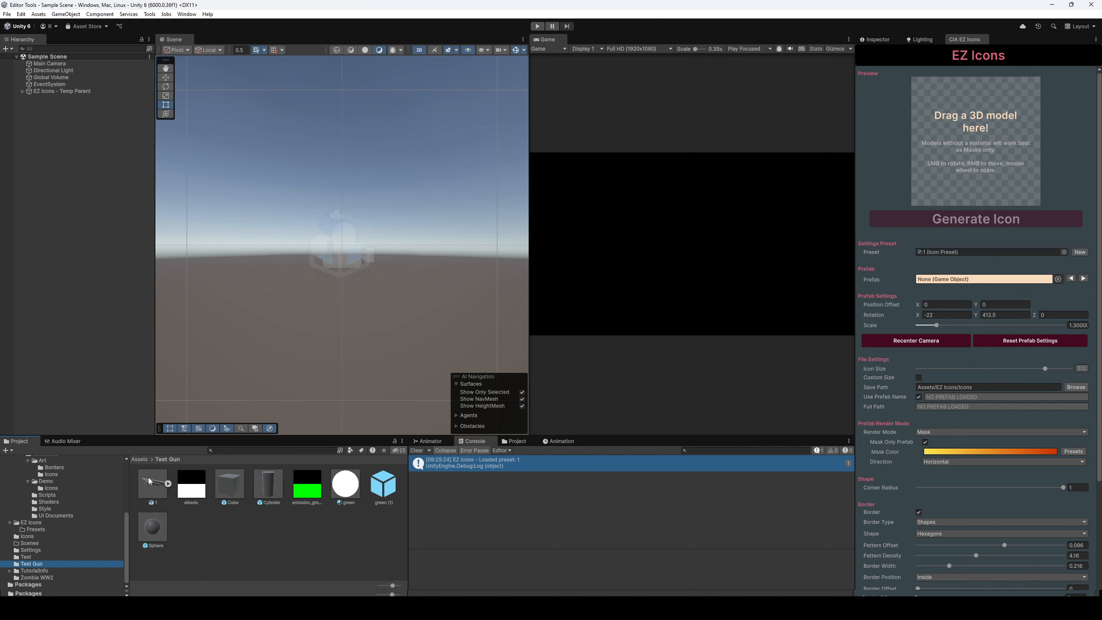
drag(155, 481, 976, 128)
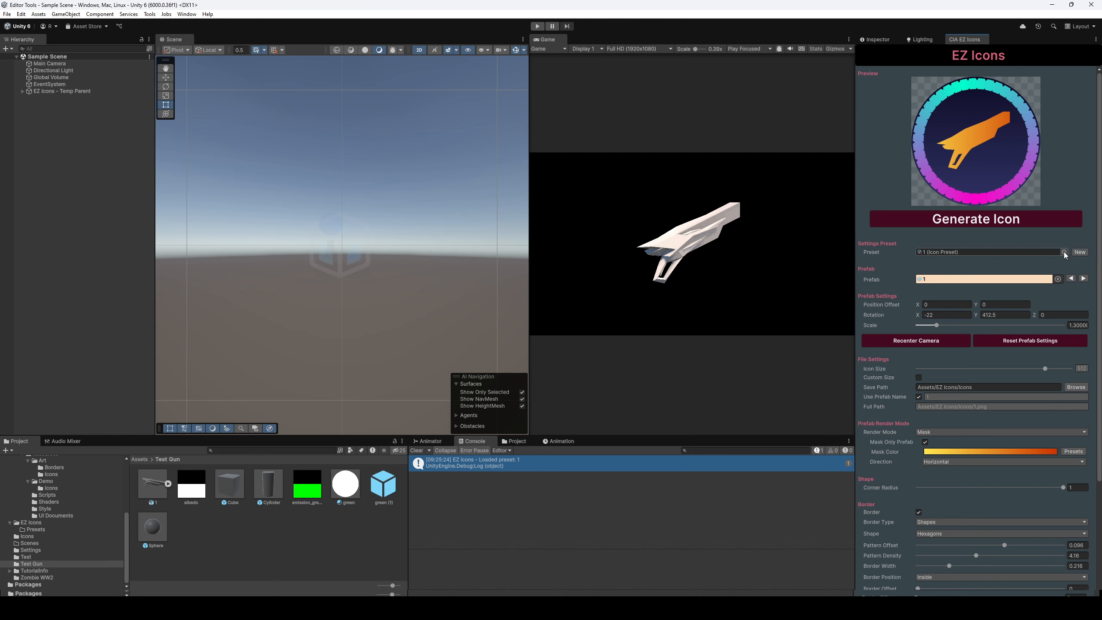
Step: Open the CIA/EZ Icons/Presets folder and try icon presets 2 and 3 on the gun, ending back on preset 1
scroll(100, 512, up, 3)
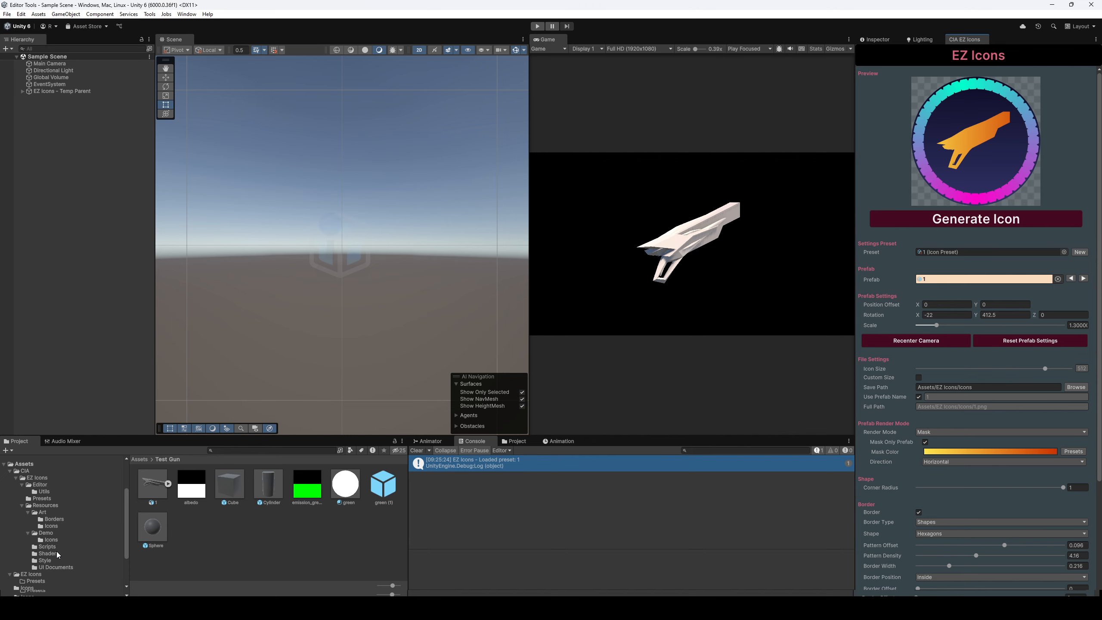
click(53, 499)
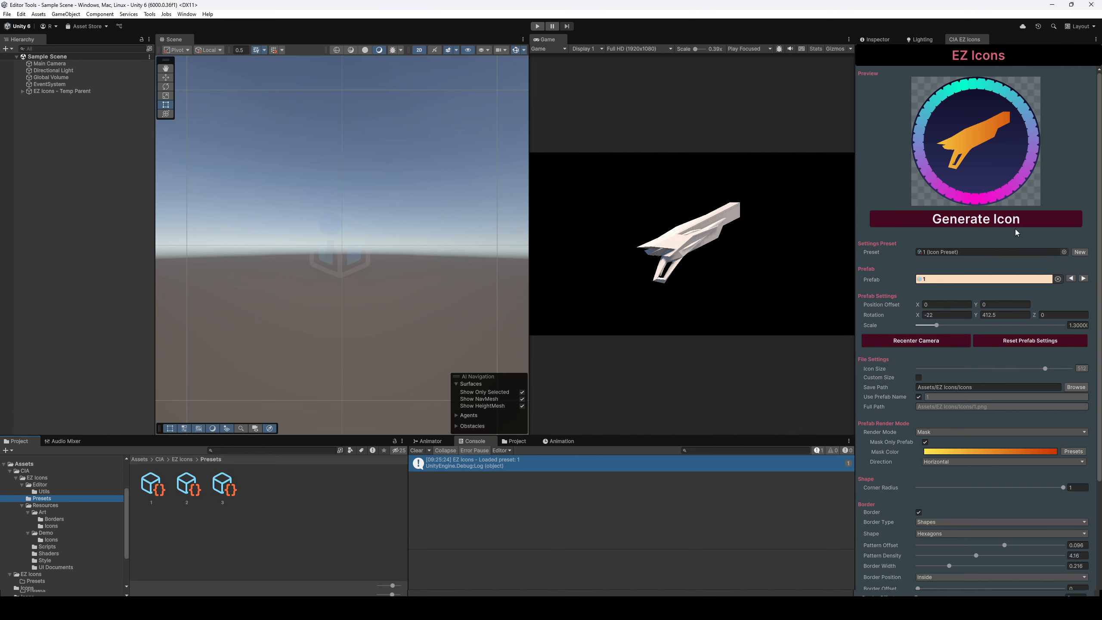
click(1064, 252)
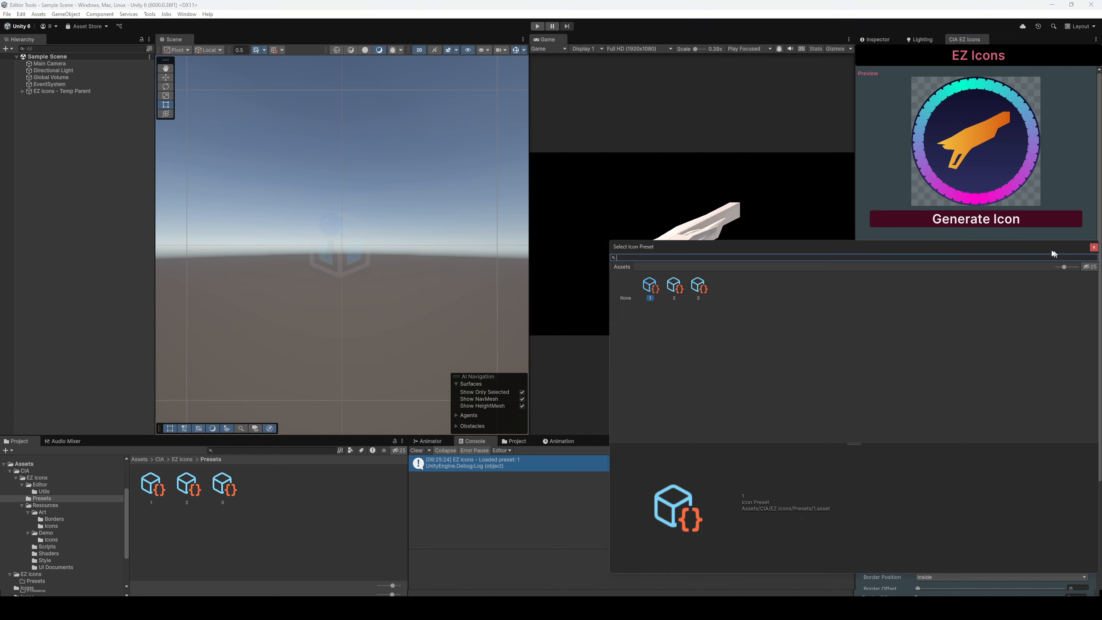
click(676, 287)
click(699, 286)
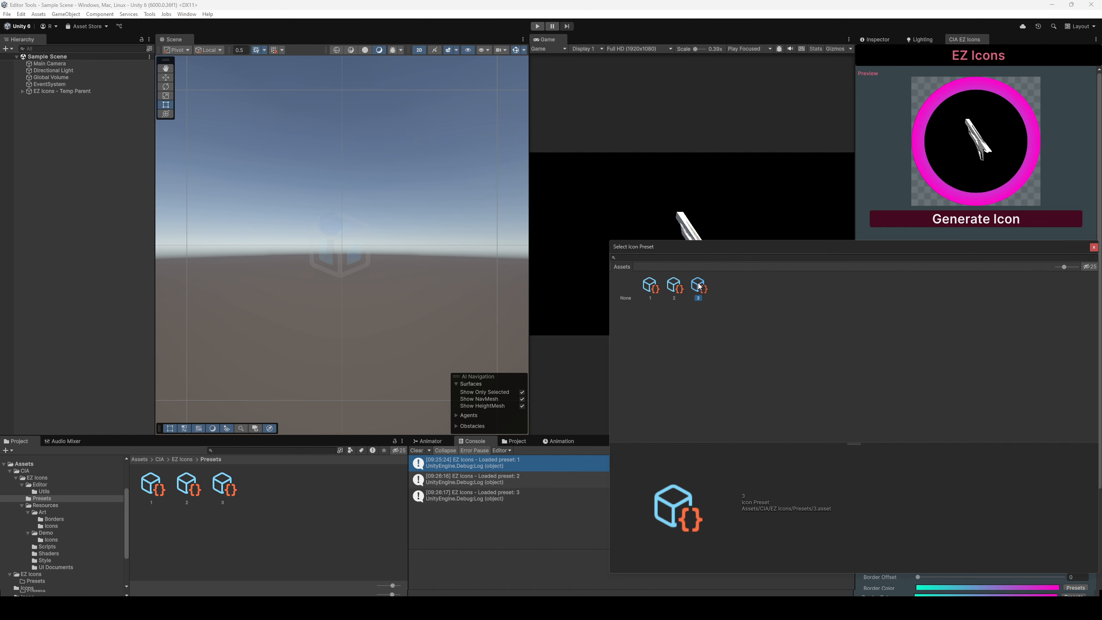
click(651, 285)
click(1094, 247)
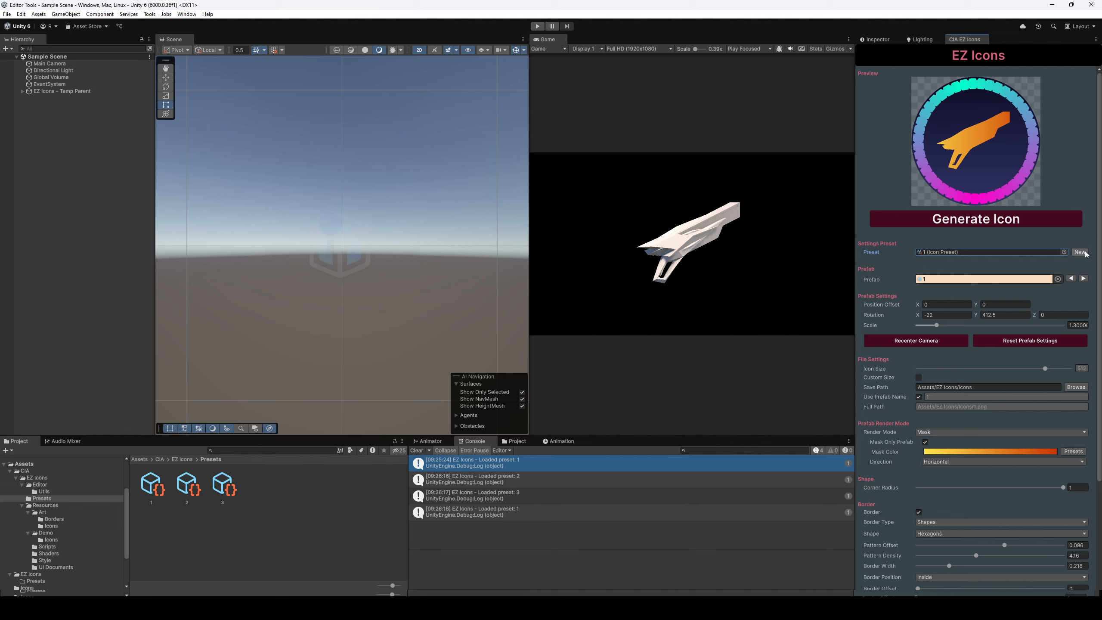
Step: Check the default save location for new icon presets without saving one, and open the Assets/EZ Icons/Presets folder
click(1081, 253)
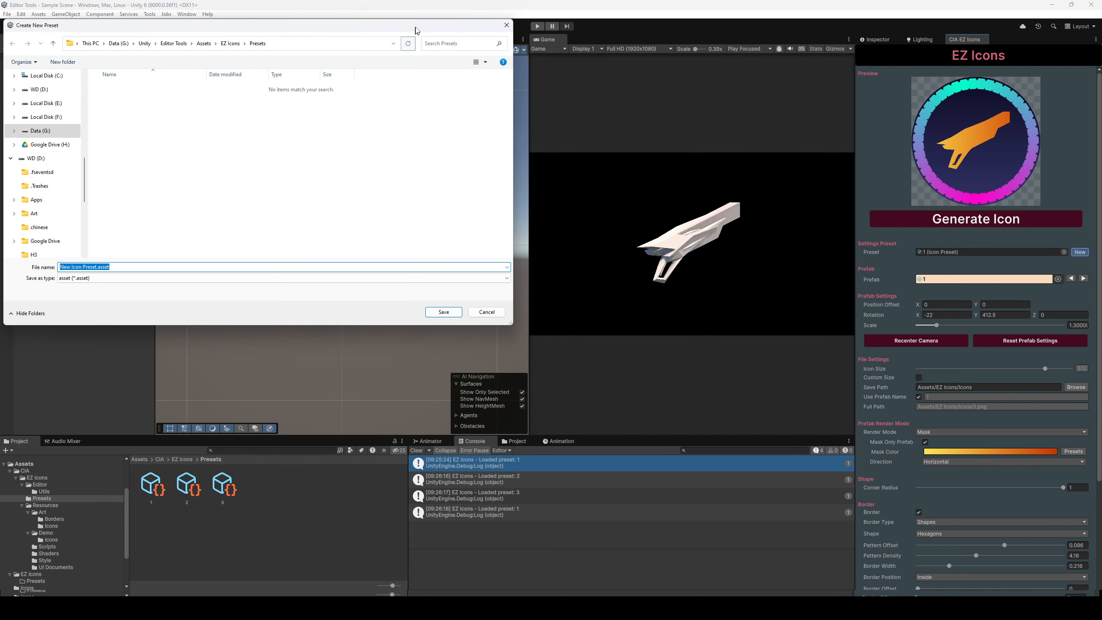
click(507, 25)
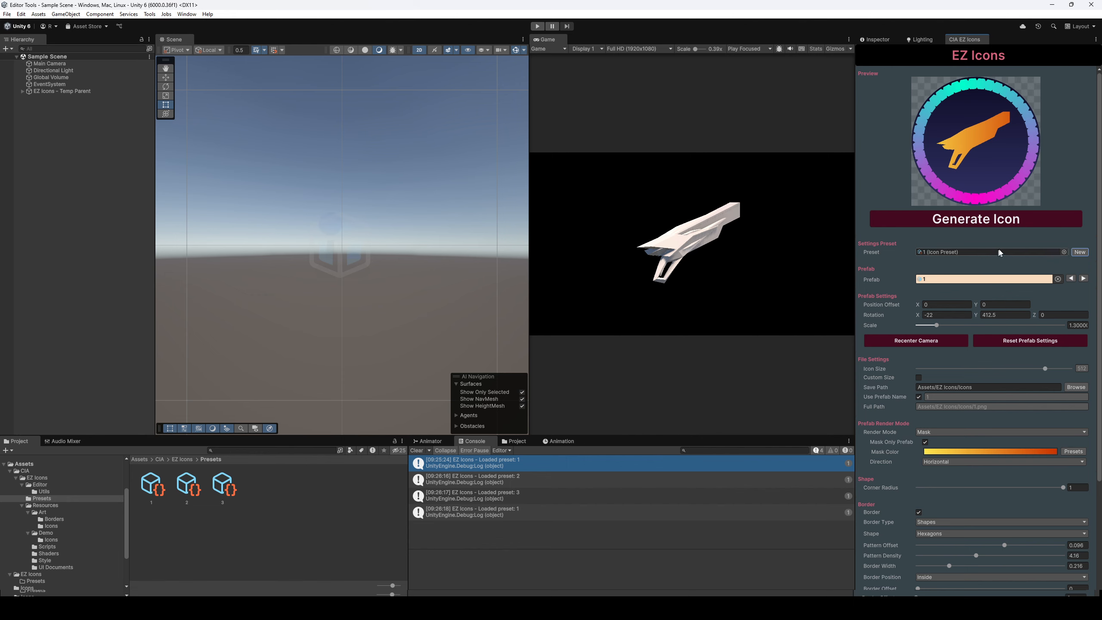
scroll(54, 533, down, 2)
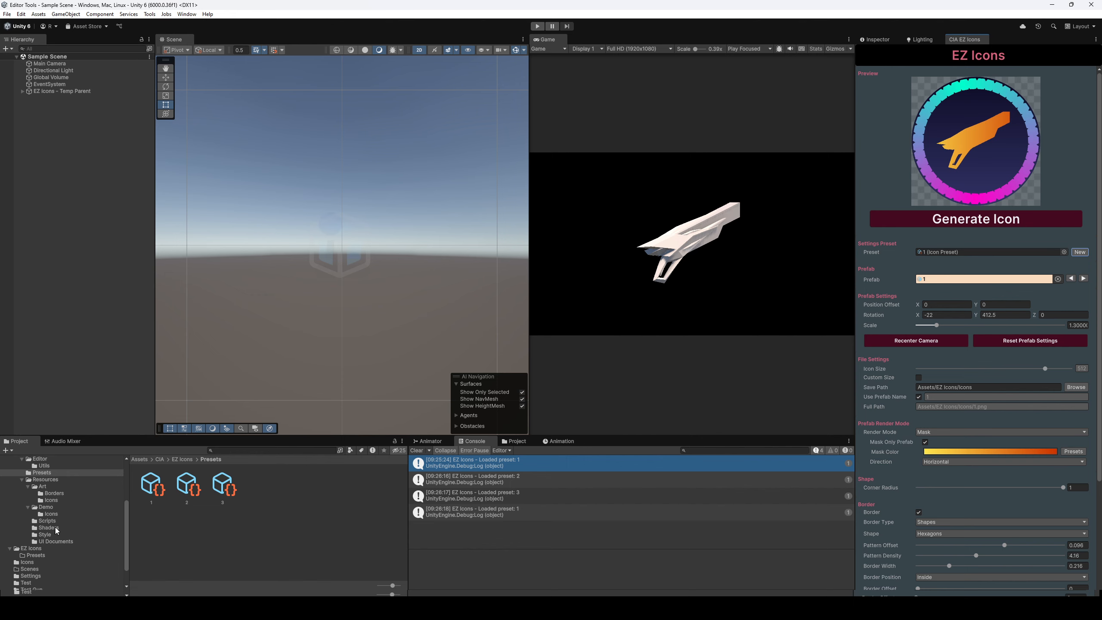
click(31, 553)
scroll(32, 551, down, 1)
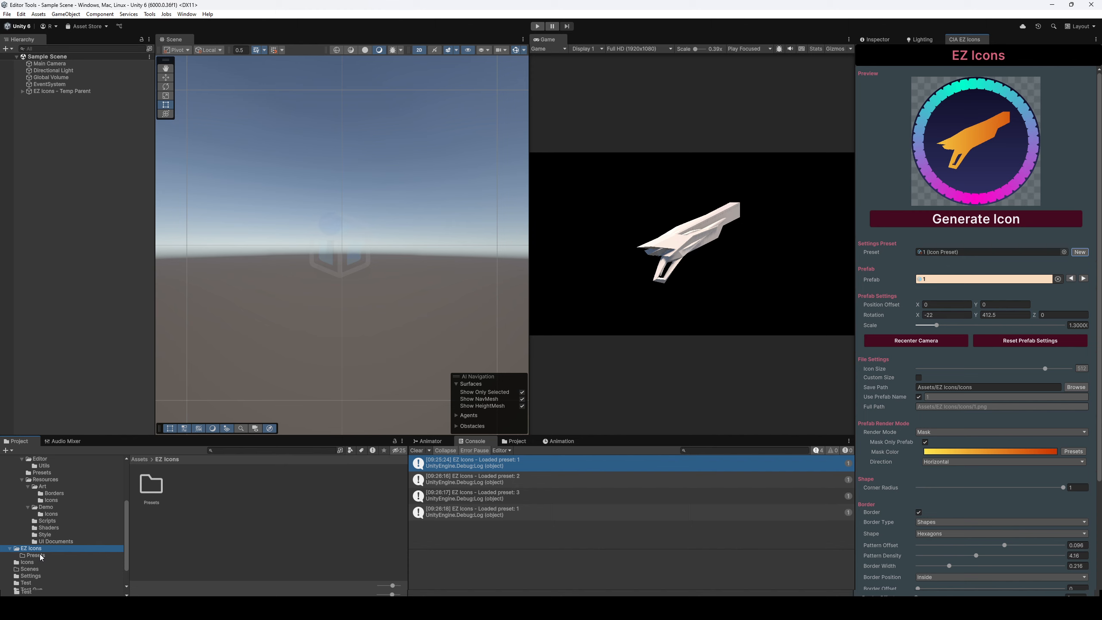
click(41, 555)
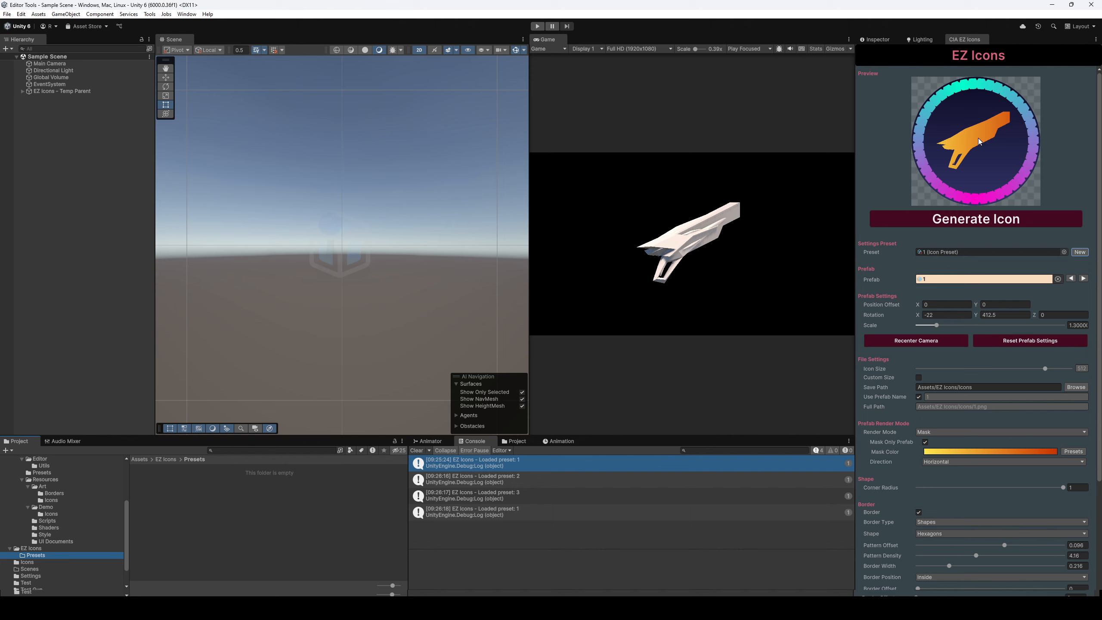
Step: Rotate the gun in the preview to about X -30, Y 445.5, scale it to 1.15 and offset it slightly to about Y -0.028
mouse_move(979, 138)
mouse_down()
mouse_move(991, 140)
mouse_move(965, 142)
mouse_up()
scroll(967, 140, down, 3)
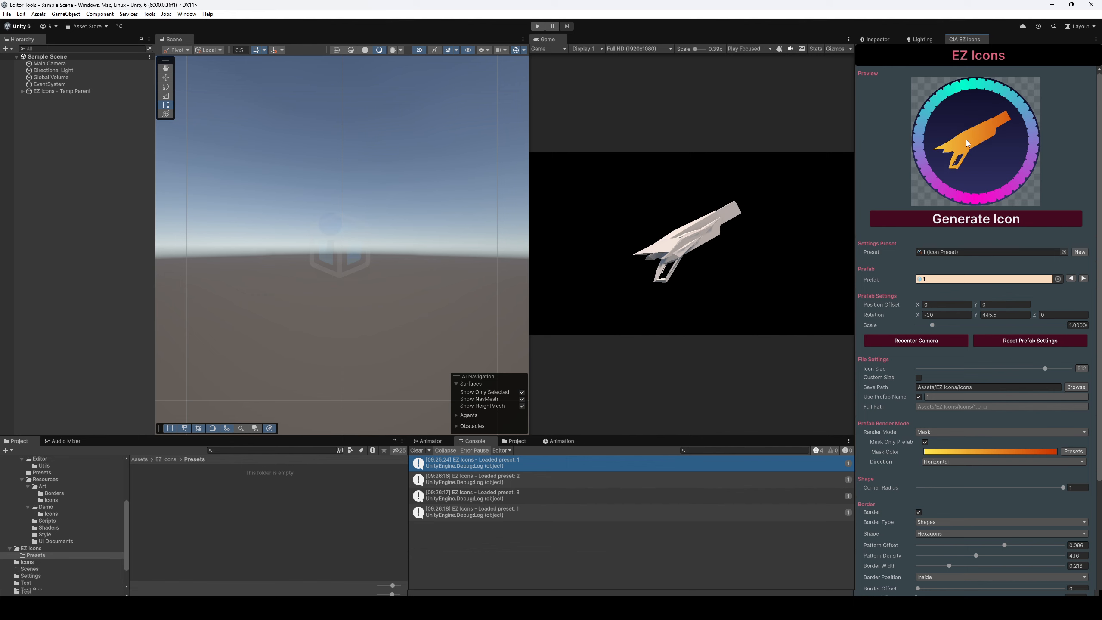
scroll(966, 139, up, 3)
middle_drag(988, 140, 986, 152)
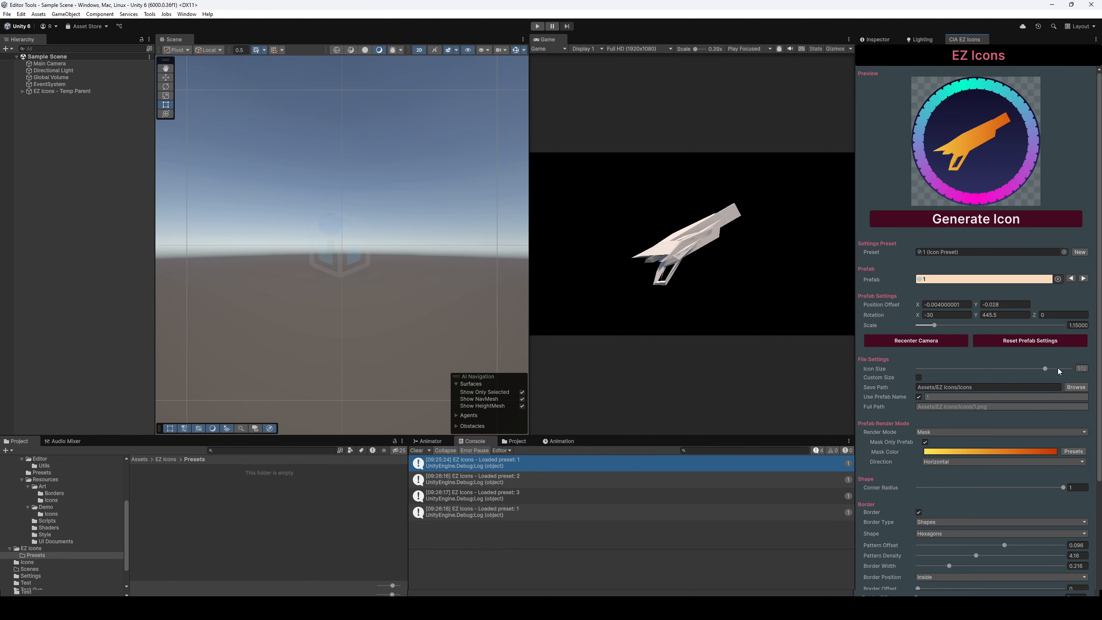
Step: Try icon sizes of 1024 and 256 and the custom size option, and return the icon size to 512
mouse_move(1047, 368)
mouse_down()
mouse_move(965, 370)
mouse_move(1068, 371)
mouse_up()
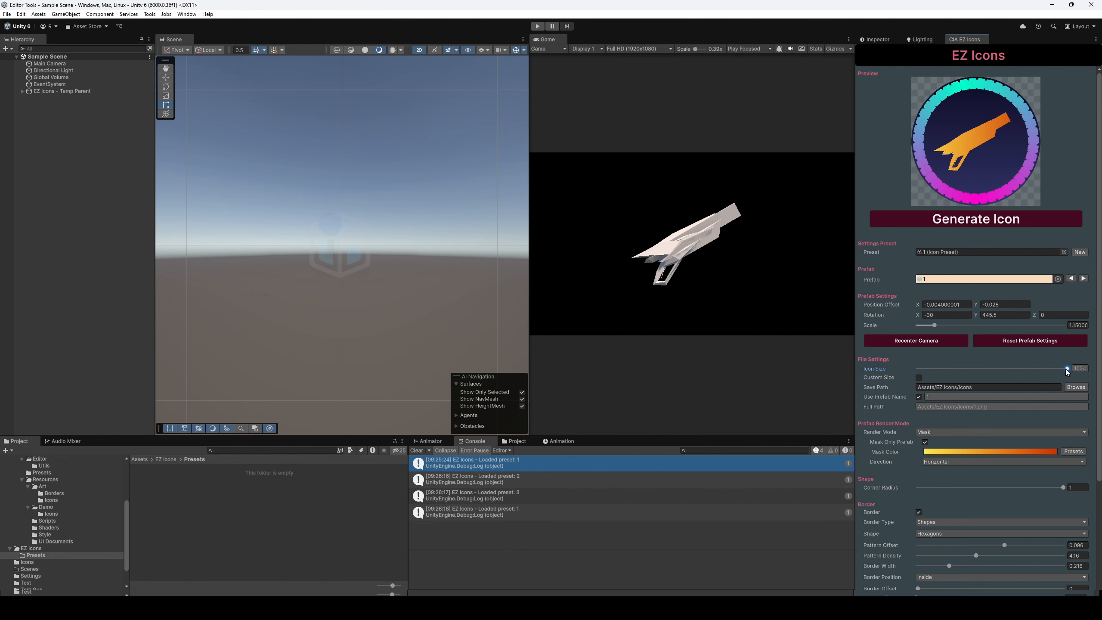
click(1032, 370)
click(919, 378)
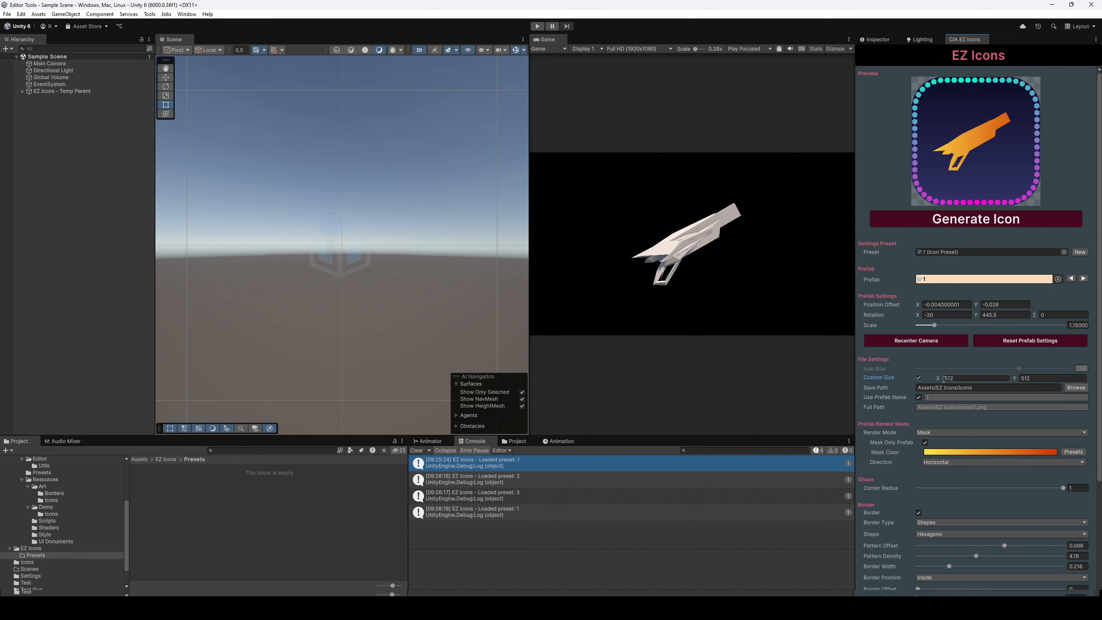
drag(939, 378, 991, 377)
click(919, 377)
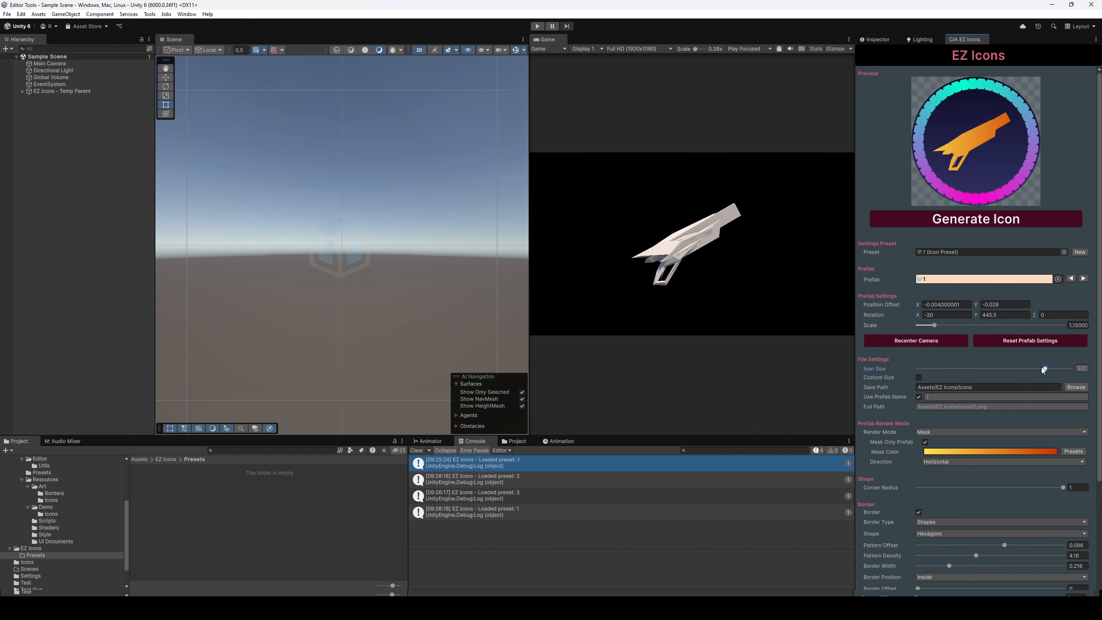
drag(1020, 369, 1046, 369)
Step: Try the custom file name option for the icon and turn Use Prefab Name back on
click(919, 397)
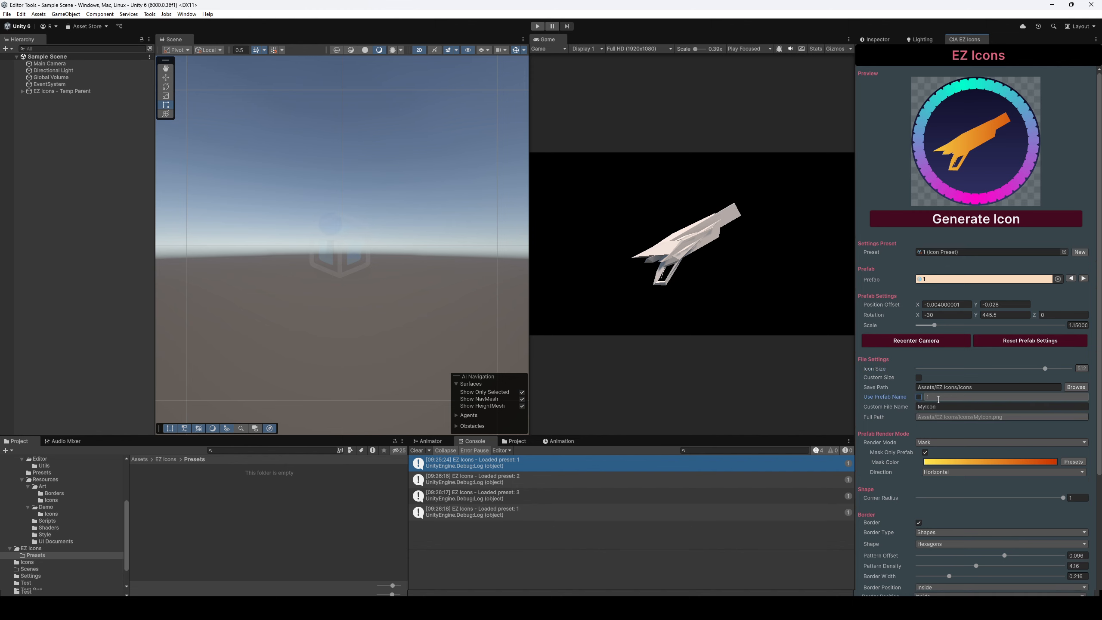
click(918, 406)
click(919, 397)
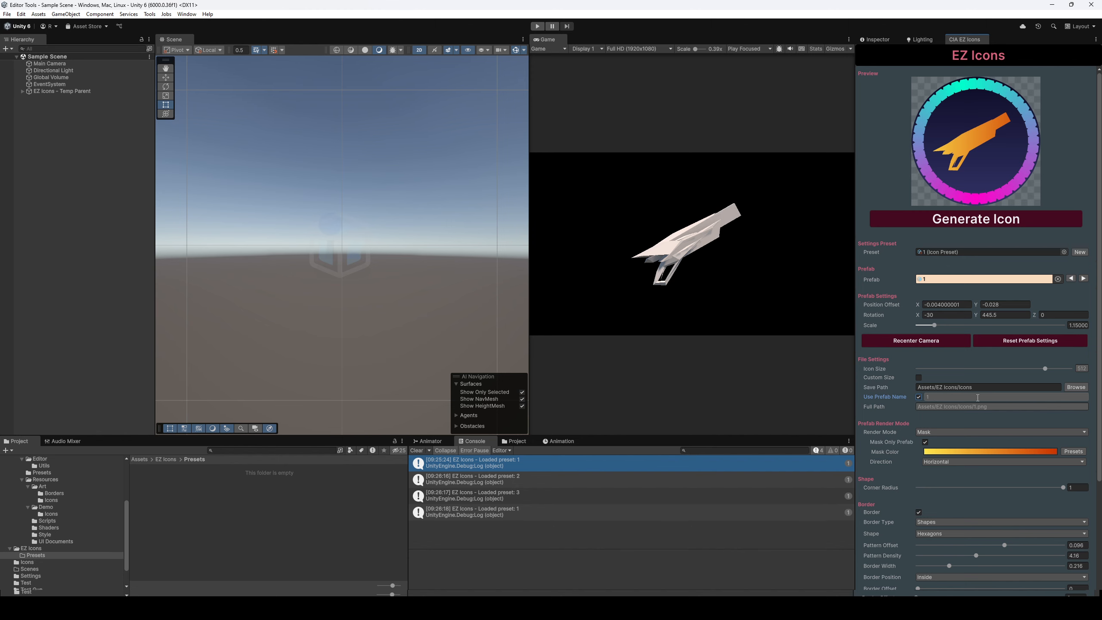
click(948, 408)
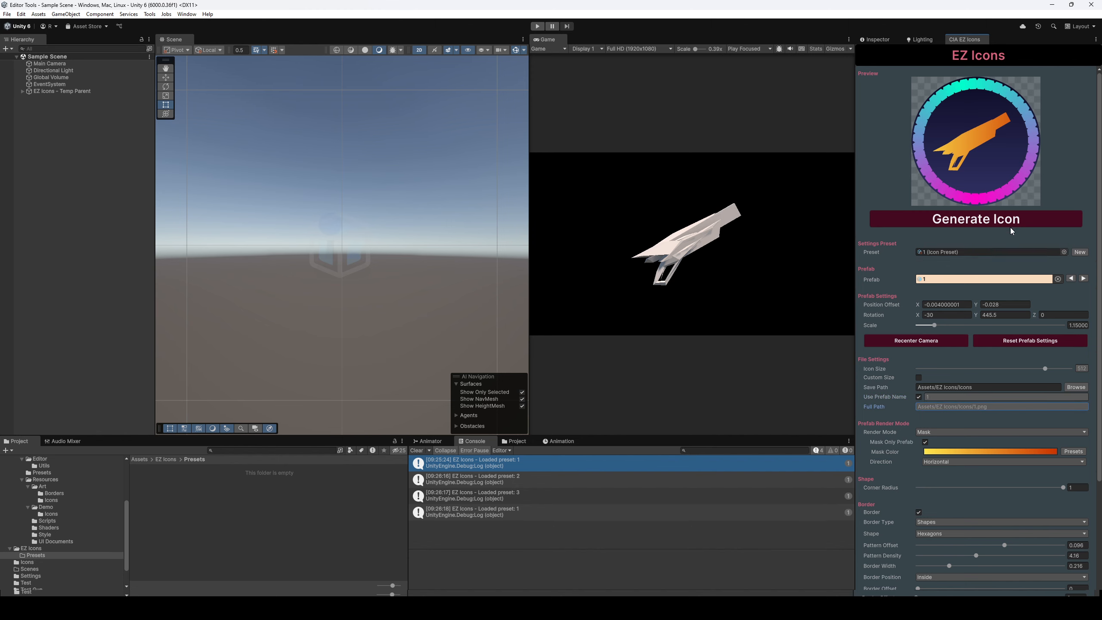
Step: Switch to the Cube prefab, rotate it and scale it to 0.7, and rotate the following Cylinder prefab to about X -83, Y 379.5
click(1084, 277)
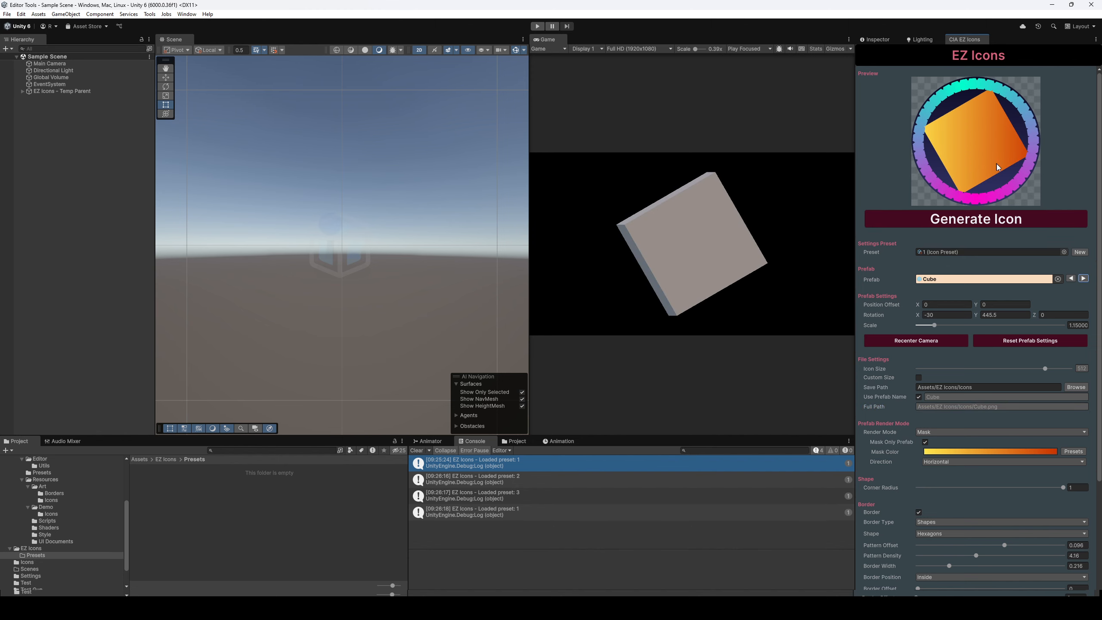
mouse_move(997, 164)
mouse_down()
mouse_move(1007, 182)
mouse_move(982, 165)
mouse_up()
scroll(982, 164, down, 5)
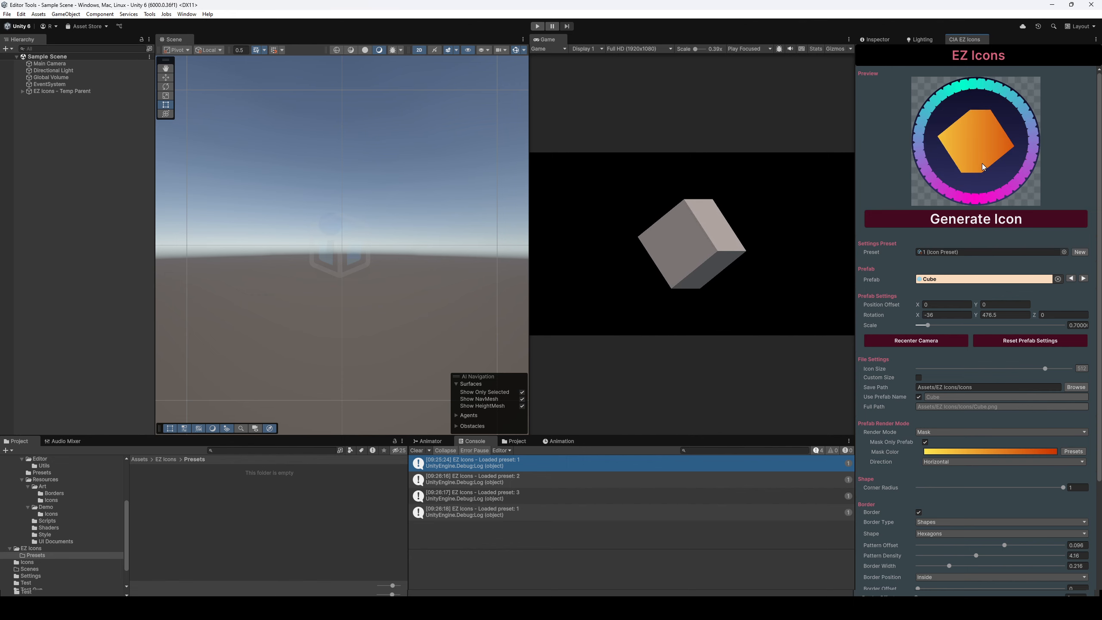
click(1084, 278)
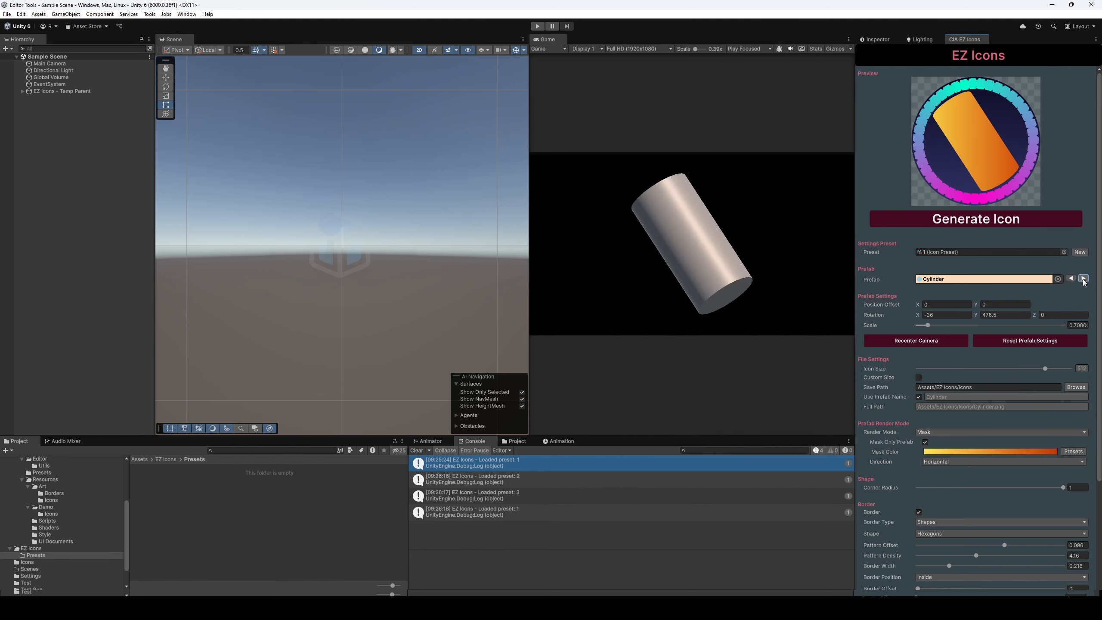
drag(988, 155, 1026, 173)
Step: Cycle through the folder's remaining prefabs and around to the Cube, and rotate it to about X -125, Y 376.5
click(1084, 278)
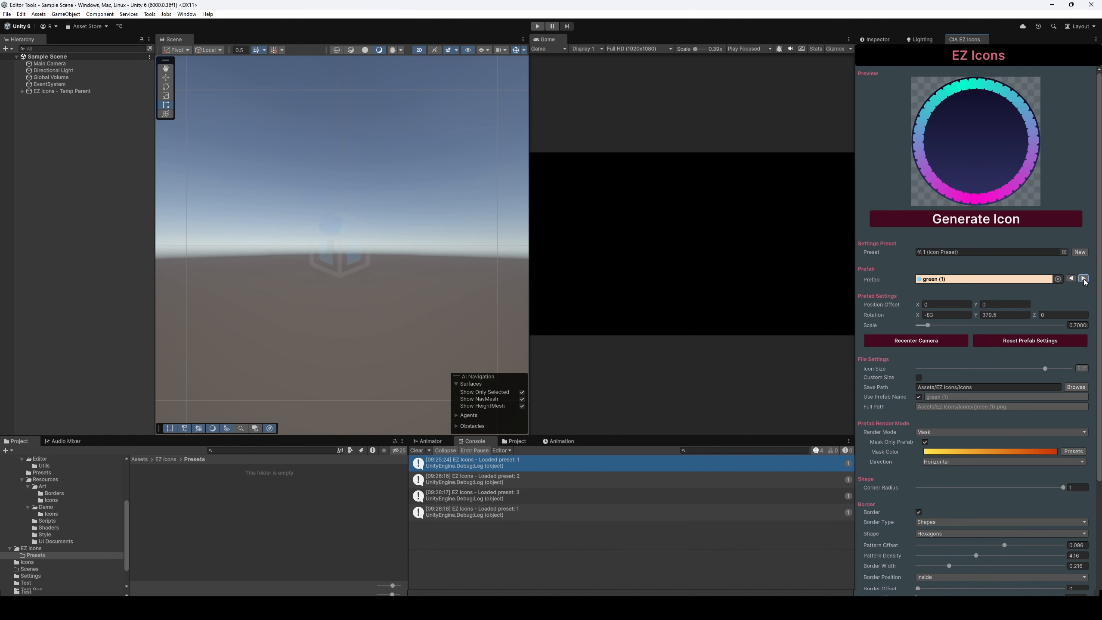
click(1084, 278)
click(1084, 278)
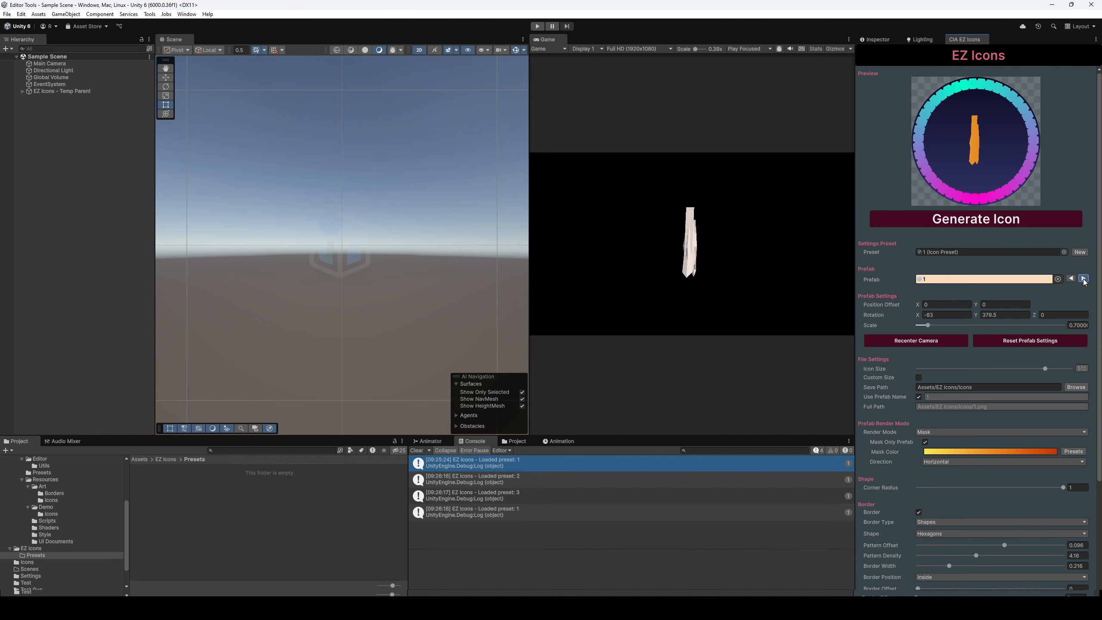
click(1084, 278)
mouse_move(987, 140)
mouse_down()
mouse_move(969, 136)
mouse_move(974, 153)
mouse_up()
Step: Cycle past the Cylinder and Sphere back to the gun prefab and rotate it to about X -166, Y 269.5
click(1084, 279)
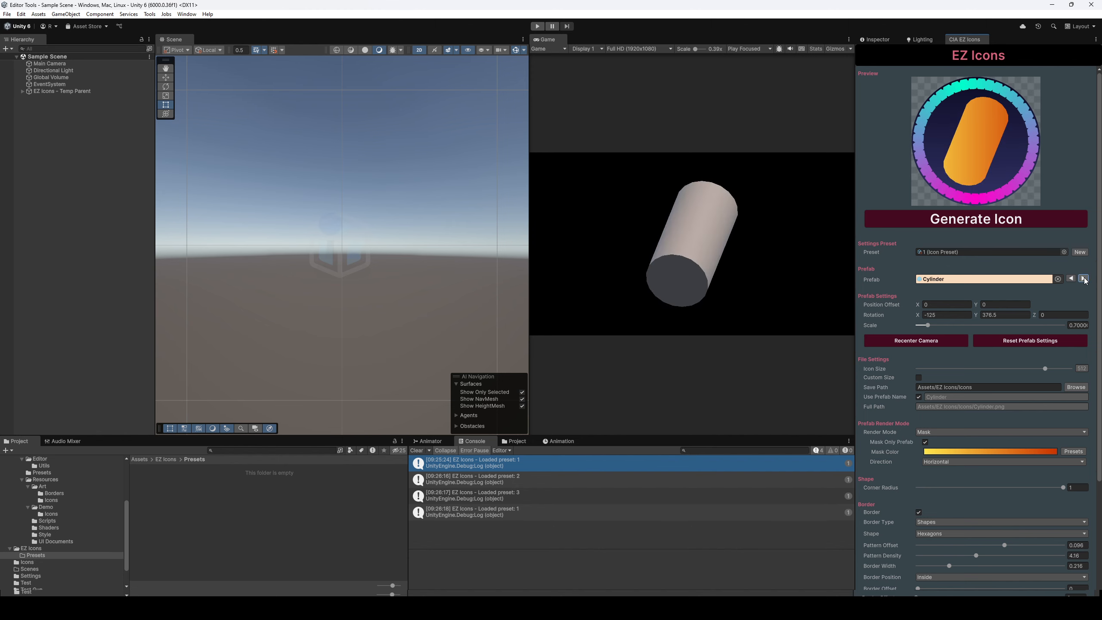
click(1084, 279)
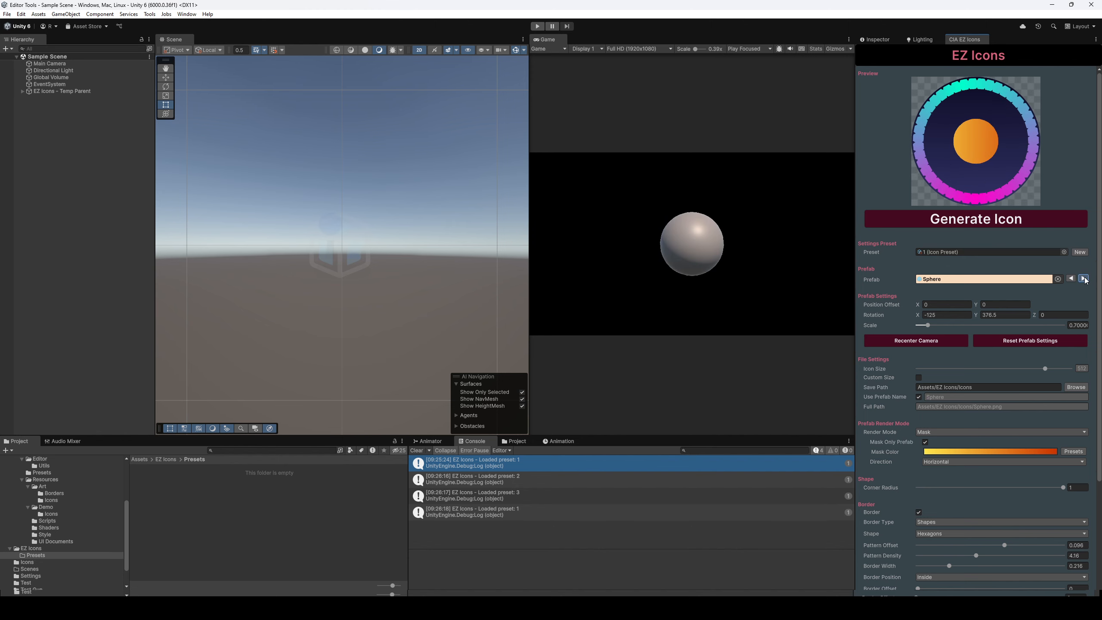
click(1085, 279)
drag(992, 152, 1054, 169)
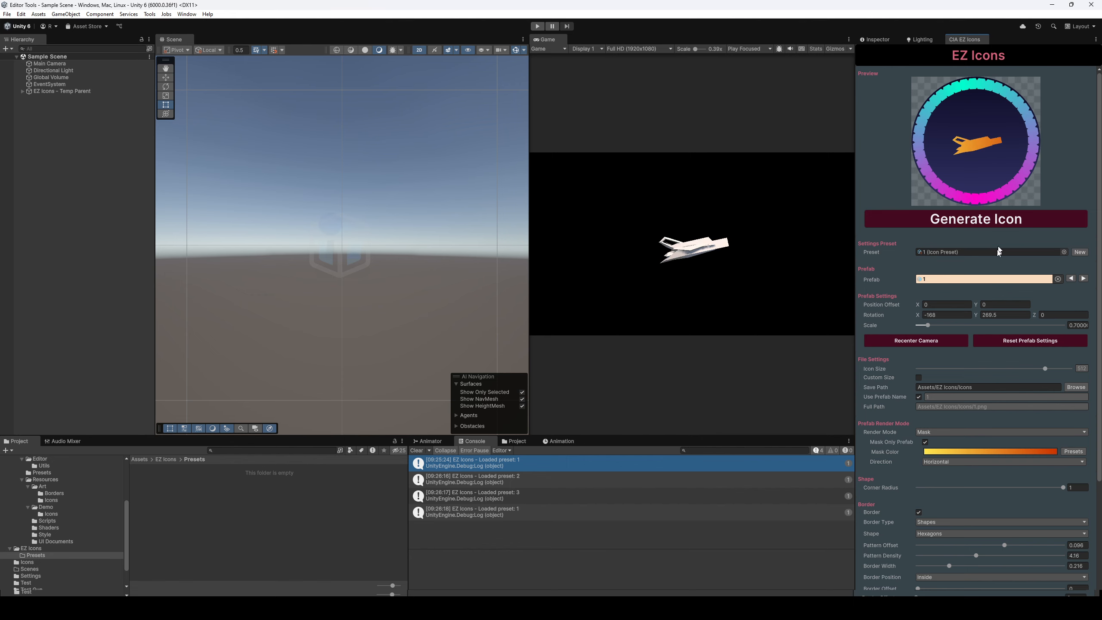
Step: Set the render mode to Normal, rotate the gun to about X -234, Y 295.5 and scale it to 1.15
click(929, 432)
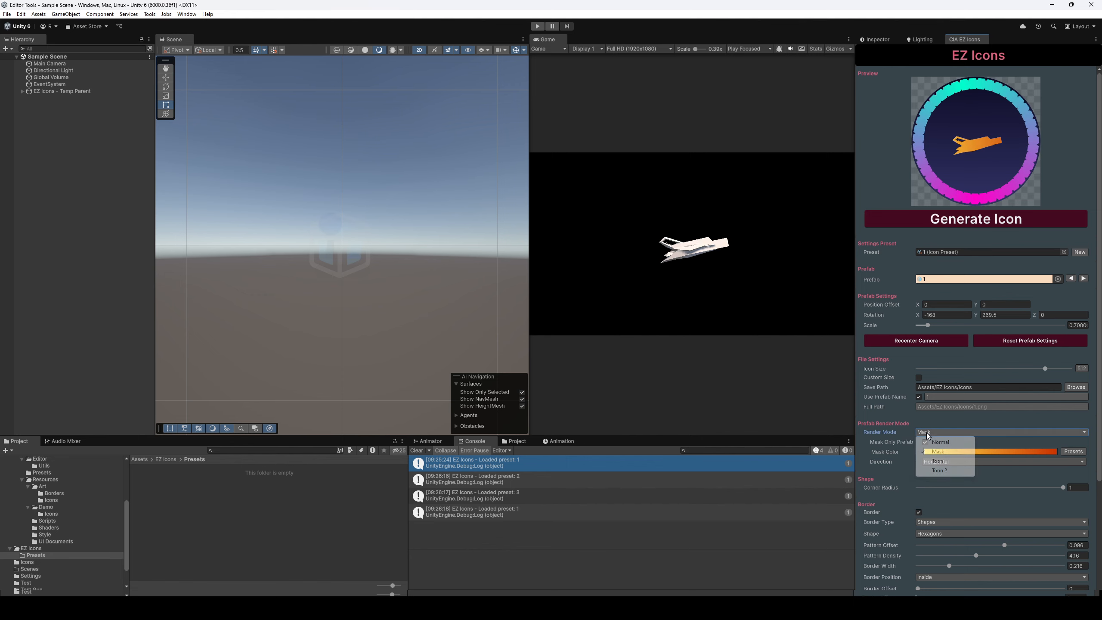
click(939, 441)
drag(989, 148, 946, 160)
scroll(978, 170, up, 8)
scroll(978, 132, down, 2)
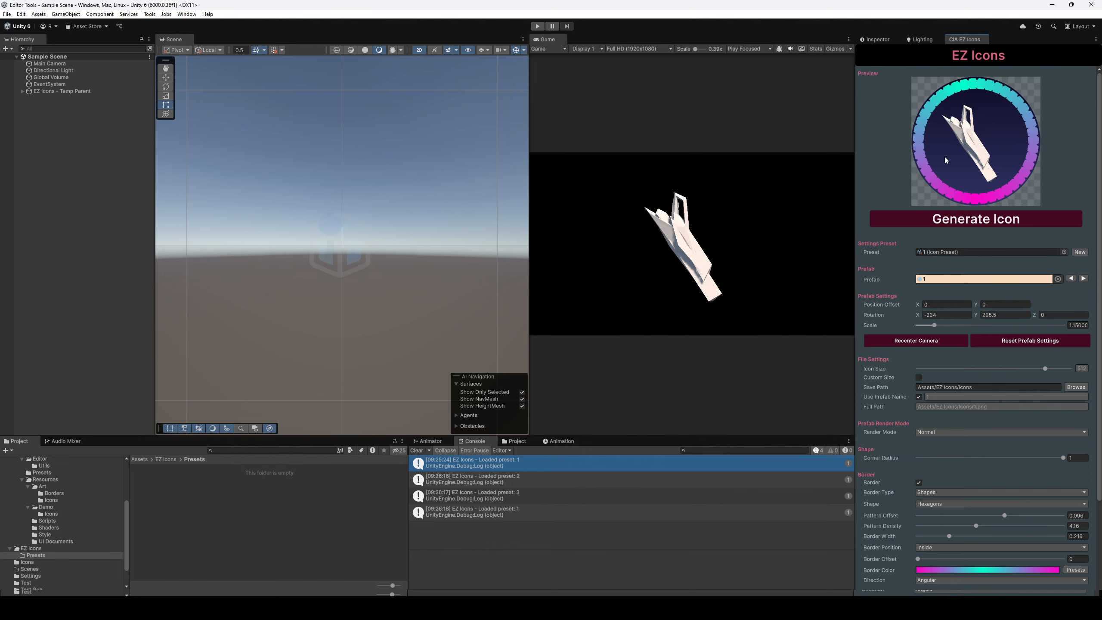
Step: Set the render mode to Mask and turn off Mask Only Prefab
click(943, 433)
click(942, 453)
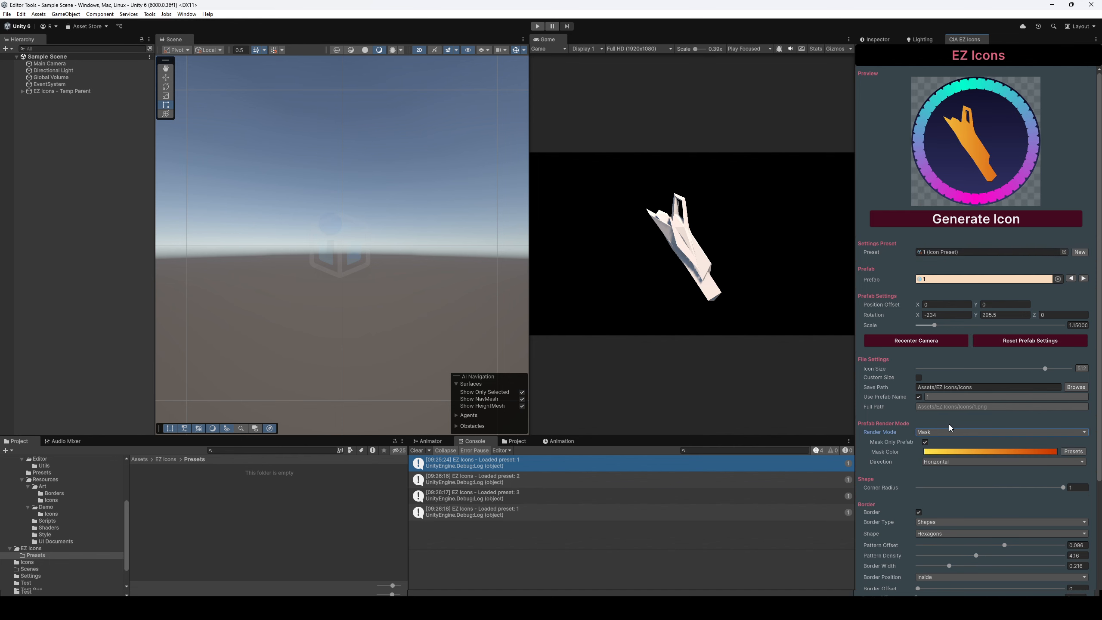
click(925, 443)
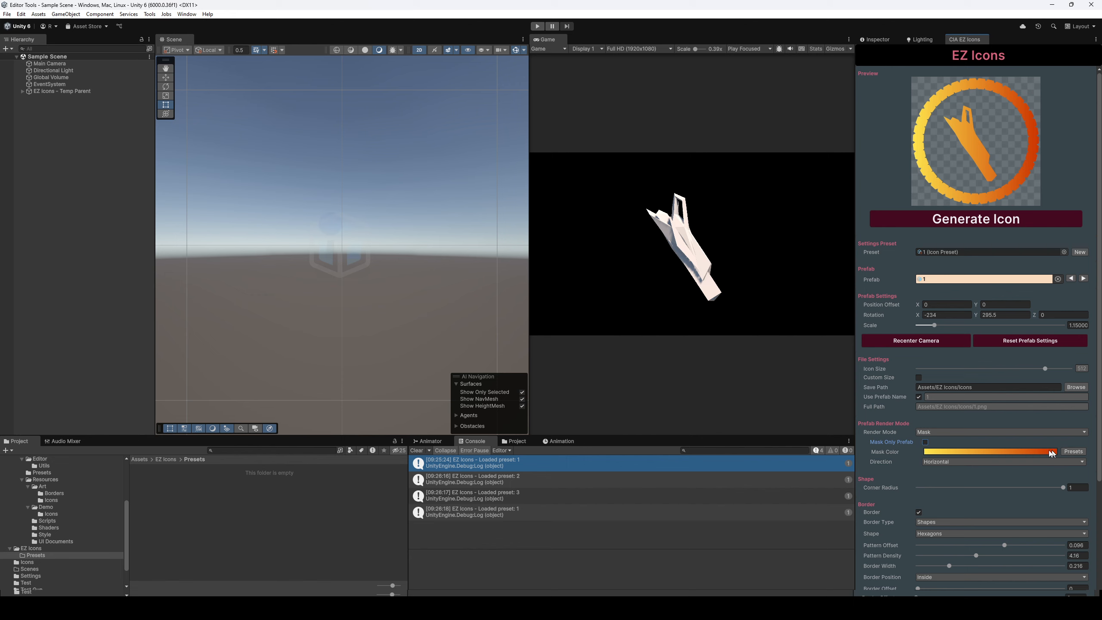
Step: Add a color key near the middle of the mask color gradient and make it light blue (58A6FF)
click(1033, 452)
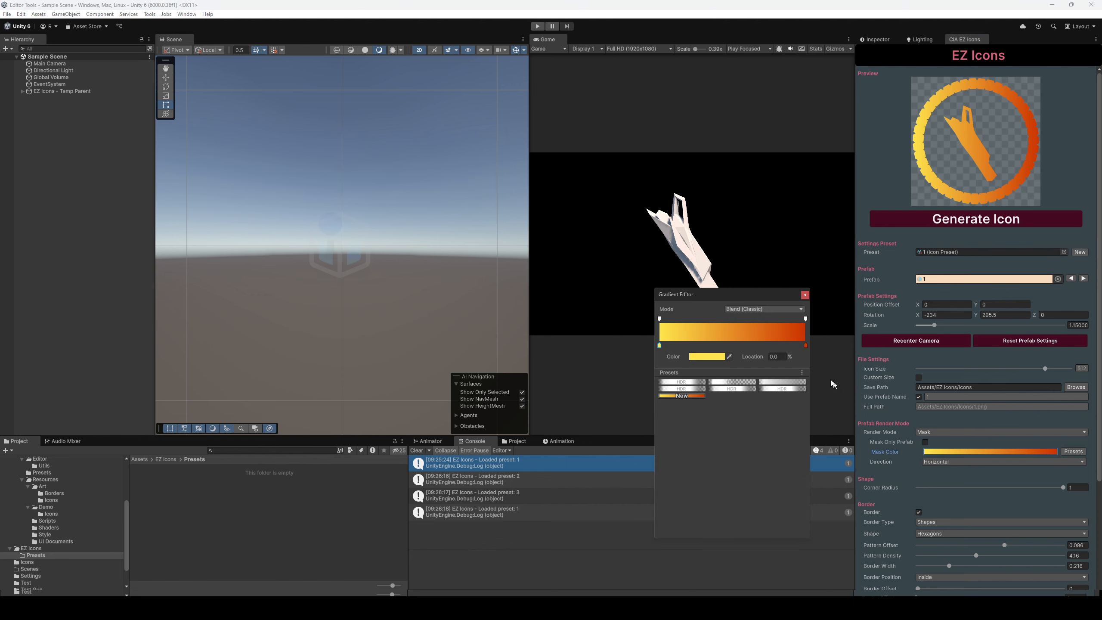
click(728, 346)
click(714, 358)
click(728, 447)
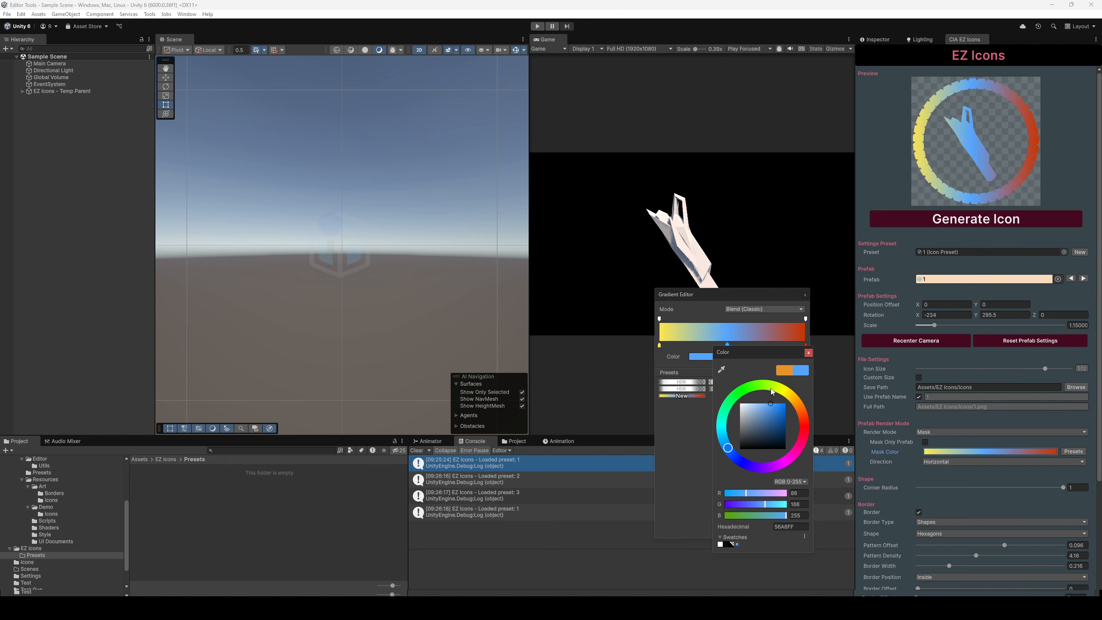
Step: Finish editing the mask gradient and switch its direction through Diagonal and Radial to Angular
click(808, 353)
click(805, 295)
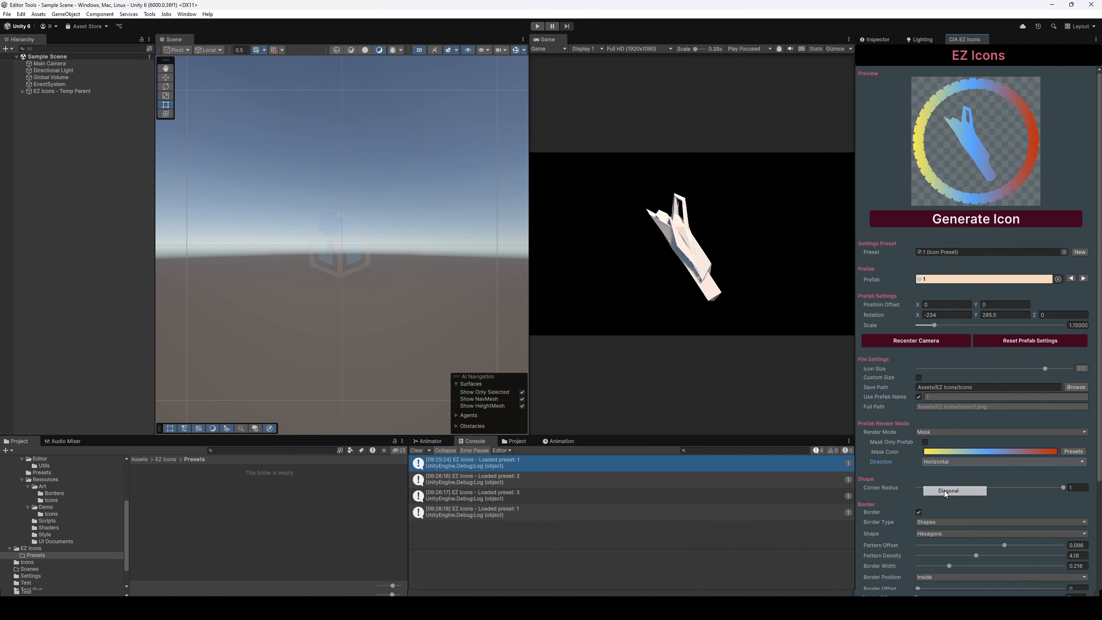
click(946, 490)
click(946, 462)
click(946, 503)
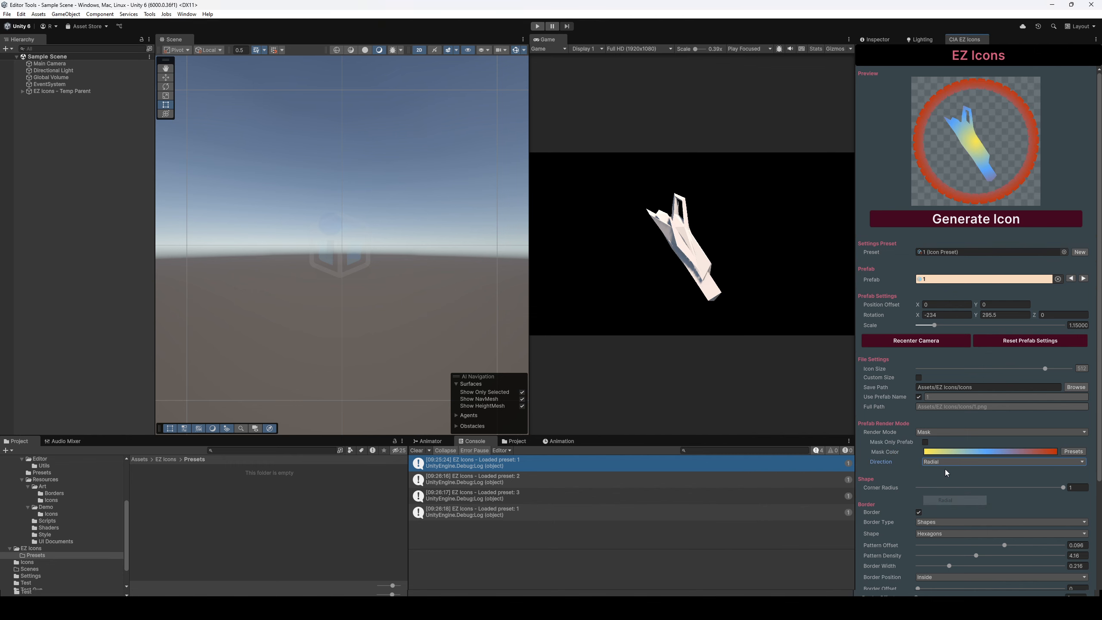
click(950, 461)
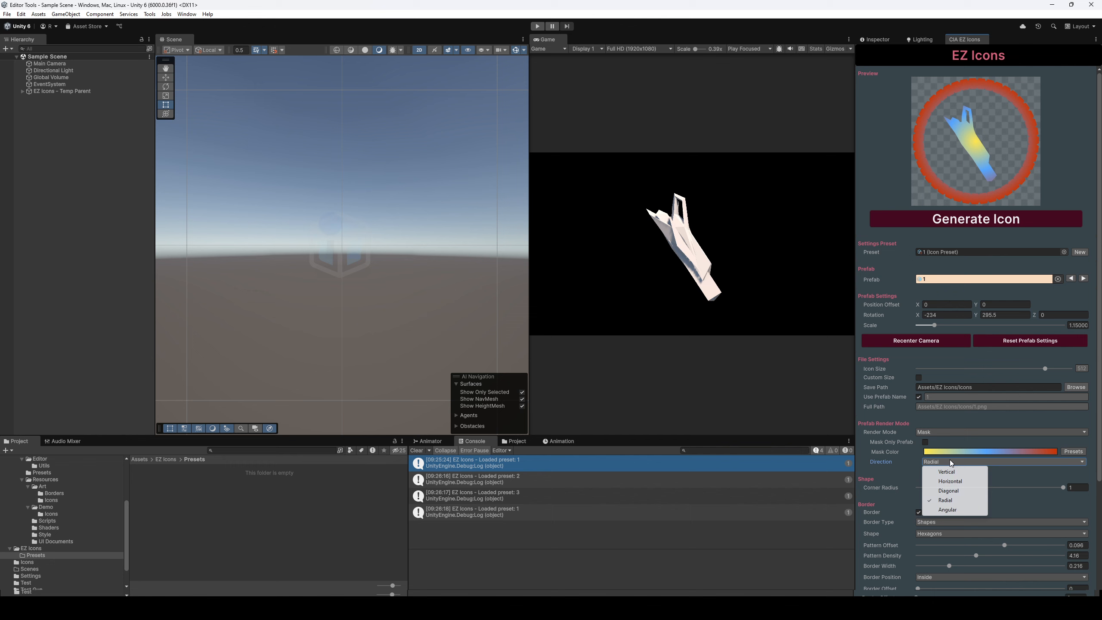
click(950, 510)
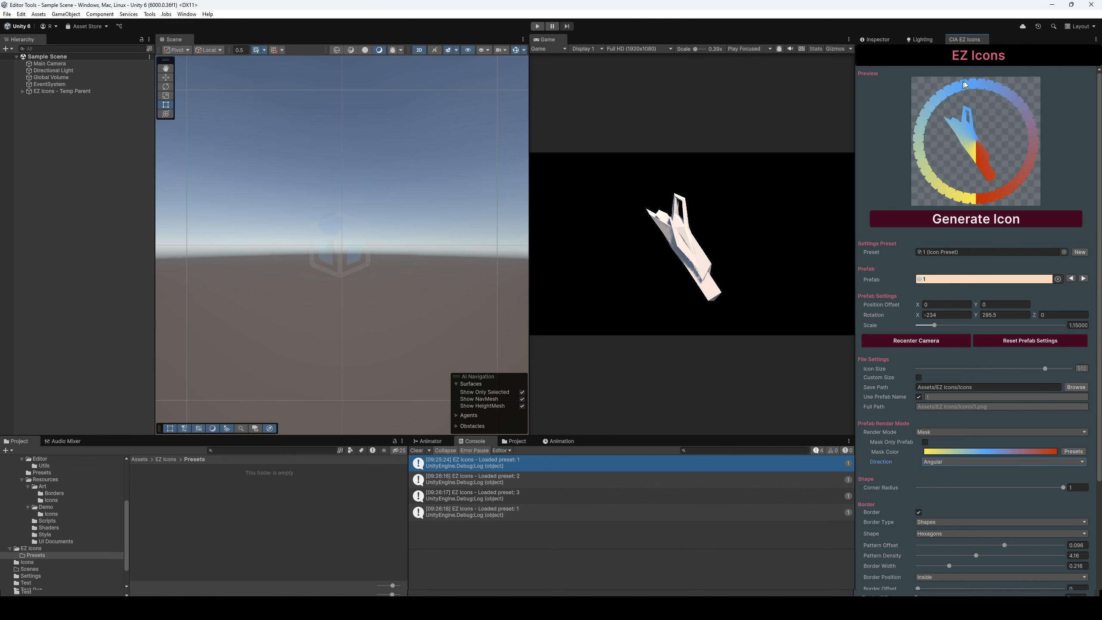
Step: Apply the Rainbow gradient preset to the mask color, and replace it with the Angular Rainbow preset
click(1074, 452)
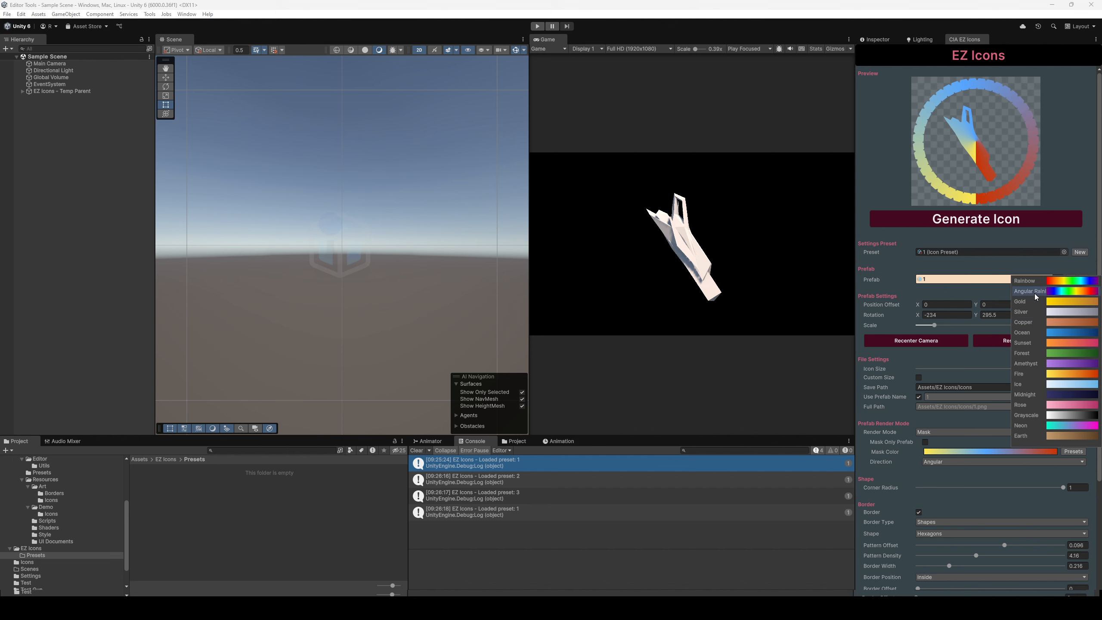
click(1031, 280)
click(1062, 452)
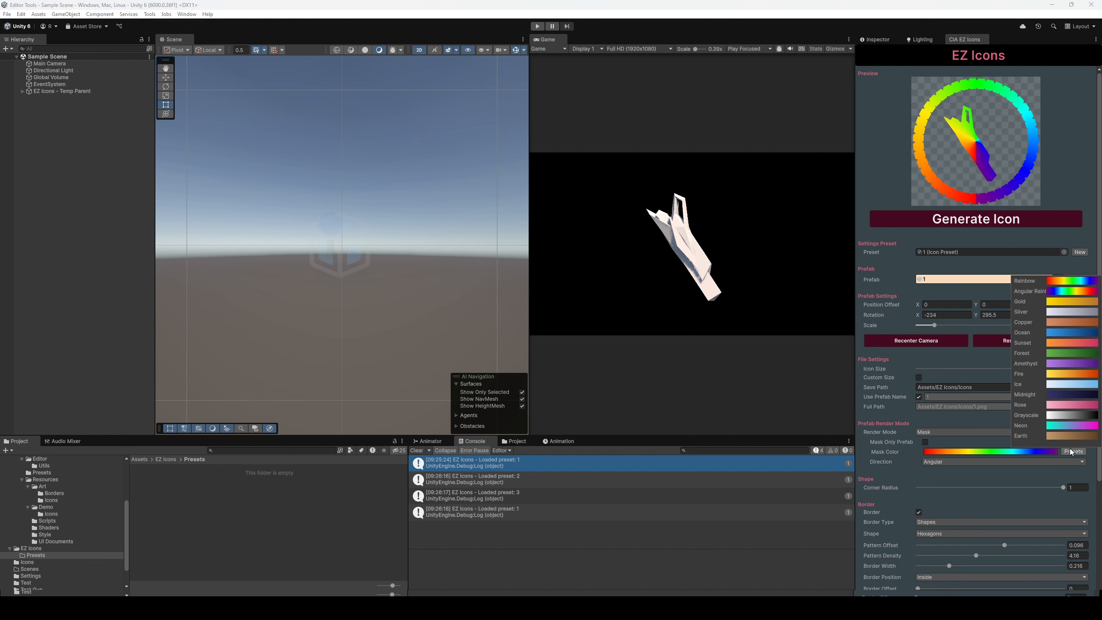
click(1034, 291)
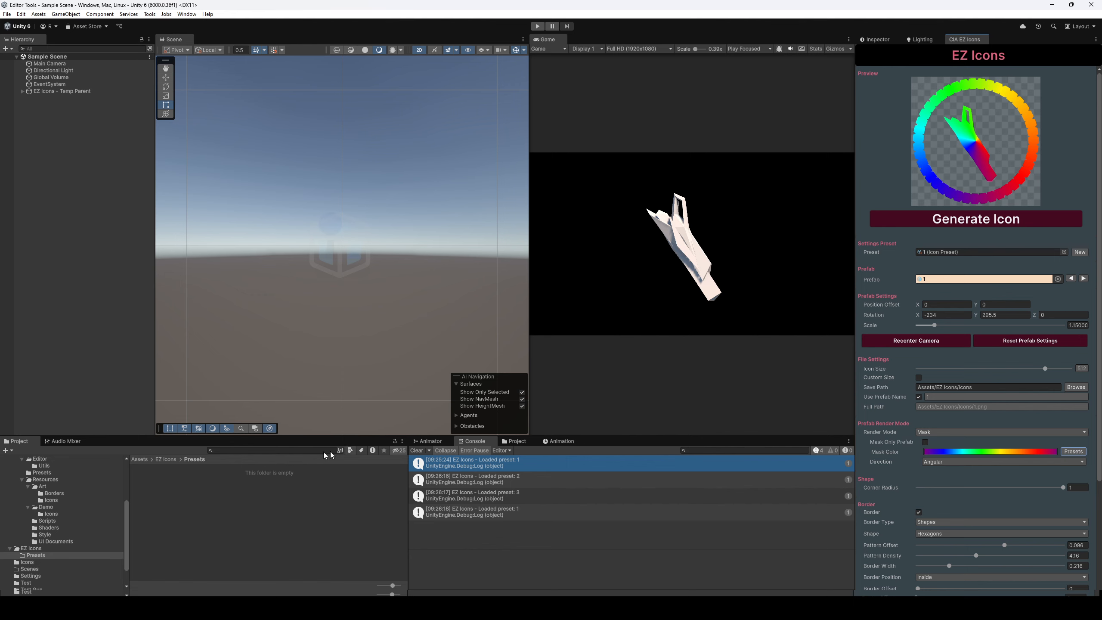
Step: Inspect the GradientLibrary asset from the EZ Icons Resources folder and dock the Inspector beside the Scene view
scroll(72, 532, up, 2)
click(56, 506)
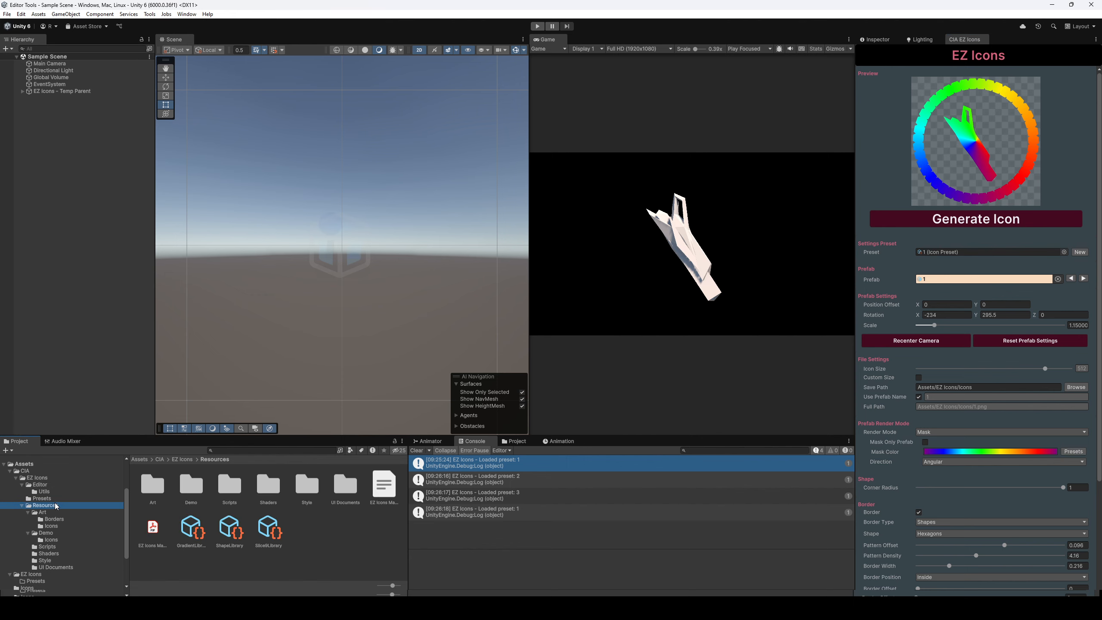
click(193, 529)
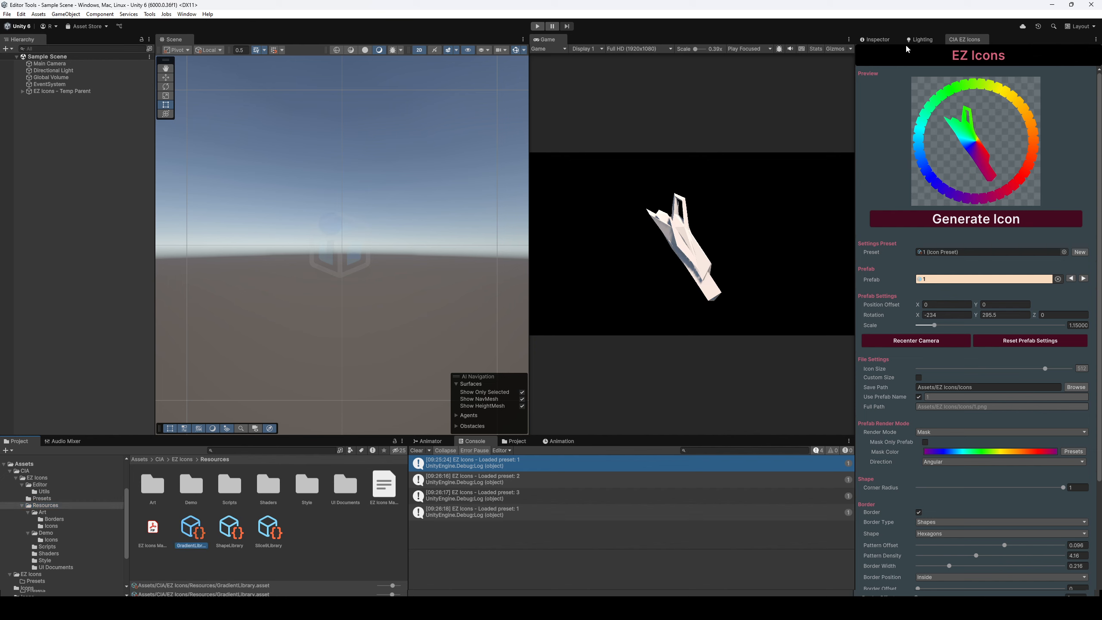
click(874, 40)
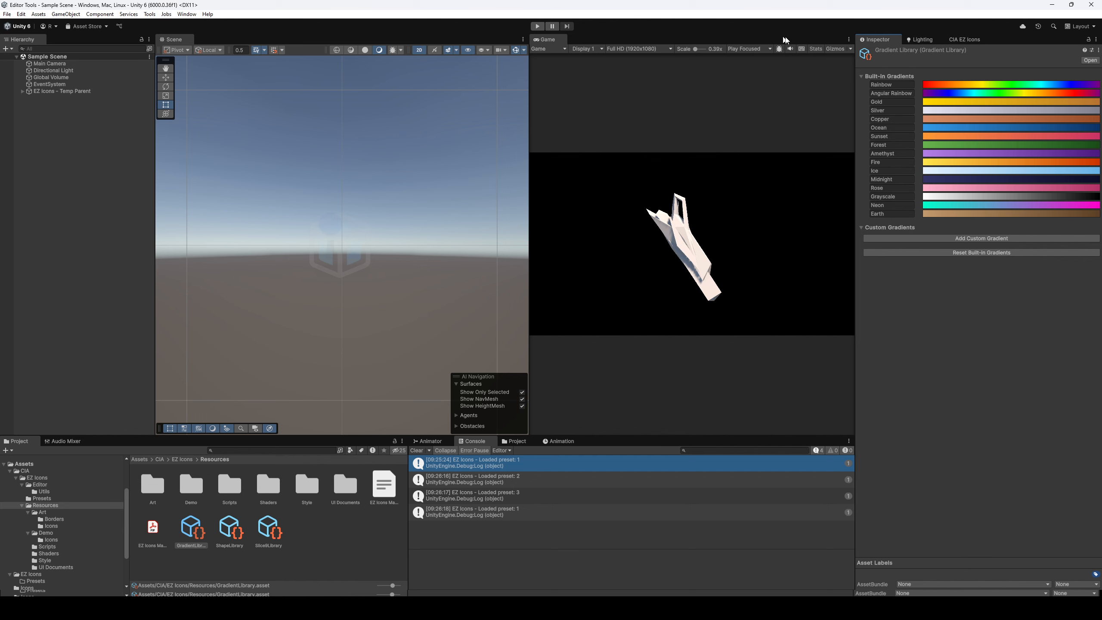
drag(786, 39, 278, 44)
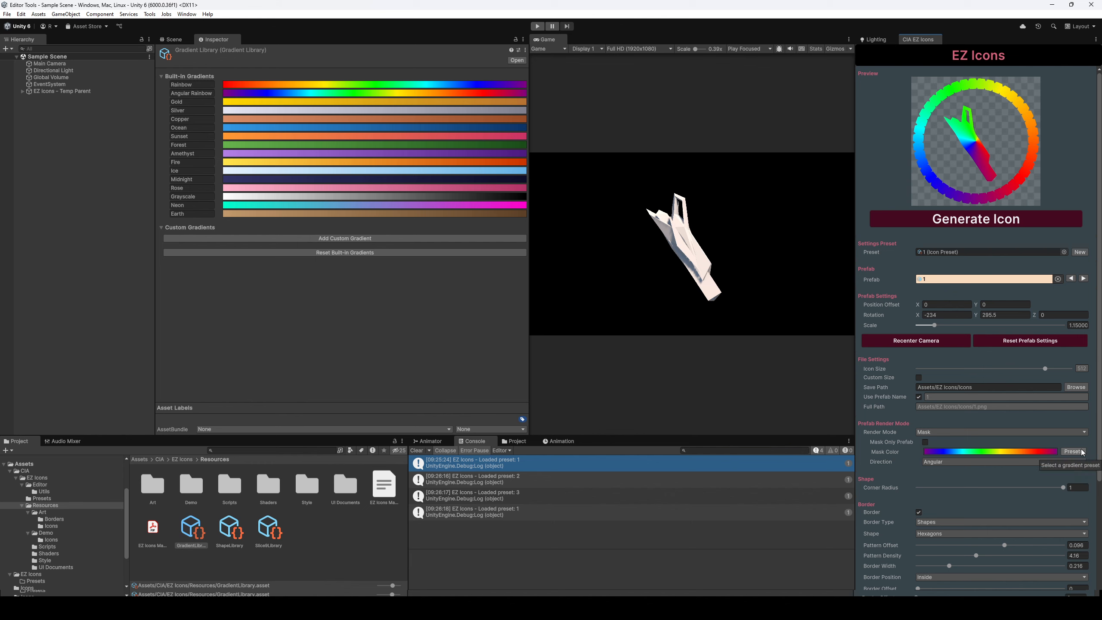
Step: Set the render mode to Toon, scale the gun to 1.75 and rotate it to about X -101, Y 464.5
click(943, 431)
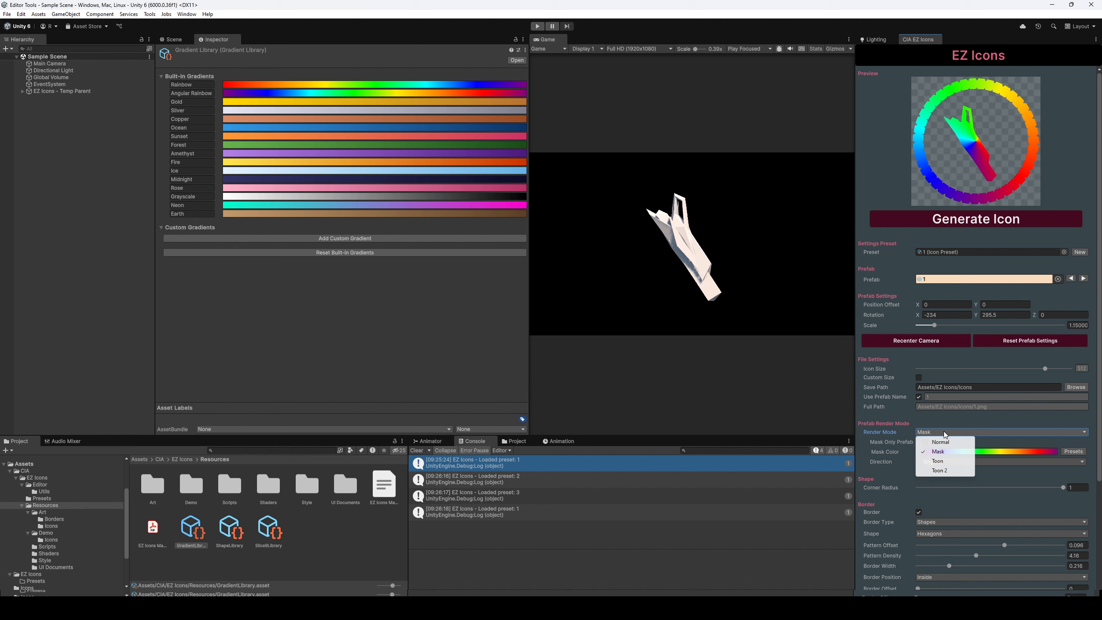
click(938, 461)
scroll(982, 135, up, 3)
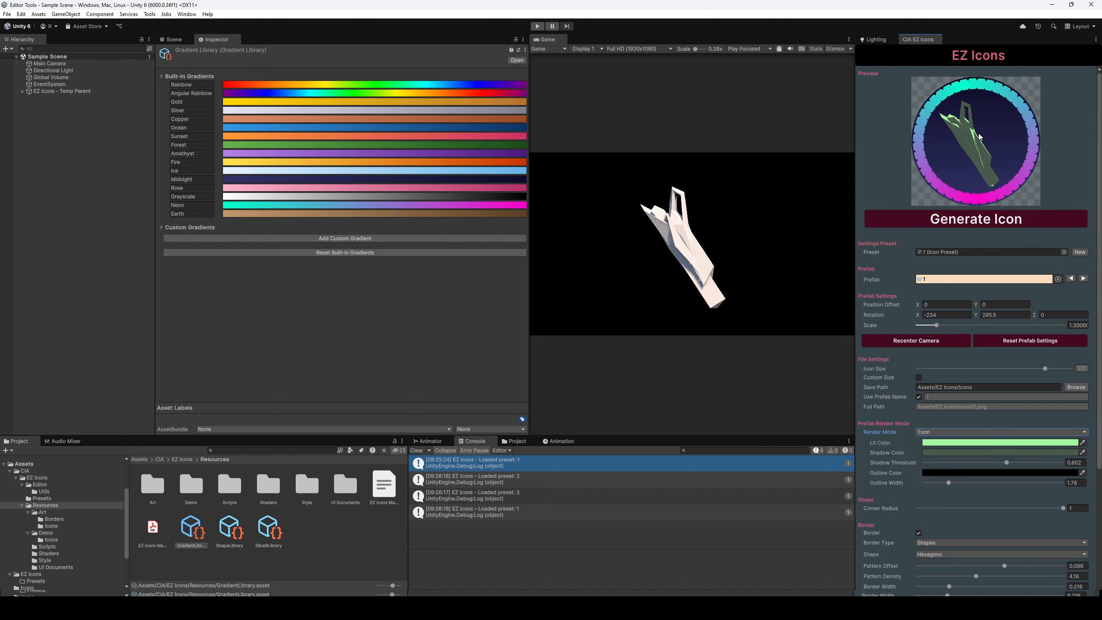
scroll(980, 137, up, 9)
drag(980, 137, 912, 129)
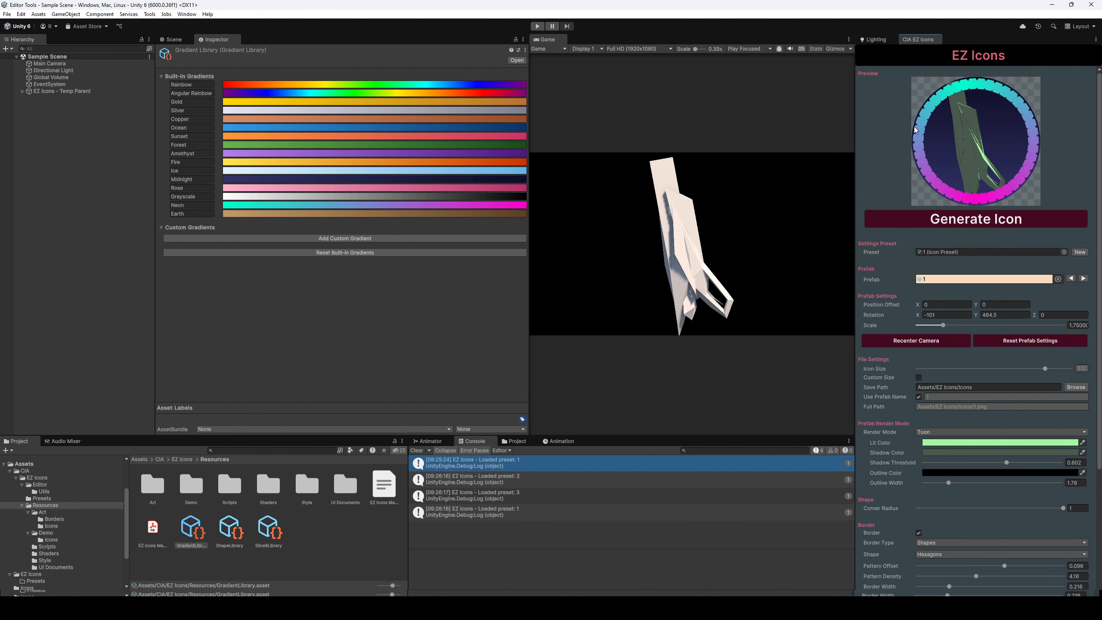
Step: Make the toon lit color bright yellow and the shadow color dark yellow (RGB 128, 109, 5)
click(948, 443)
click(1023, 462)
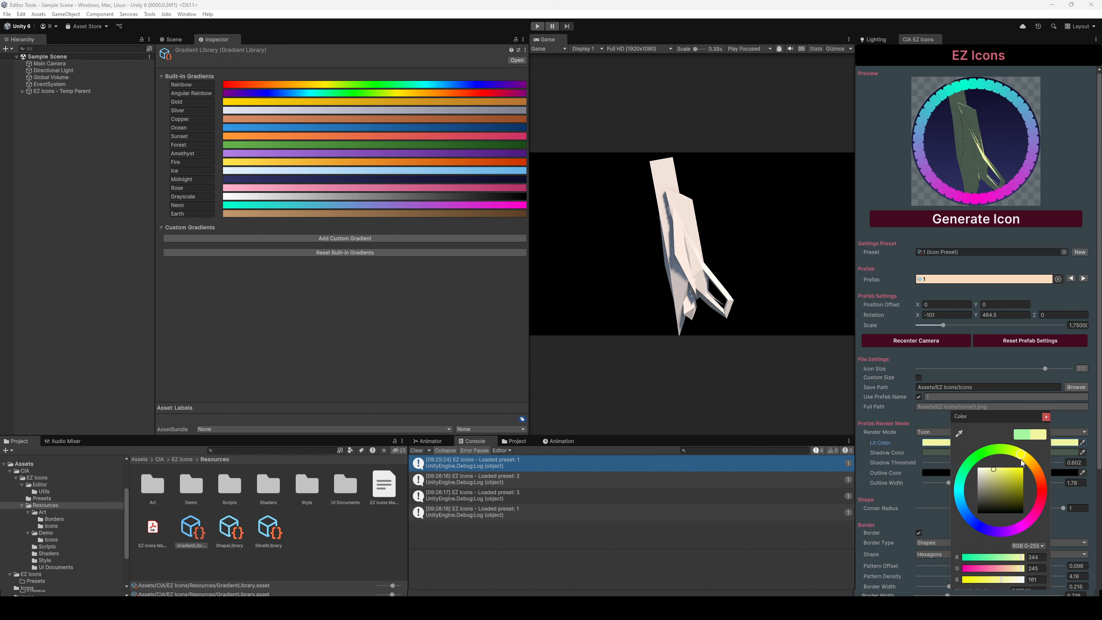
click(936, 452)
click(936, 451)
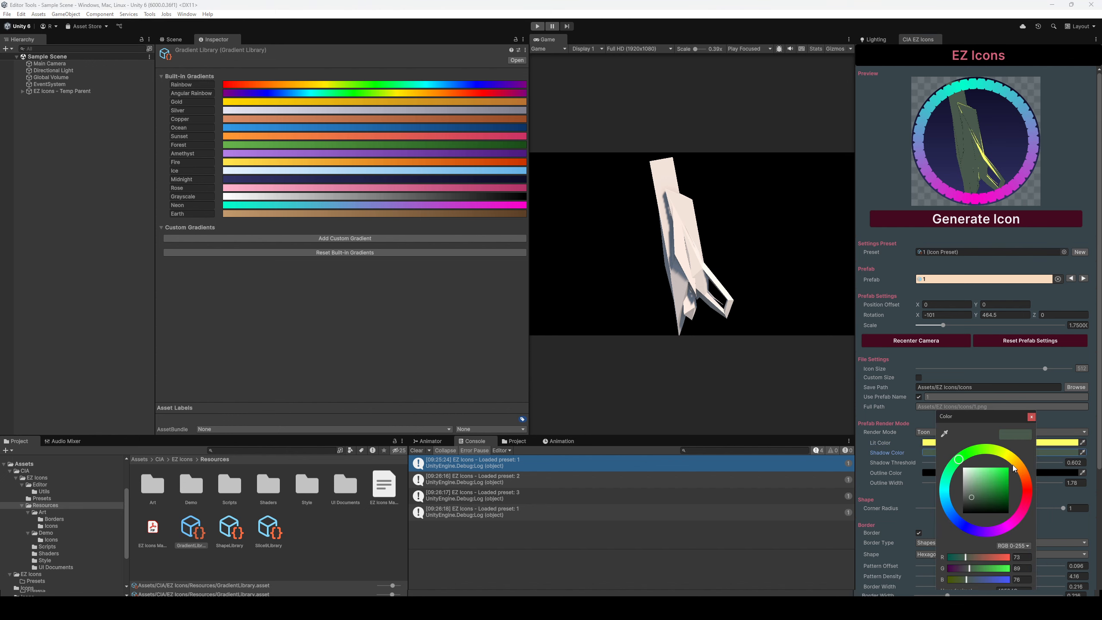
click(1012, 460)
click(1008, 490)
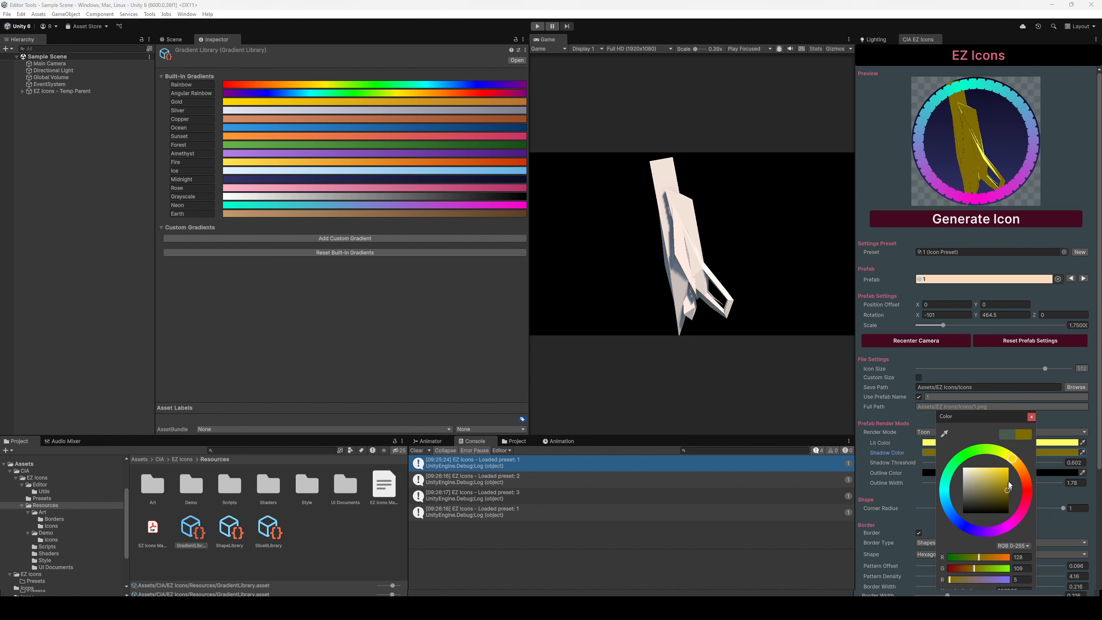
click(1032, 417)
Step: Switch to the Cube prefab, scale it to 0.85 and rotate it to about X -142, Y 486.5
scroll(1021, 174, down, 2)
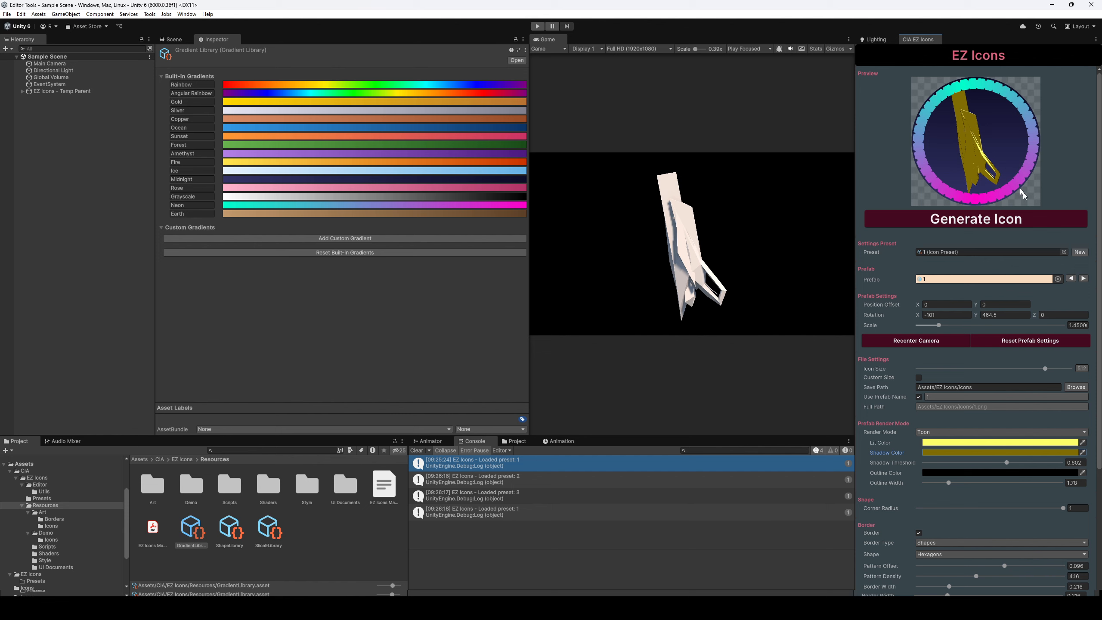
click(1084, 280)
scroll(984, 134, down, 4)
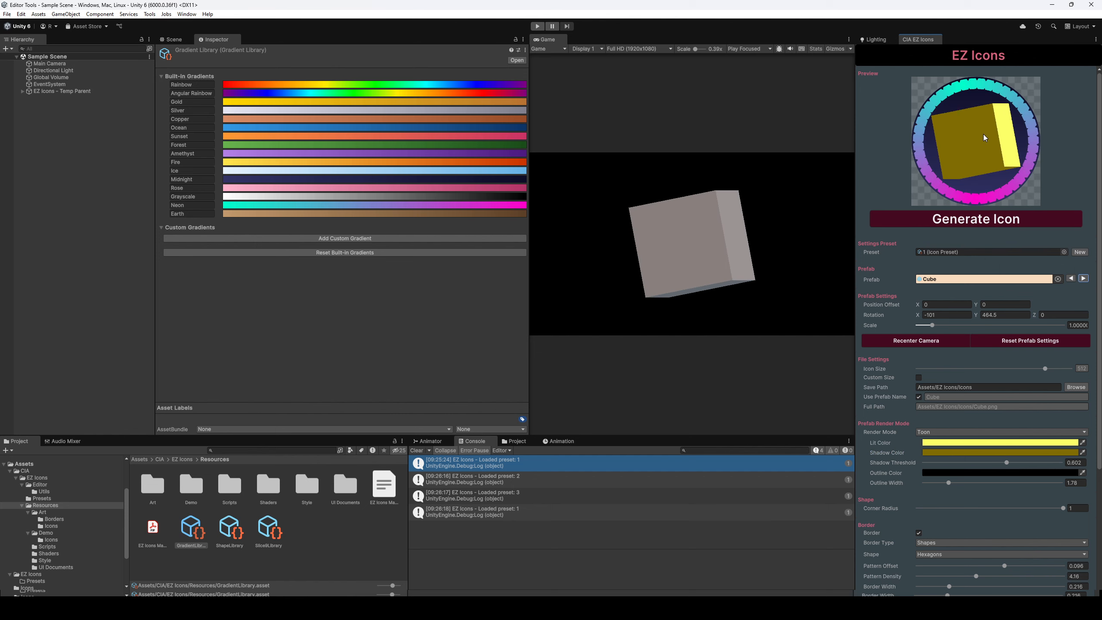
mouse_move(982, 136)
mouse_down()
mouse_move(985, 161)
mouse_move(972, 153)
mouse_up()
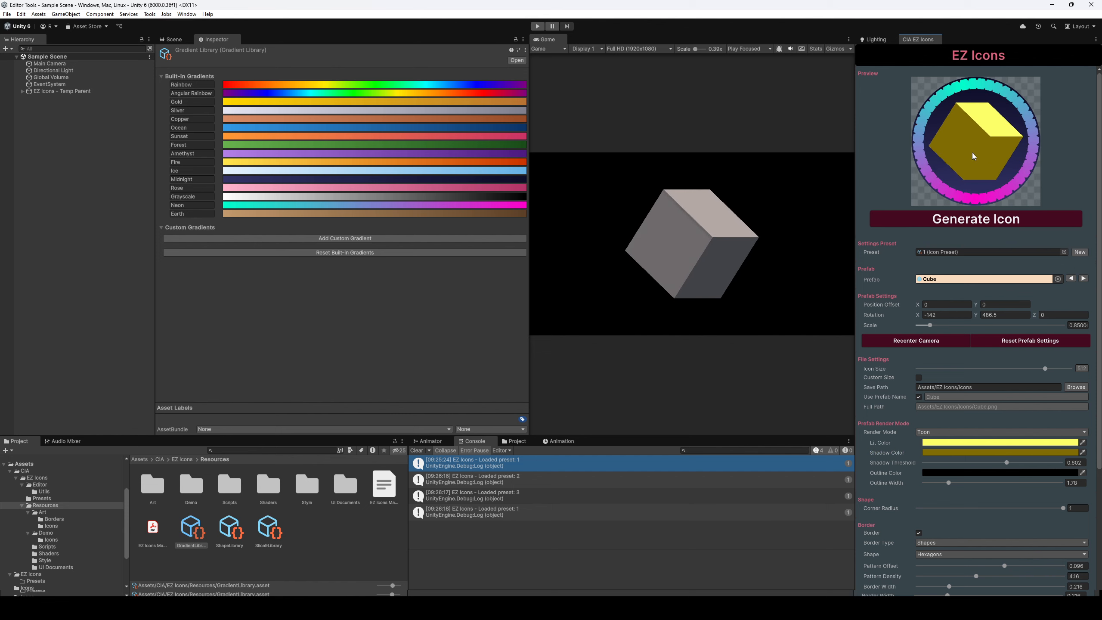
Step: Set the render mode to Toon 2 with an outline width of 4.43 and a light red outline color (RGB 255, 93, 93)
click(945, 432)
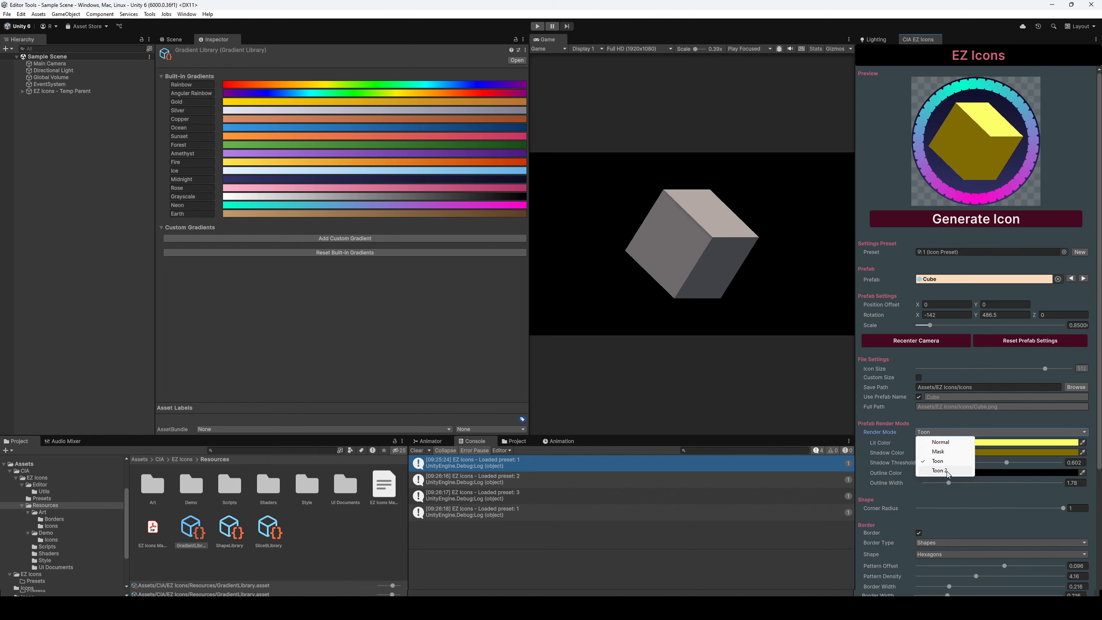
click(948, 471)
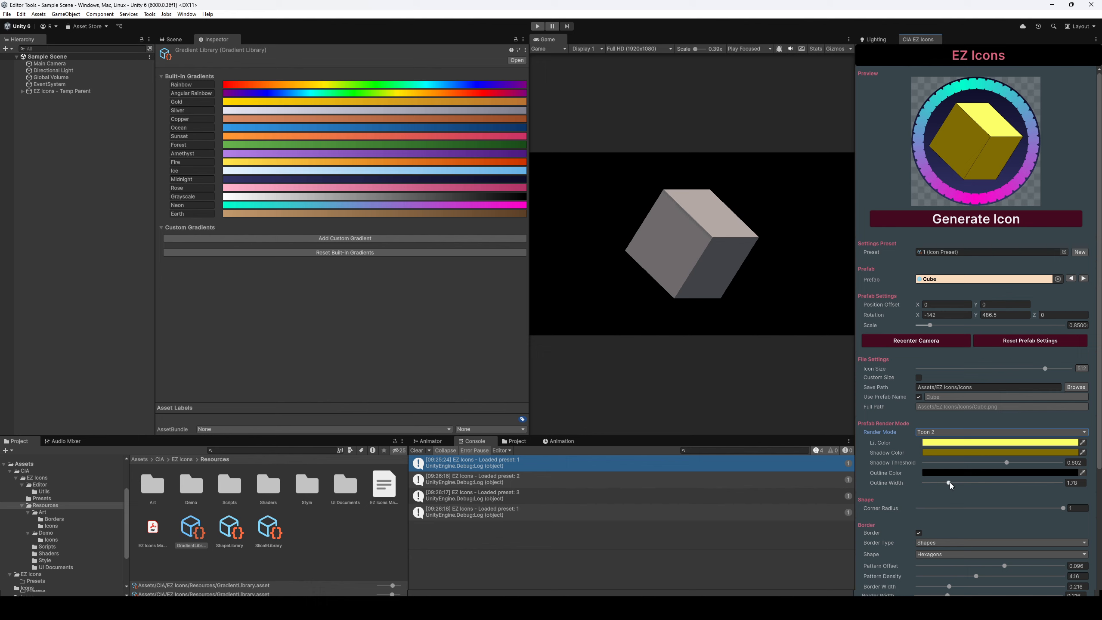
drag(950, 482, 986, 483)
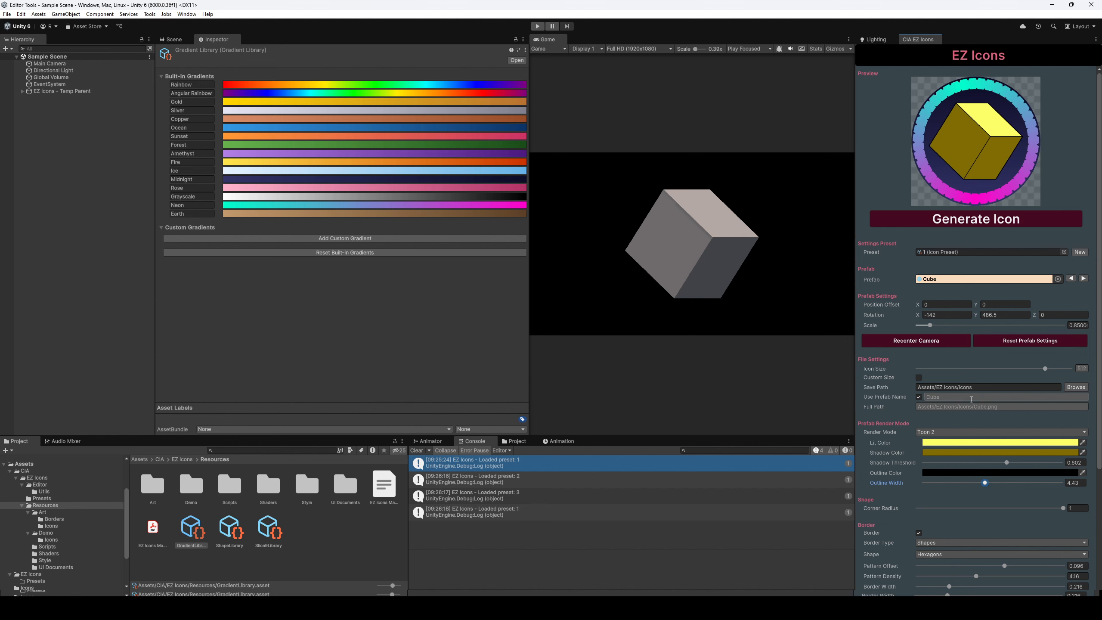
click(941, 473)
click(999, 468)
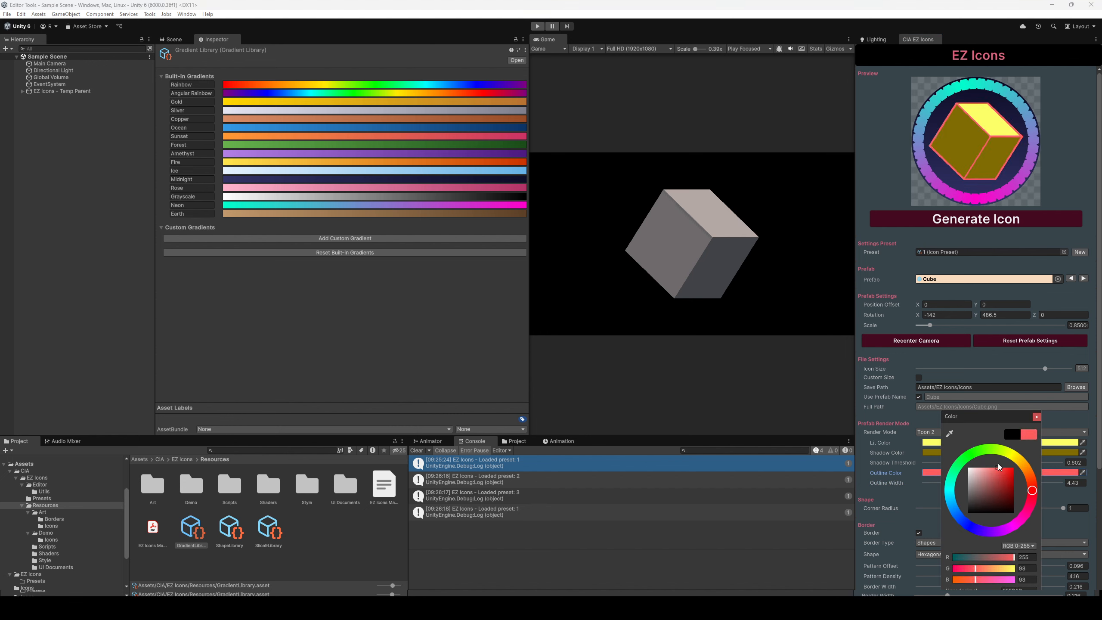
click(1036, 418)
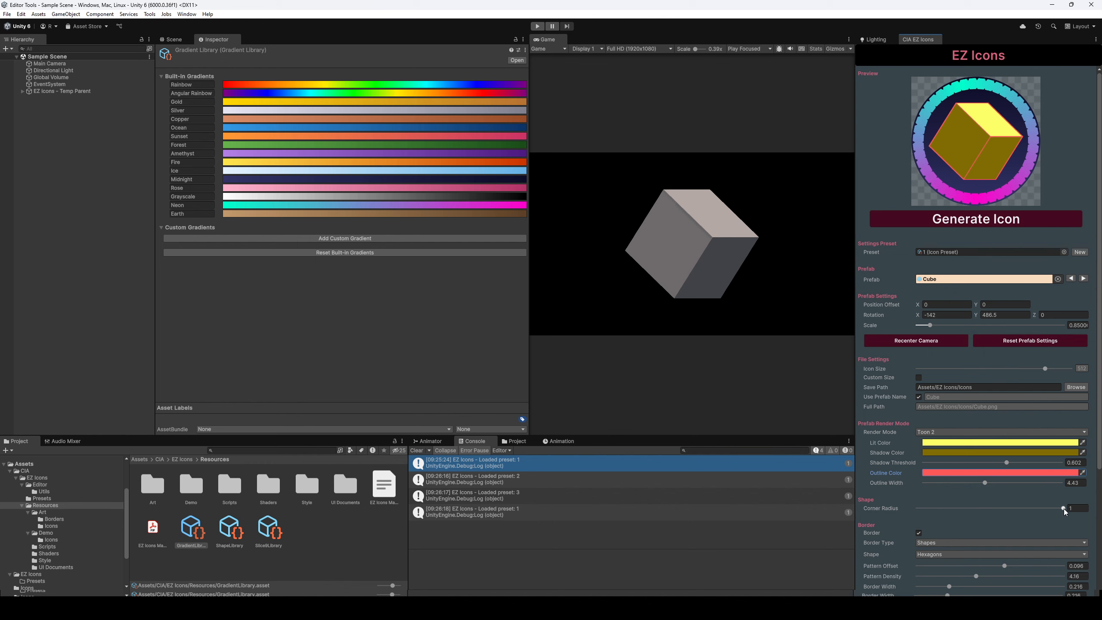
Step: Try out the corner radius, returning it to 1, and turn the icon's border off and on again
mouse_move(1064, 508)
mouse_down()
mouse_move(901, 516)
mouse_move(1065, 508)
mouse_up()
scroll(943, 504, down, 2)
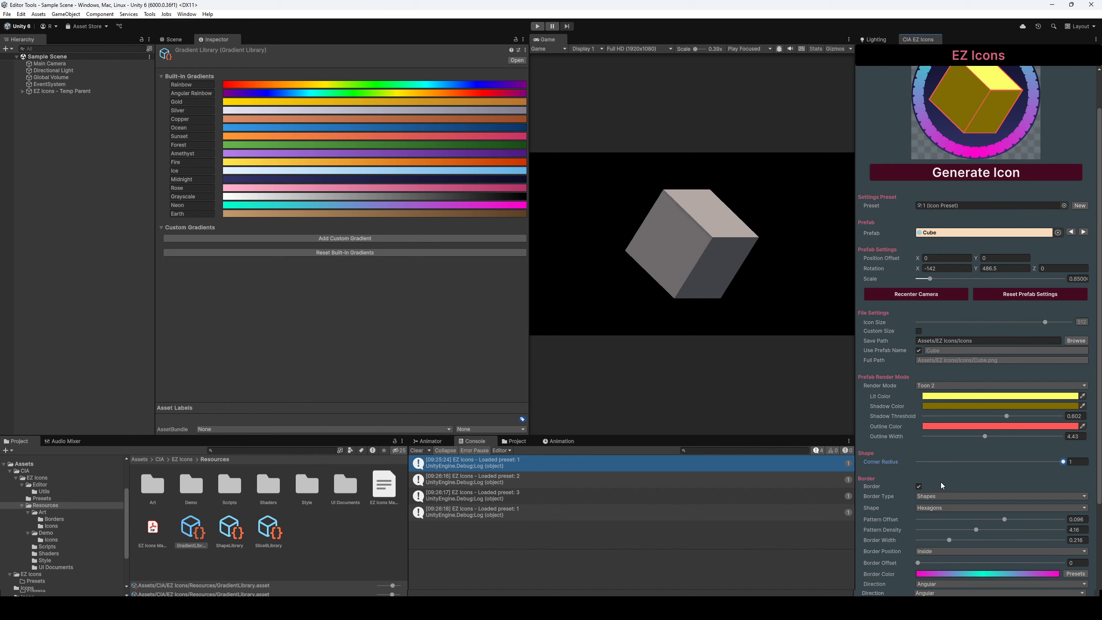
click(919, 487)
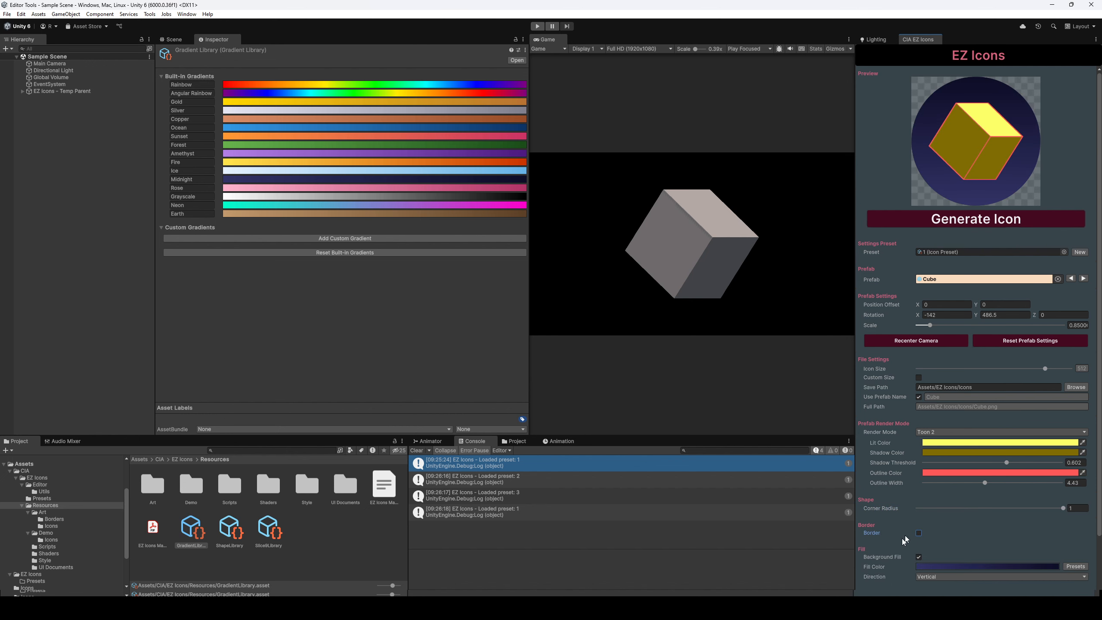
click(919, 533)
Step: Set the border type to Solid, try the corner radius again ending at 1, and set the border width to 0.145
scroll(977, 491, down, 1)
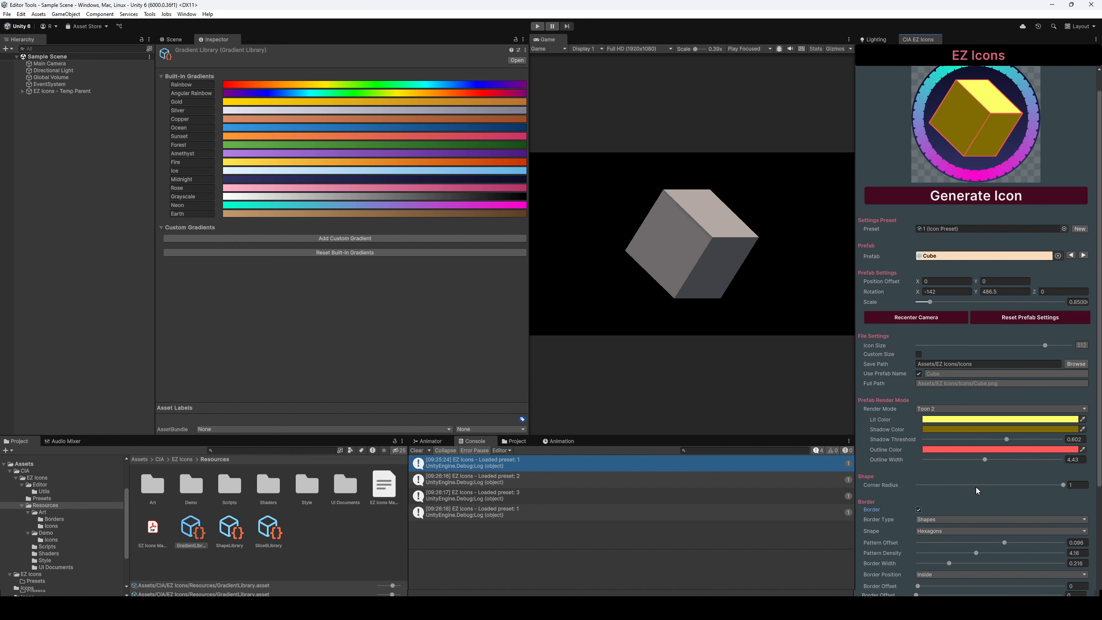
click(948, 519)
click(947, 531)
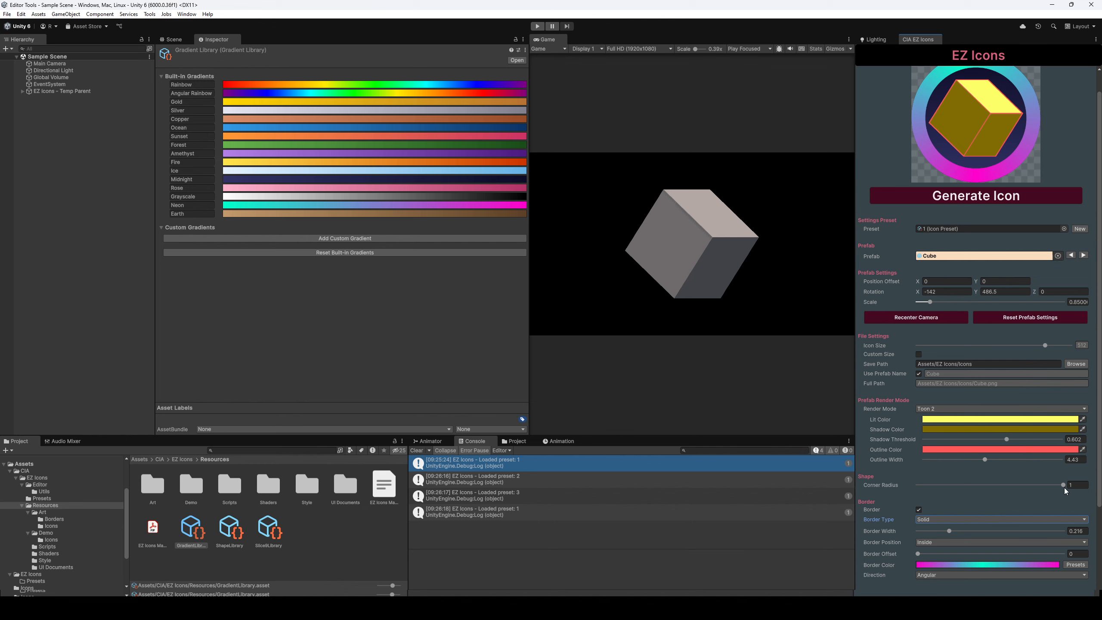
mouse_move(1064, 485)
mouse_down()
mouse_move(910, 494)
mouse_move(1076, 485)
mouse_up()
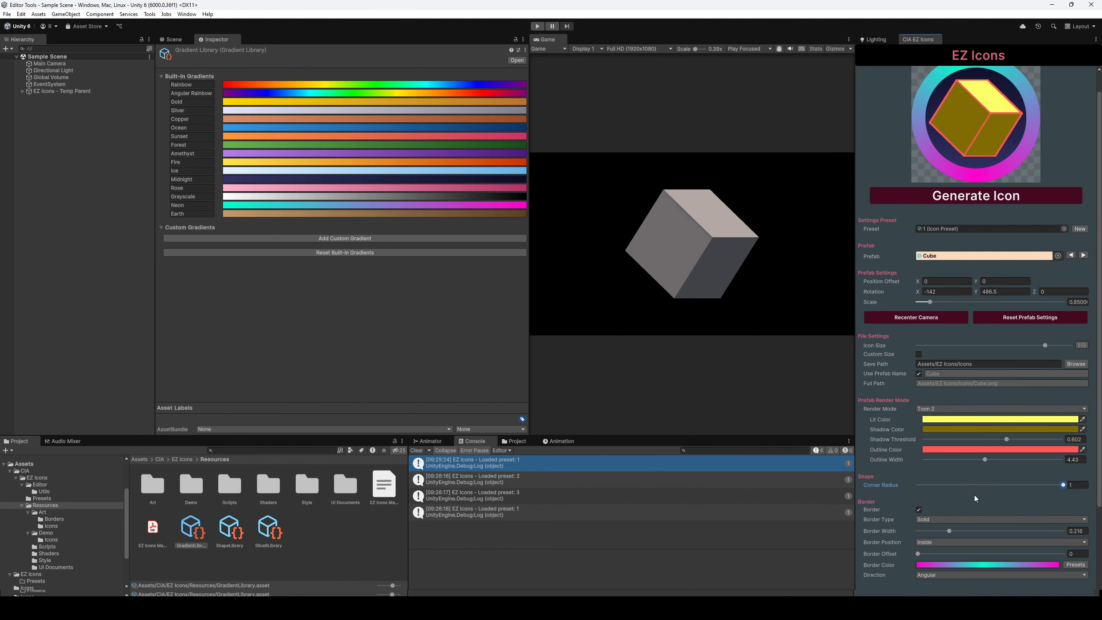
mouse_move(949, 531)
mouse_down()
mouse_move(923, 531)
mouse_move(940, 532)
mouse_up()
Step: Change the border type to Shapes using Dots and set the pattern density to 2.18
click(944, 521)
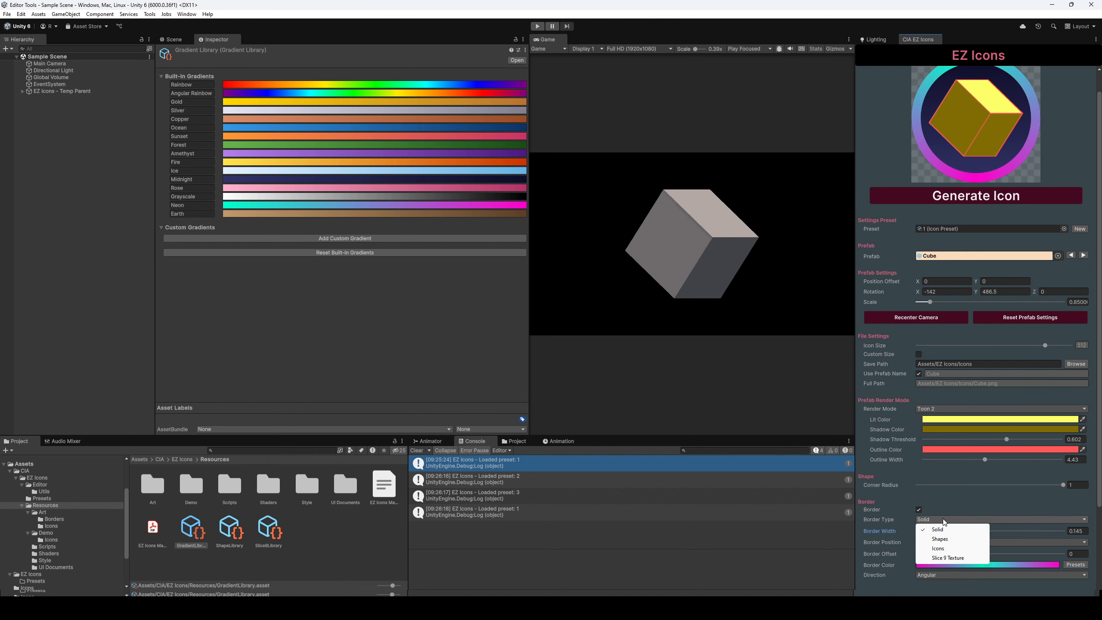
click(947, 539)
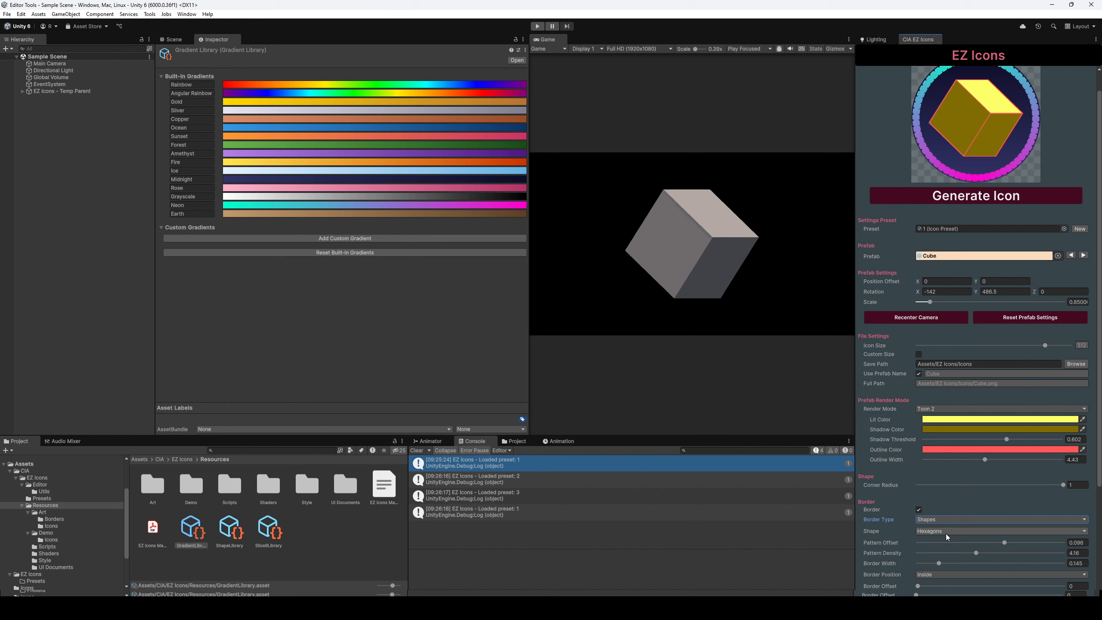
click(948, 534)
click(948, 466)
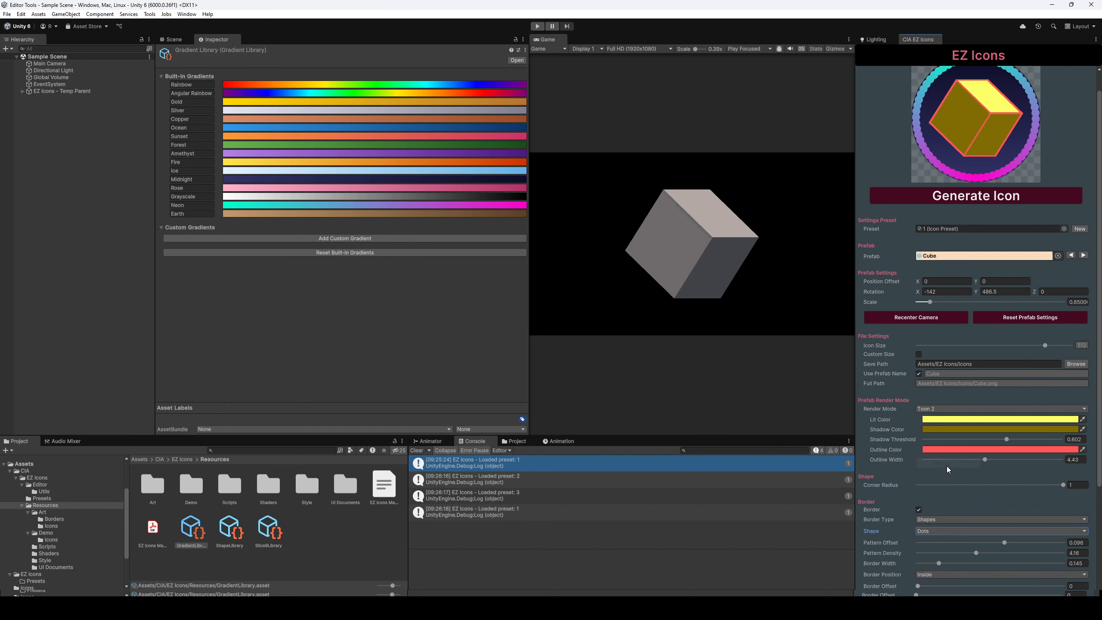
scroll(979, 558, down, 1)
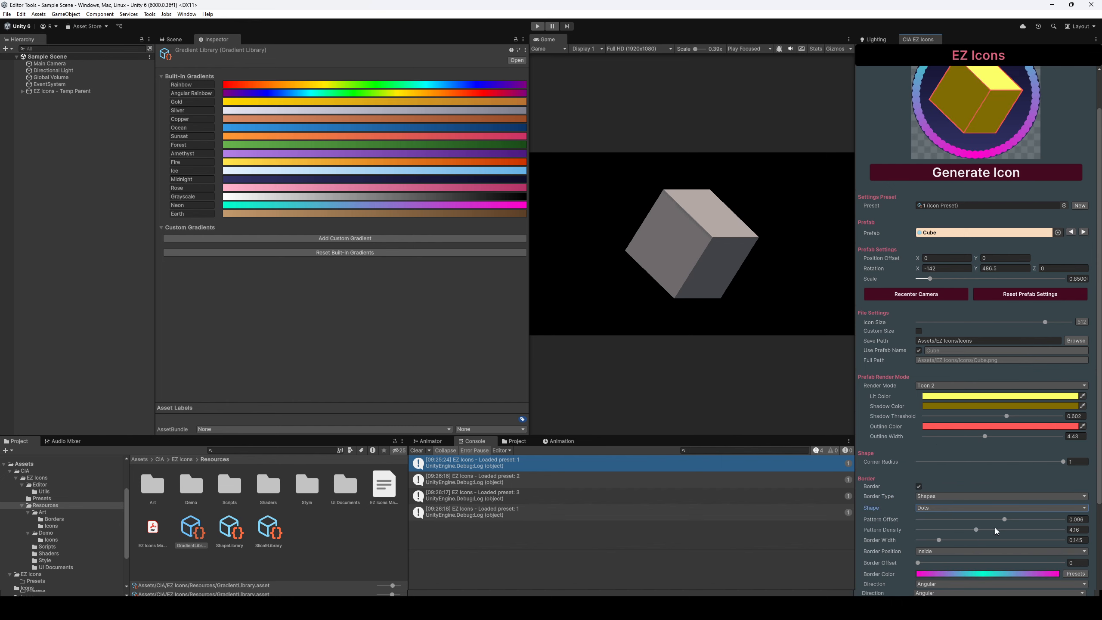
drag(975, 530, 947, 533)
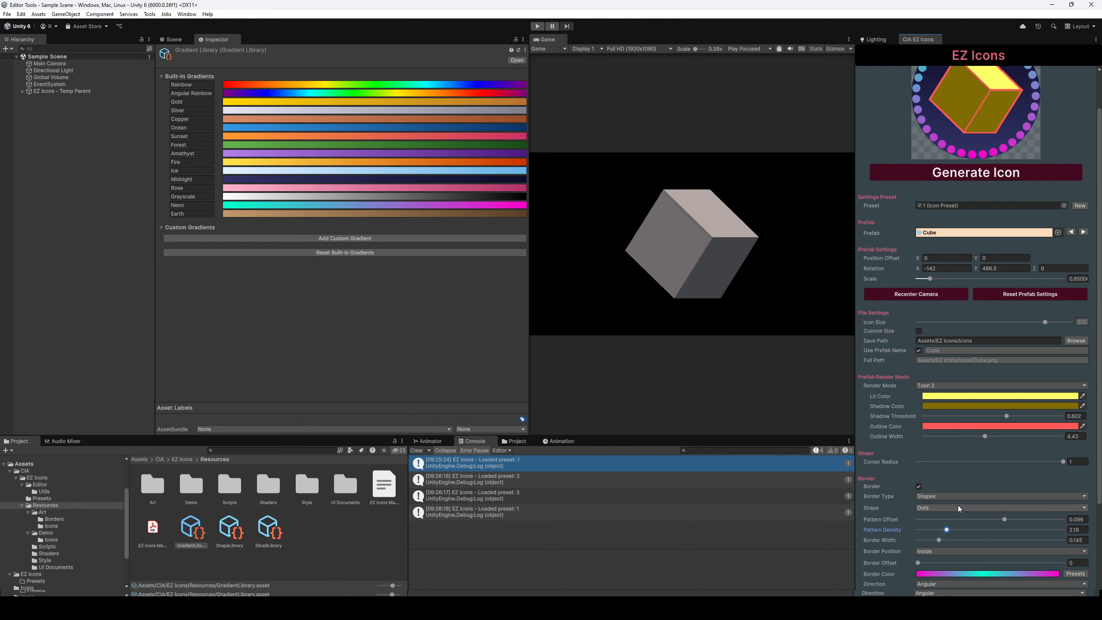
Step: Change the border shape to Dashes, then Diamonds, and finish with Stars
click(958, 506)
click(961, 528)
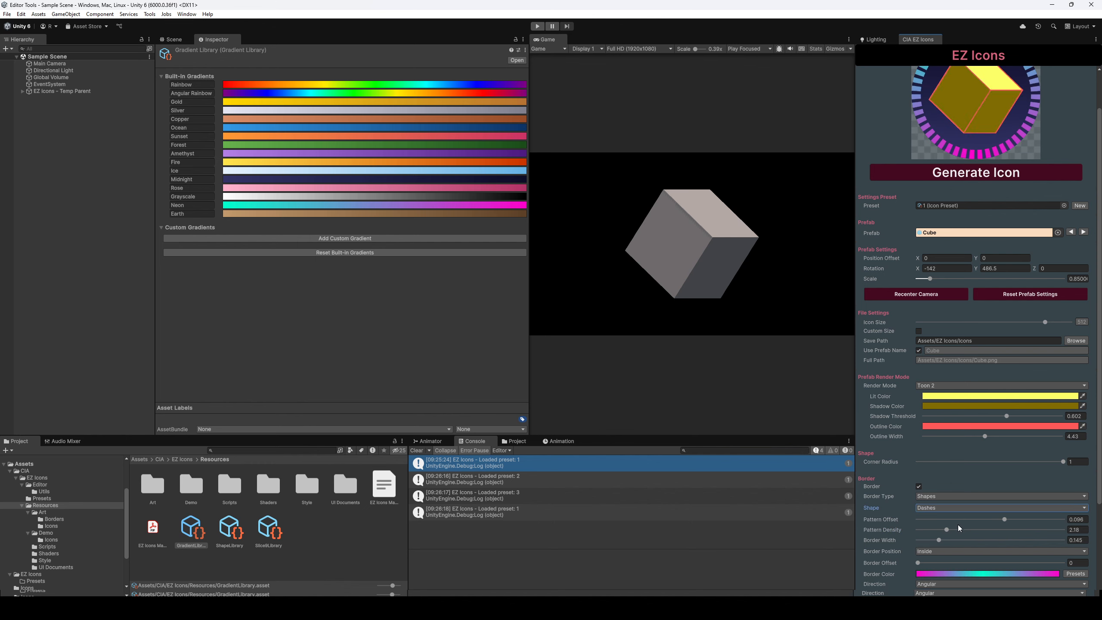
click(941, 510)
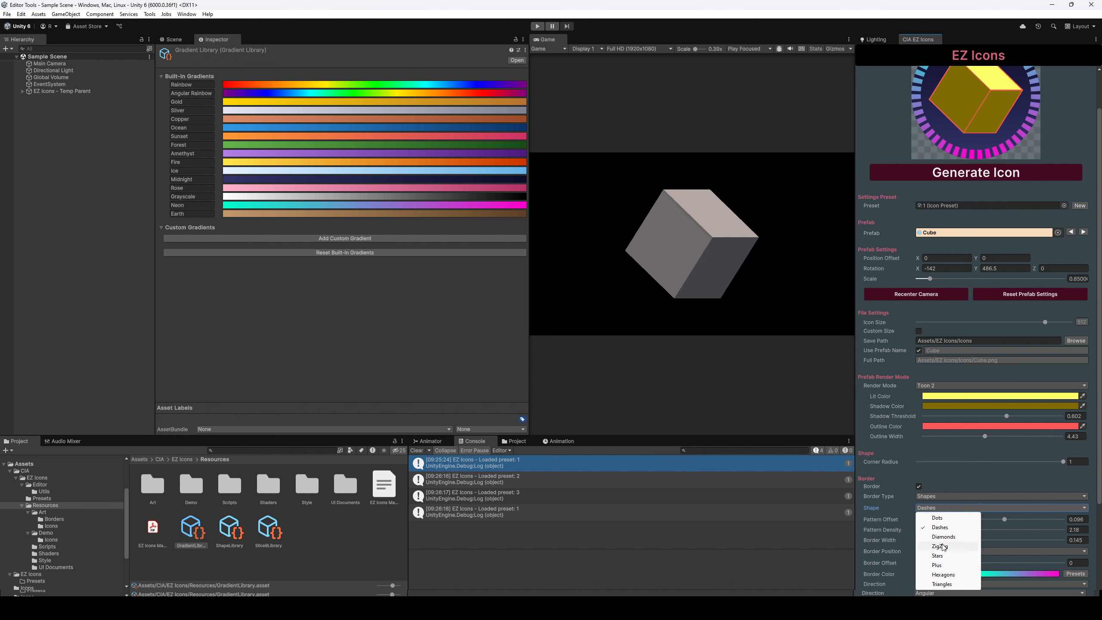
click(944, 537)
click(940, 506)
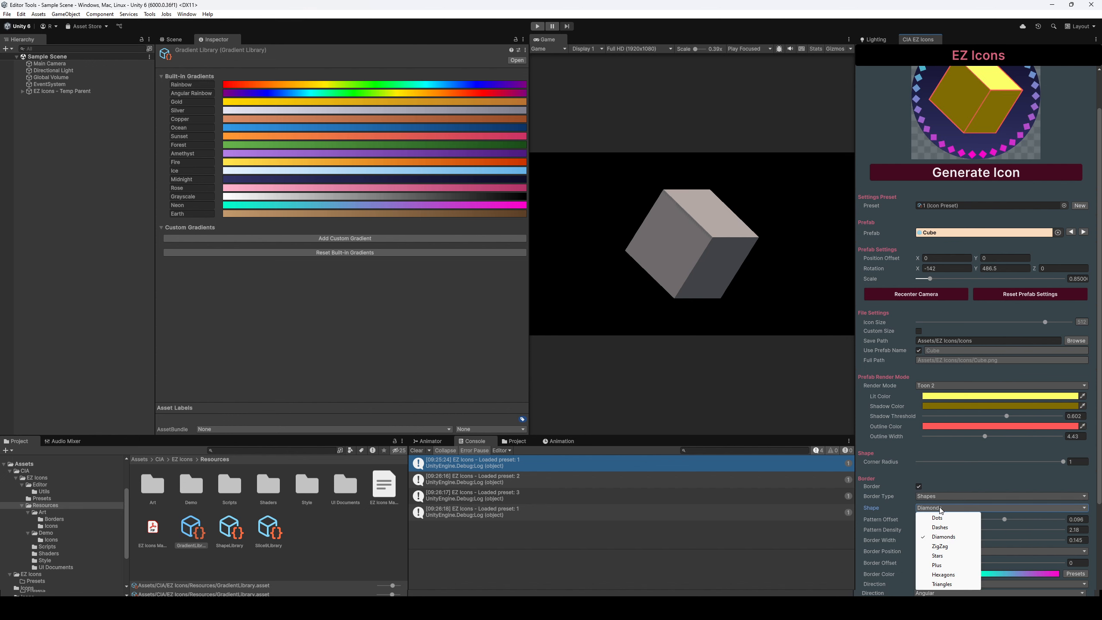
click(974, 556)
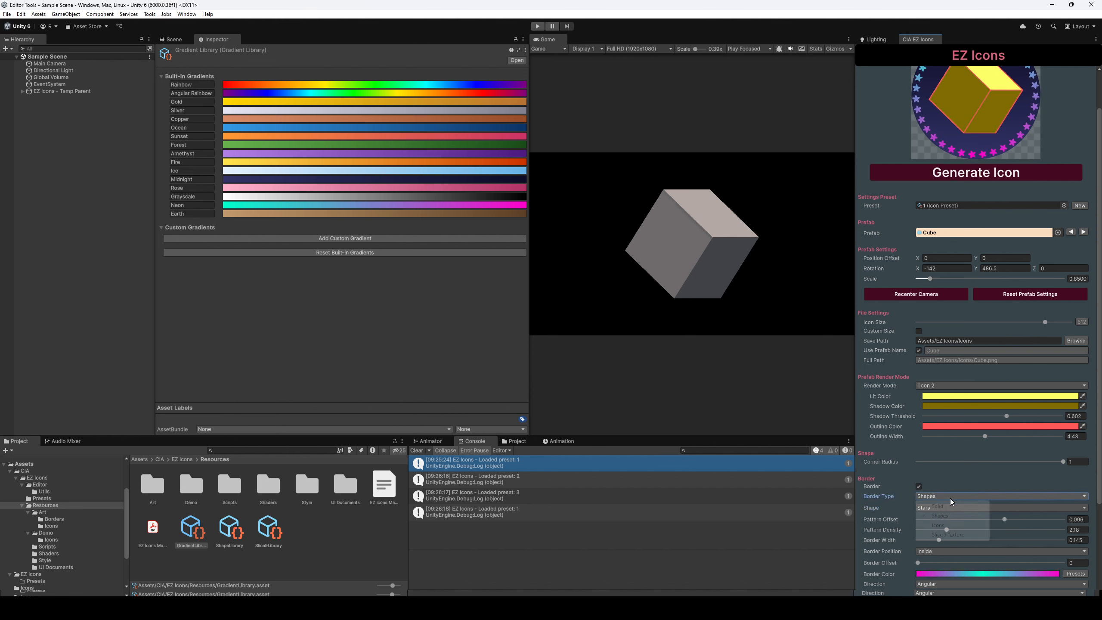
Step: Change the border type to Icons, with a pattern density of 1.89 and a border width of 0.266
click(951, 498)
click(946, 510)
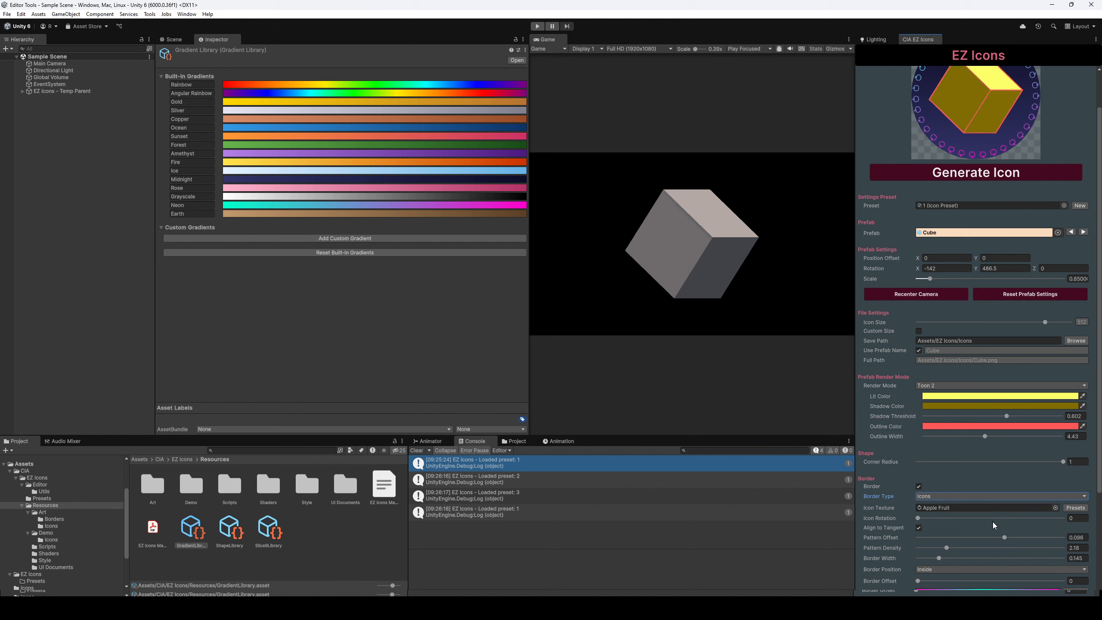
scroll(998, 499, up, 1)
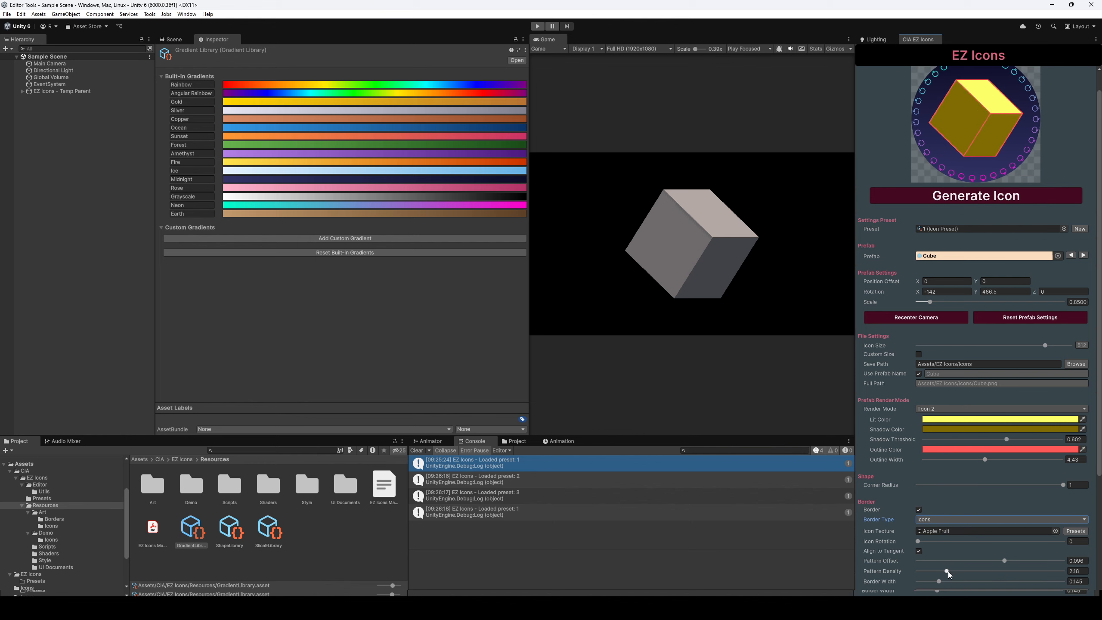
mouse_move(949, 572)
mouse_down()
mouse_move(964, 572)
mouse_move(943, 572)
mouse_move(943, 582)
mouse_move(958, 582)
mouse_up()
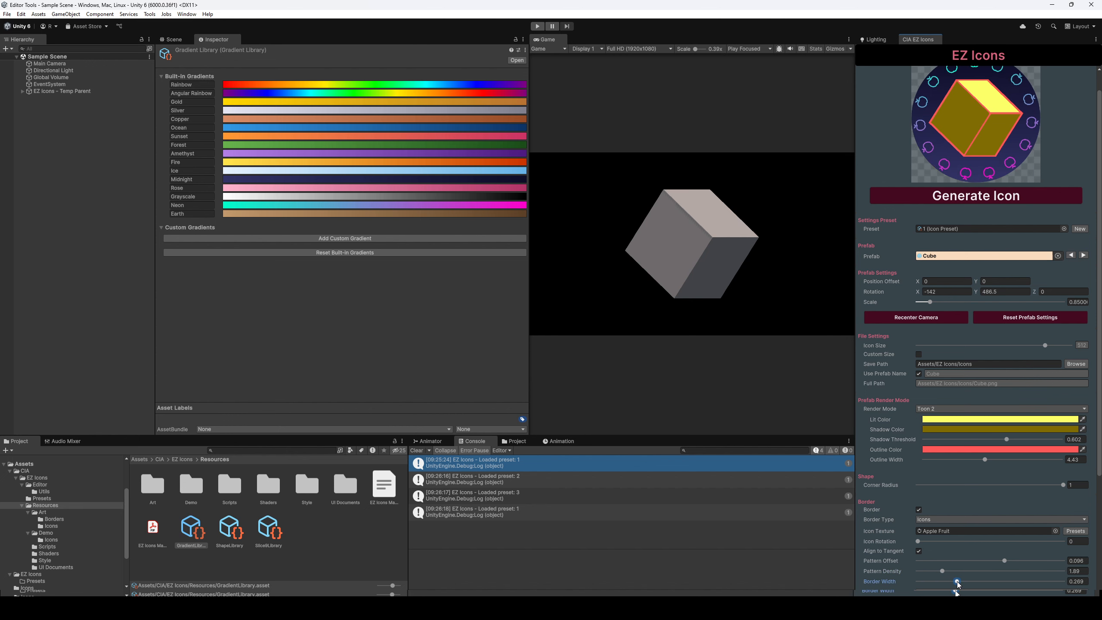
Step: Try the Fire preset as the border's icon texture, ending with the Heart preset
click(1072, 532)
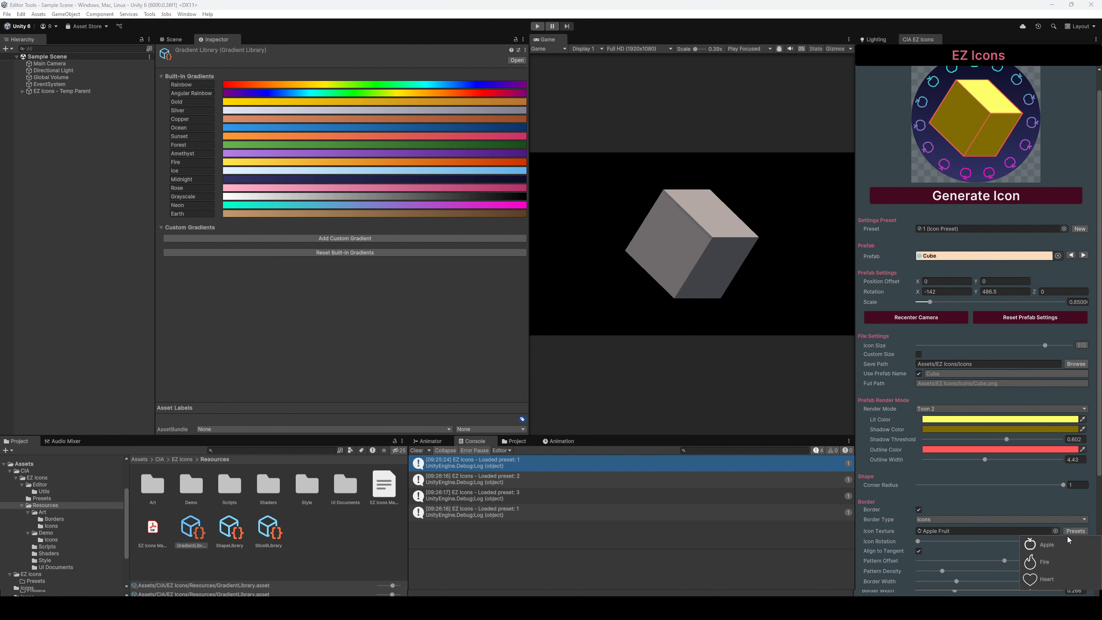
click(1046, 563)
click(1076, 531)
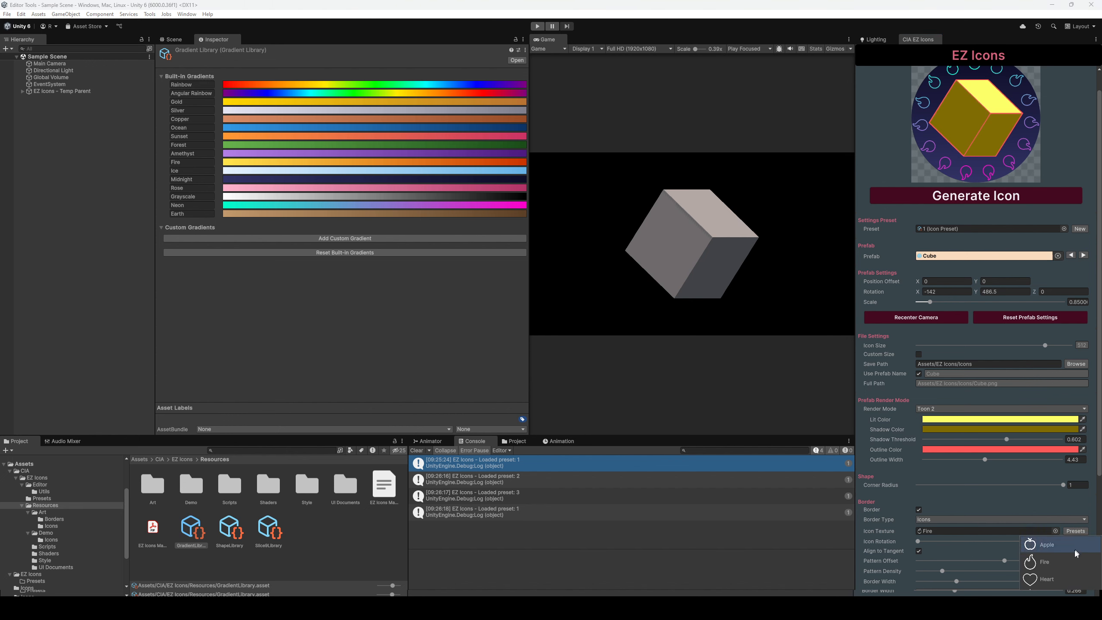
click(1052, 577)
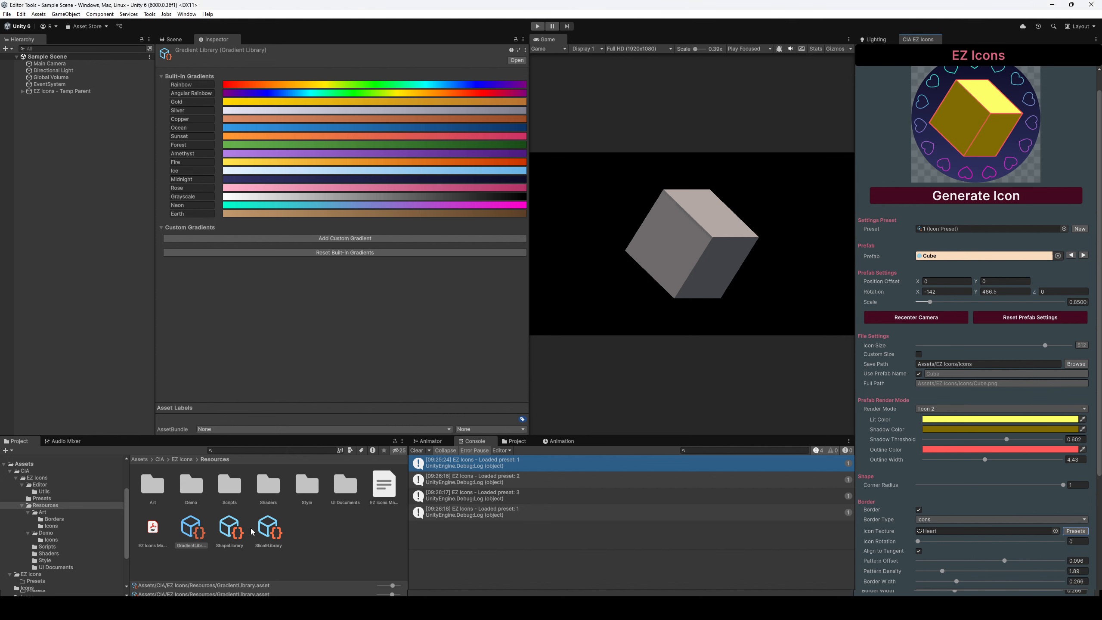
Step: Show the ShapeLibrary asset in the Inspector and reduce the cube's scale in the icon preview to 0.7
click(230, 531)
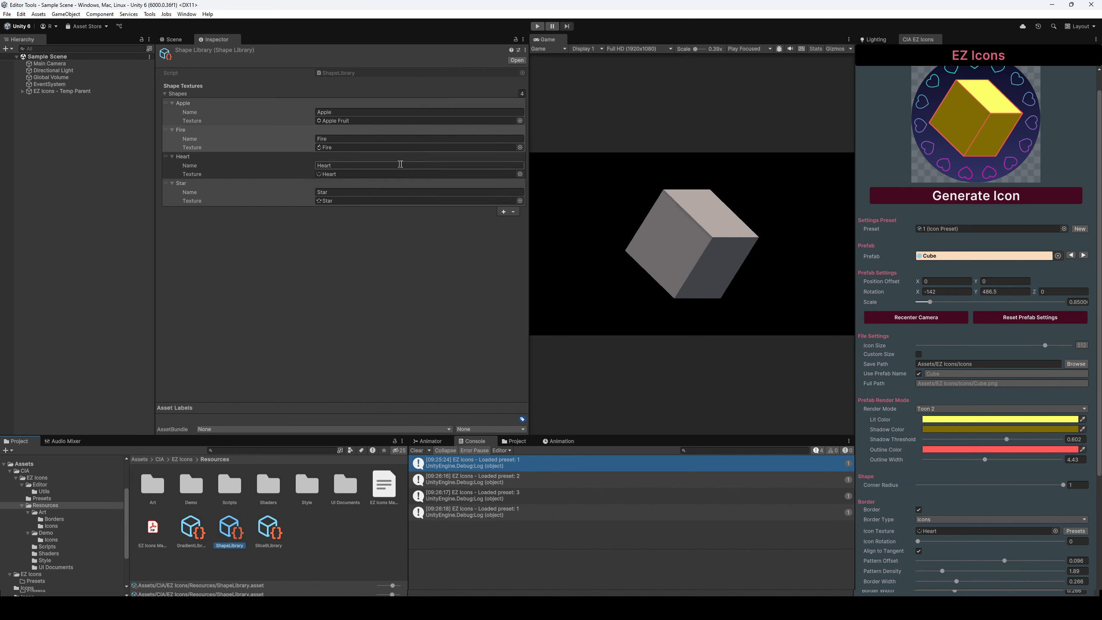
scroll(1004, 176, up, 3)
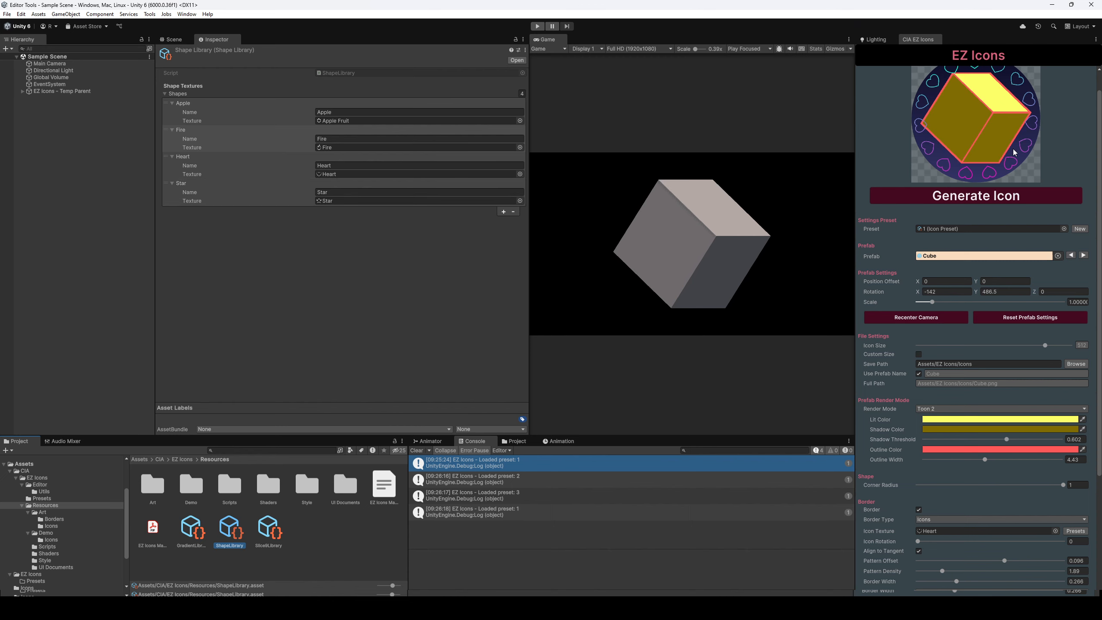
scroll(1015, 152, down, 3)
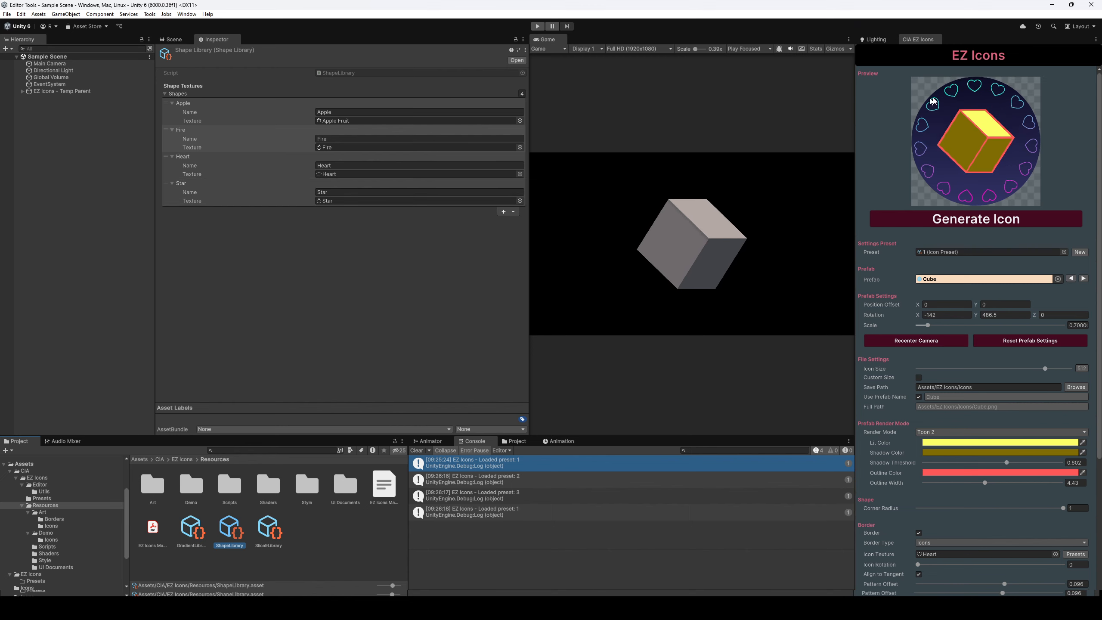
scroll(1032, 150, down, 1)
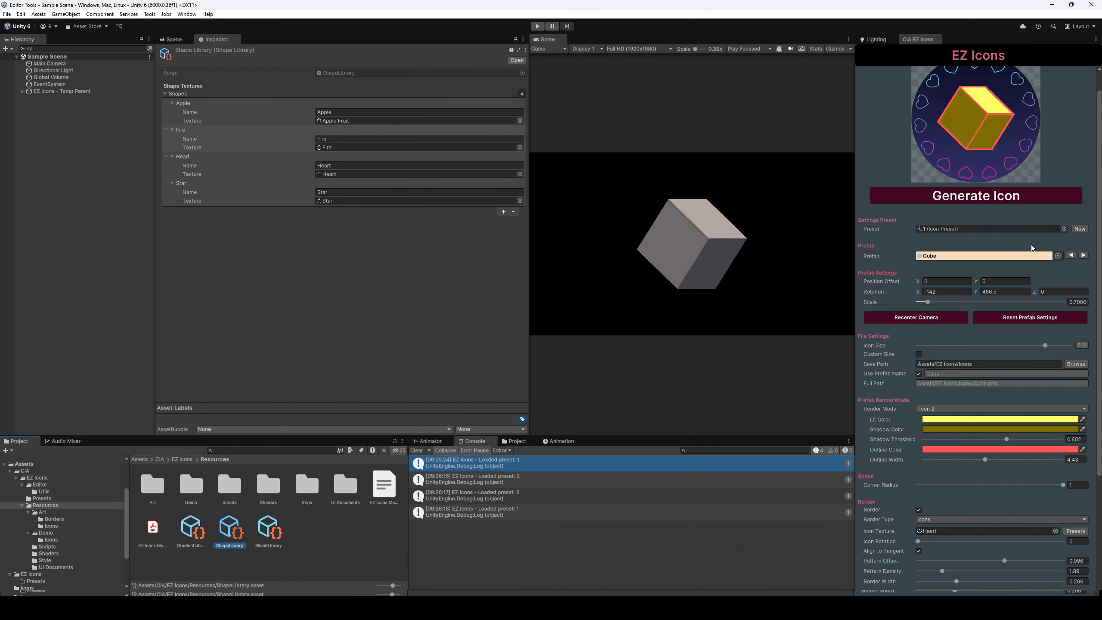
Step: Change the border type to Slice 9 Texture and set the corner radius to 0
click(931, 520)
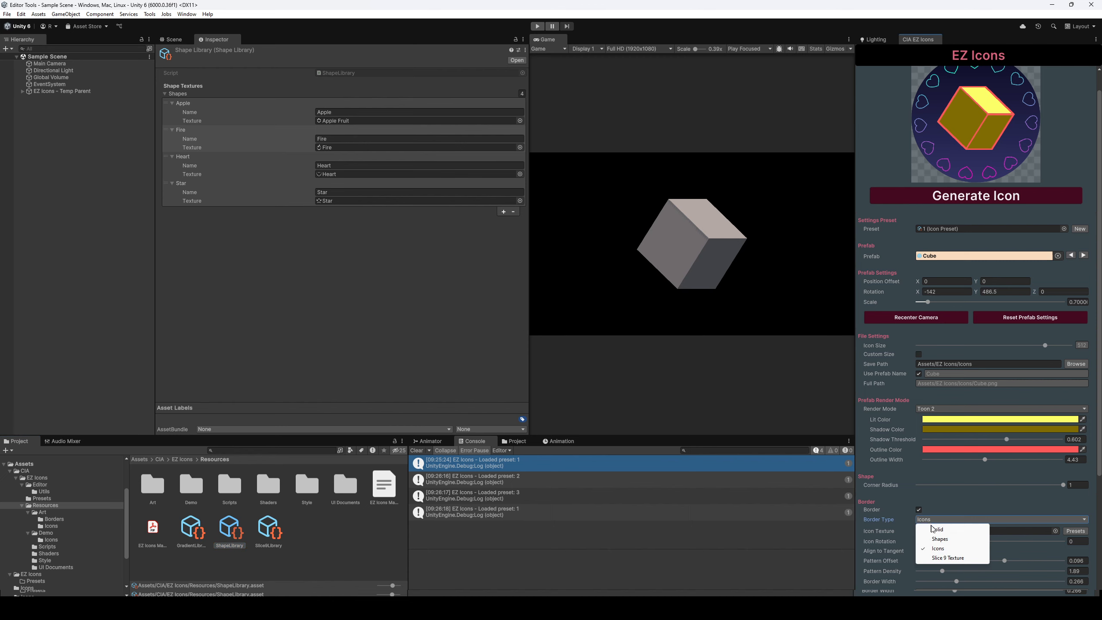
click(940, 559)
scroll(1005, 423, up, 1)
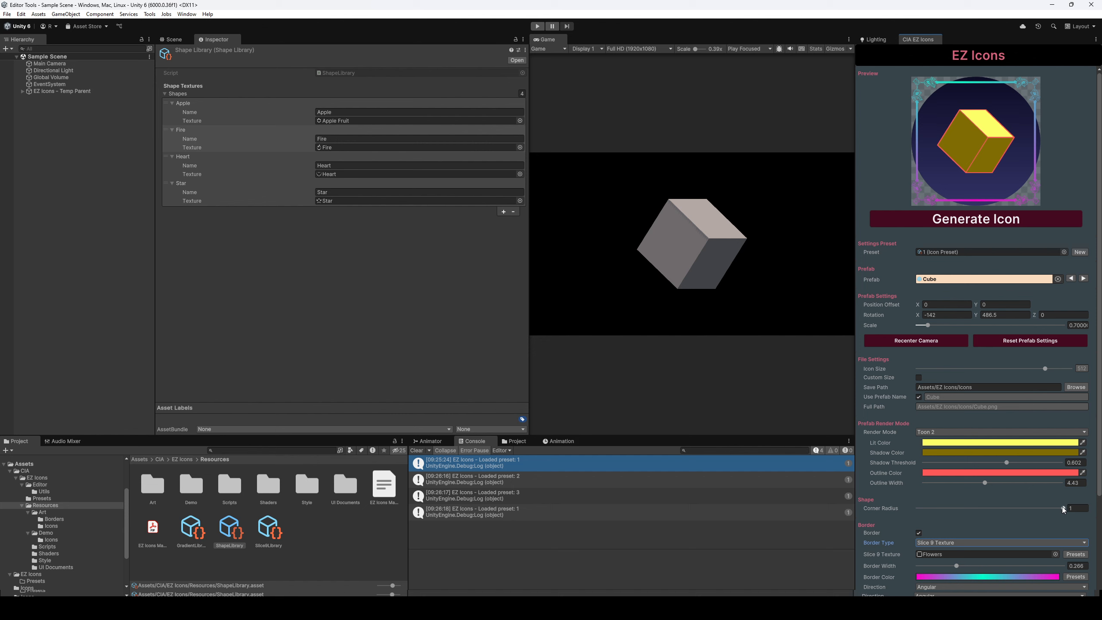
drag(1062, 506, 918, 508)
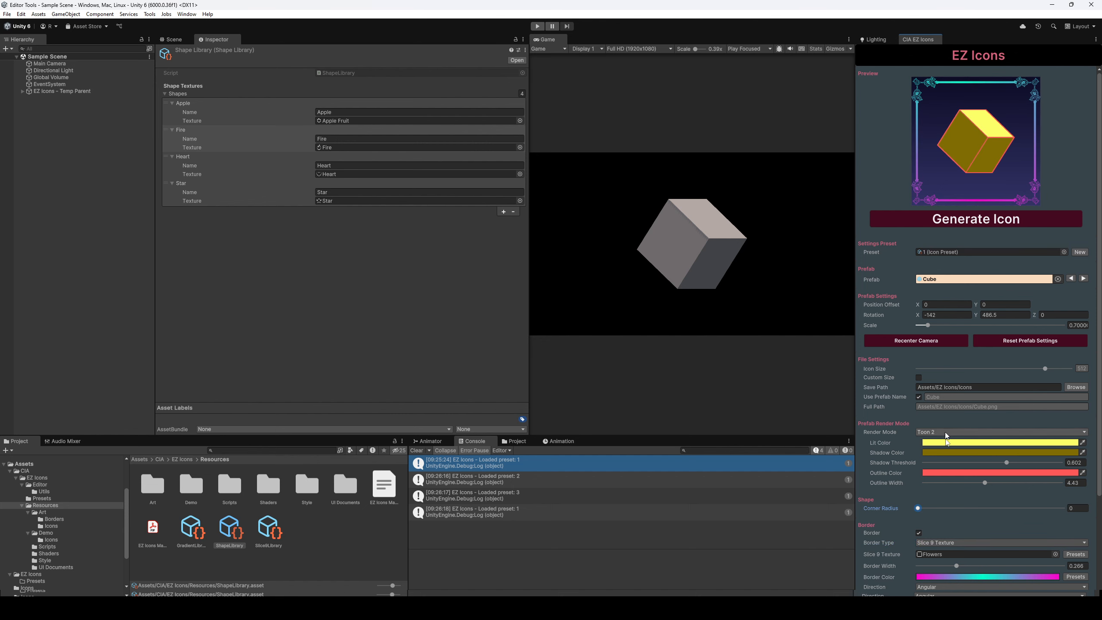
Step: Show the Slice9Library asset in the Inspector and set the icon's border width to 0.364
click(269, 528)
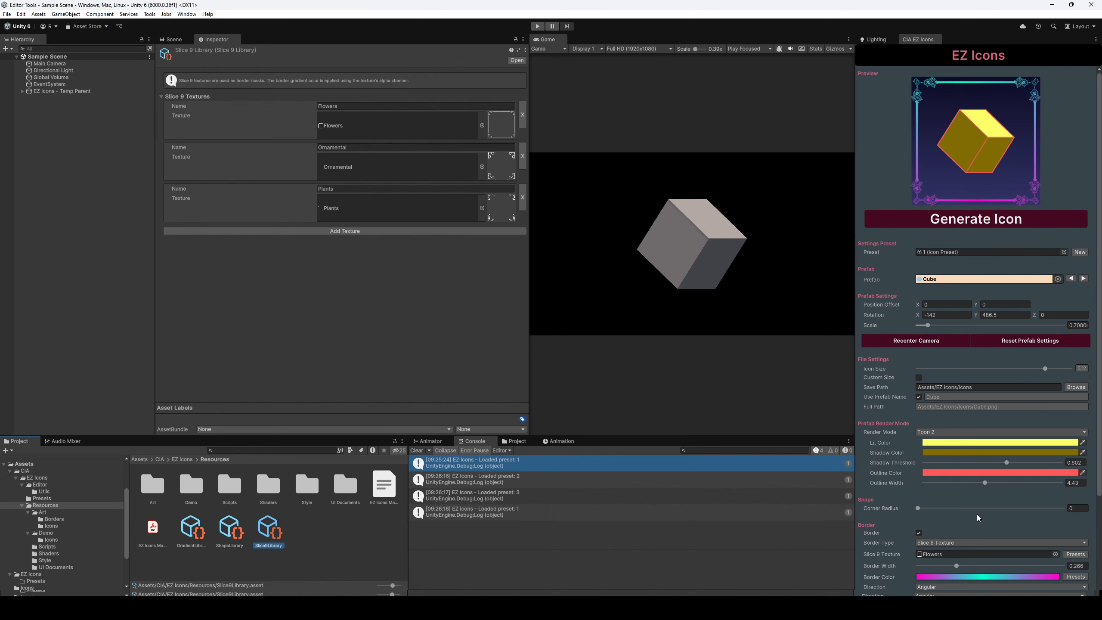
scroll(976, 514, down, 1)
mouse_move(958, 543)
mouse_down()
mouse_move(1024, 546)
mouse_move(933, 544)
mouse_move(982, 545)
mouse_move(972, 546)
mouse_up()
Step: Try the Ornamental slice 9 texture with border width 0.157, ending with the Plants texture at border width 0.299
click(1076, 532)
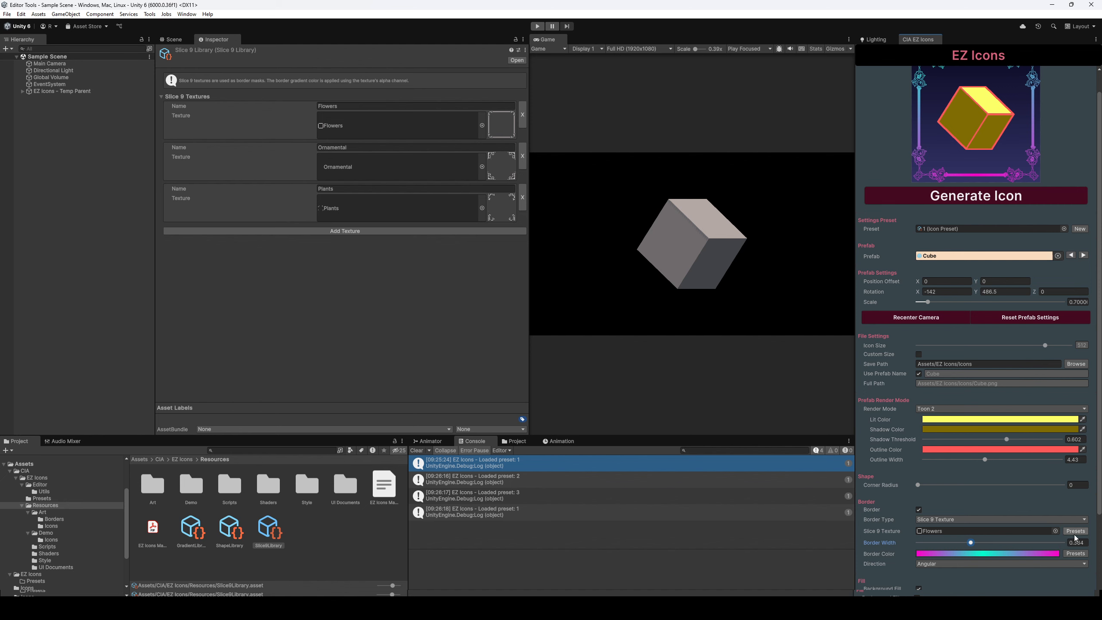
click(1058, 564)
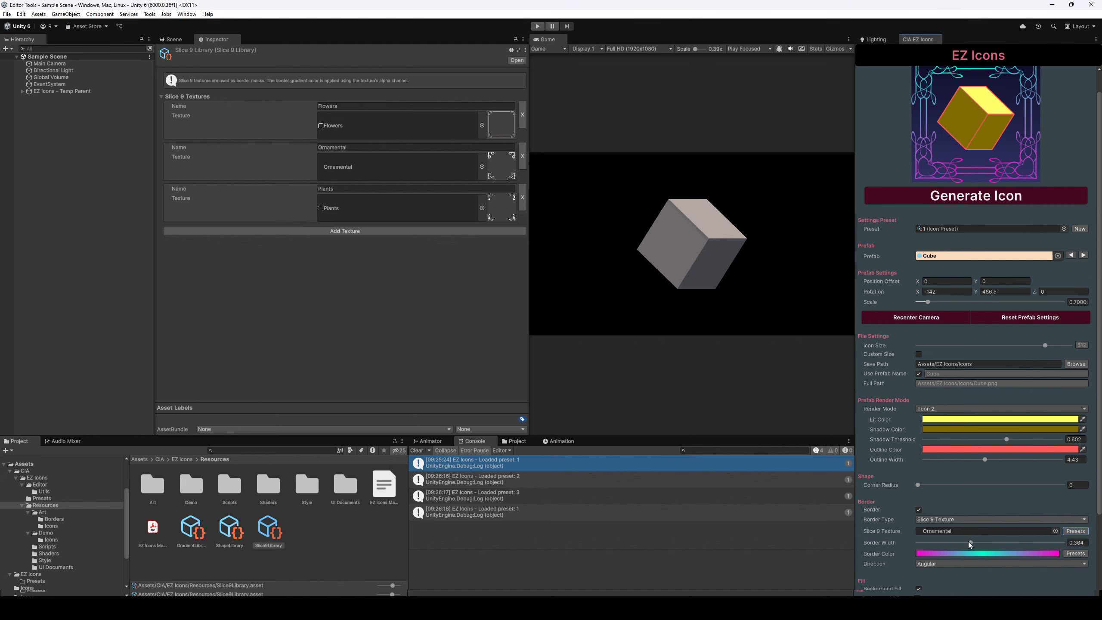
drag(969, 542, 941, 545)
click(1075, 532)
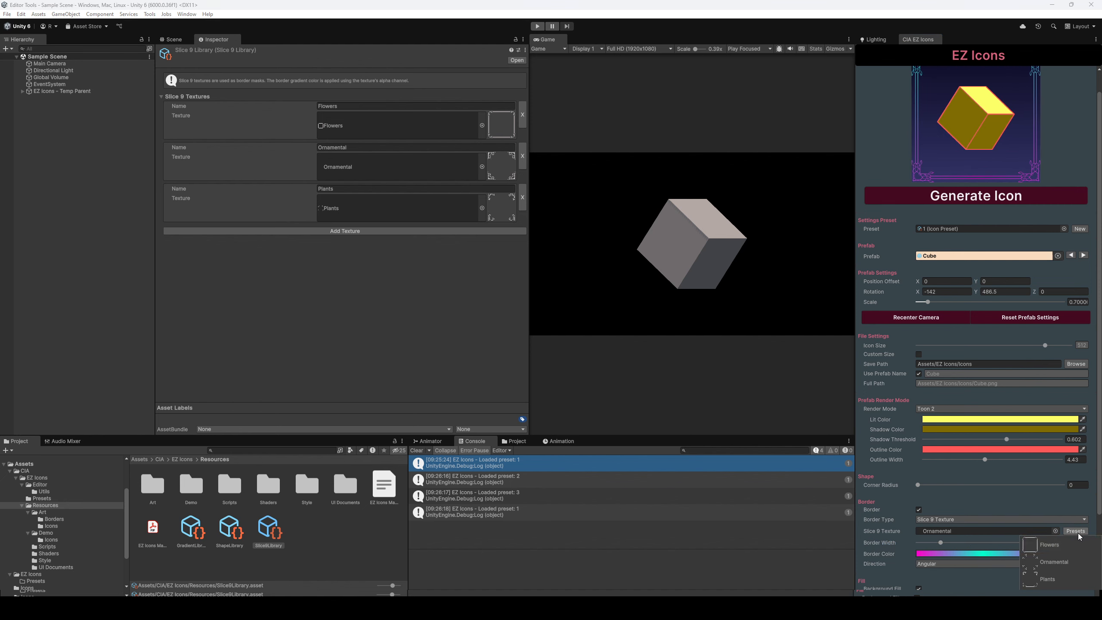
click(1051, 579)
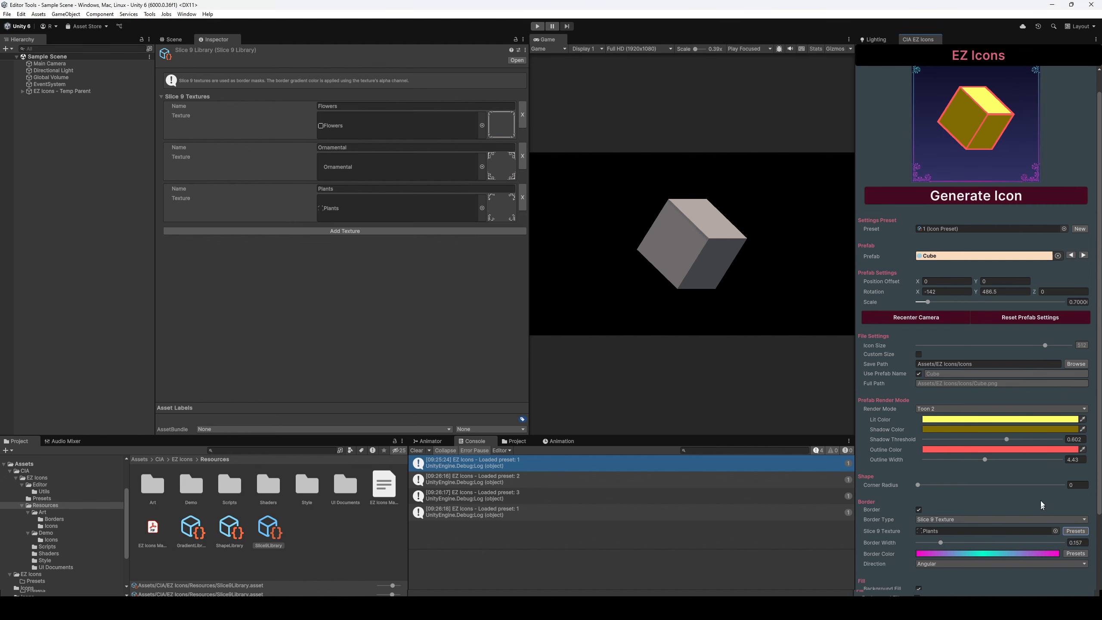
click(961, 544)
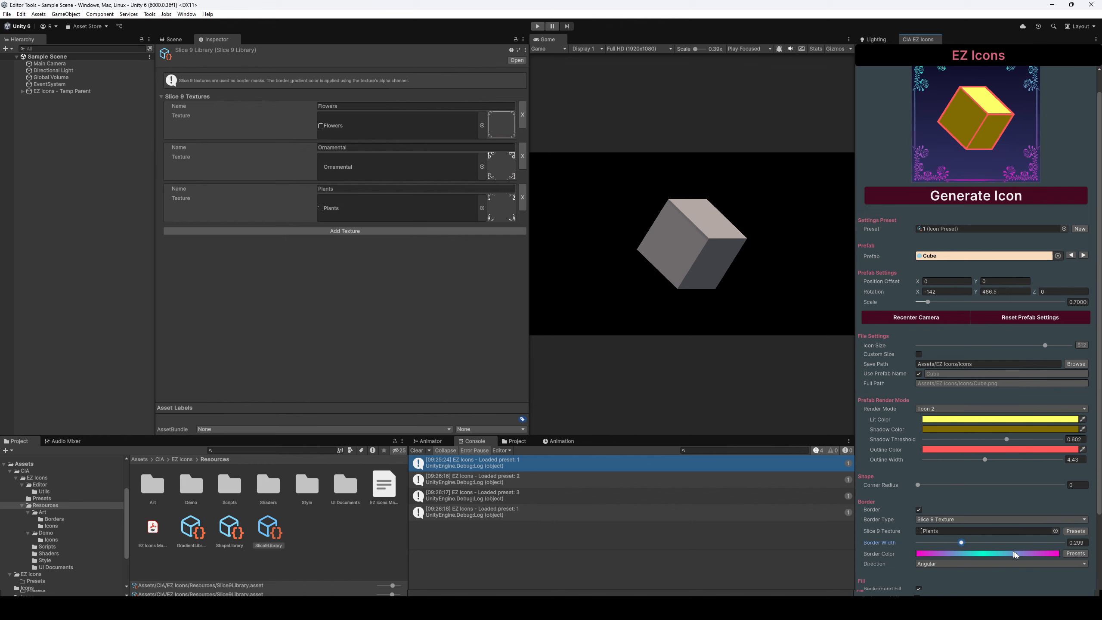
Step: Apply the Angular Rainbow gradient to the border and try the Horizontal direction, ending with Angular
click(1077, 554)
click(1061, 391)
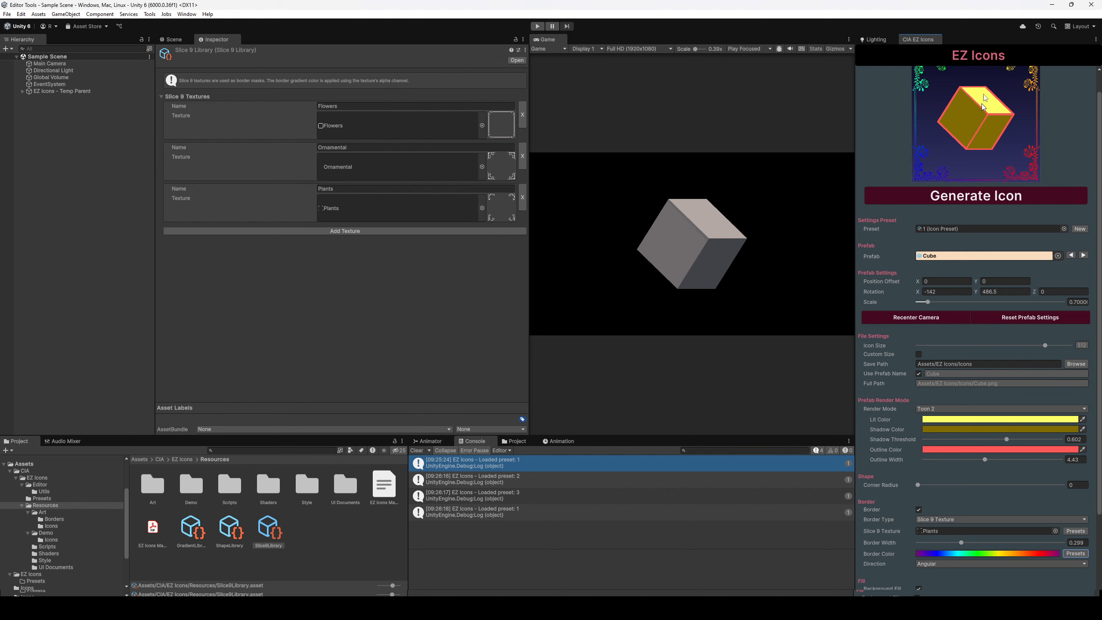
click(979, 563)
click(970, 553)
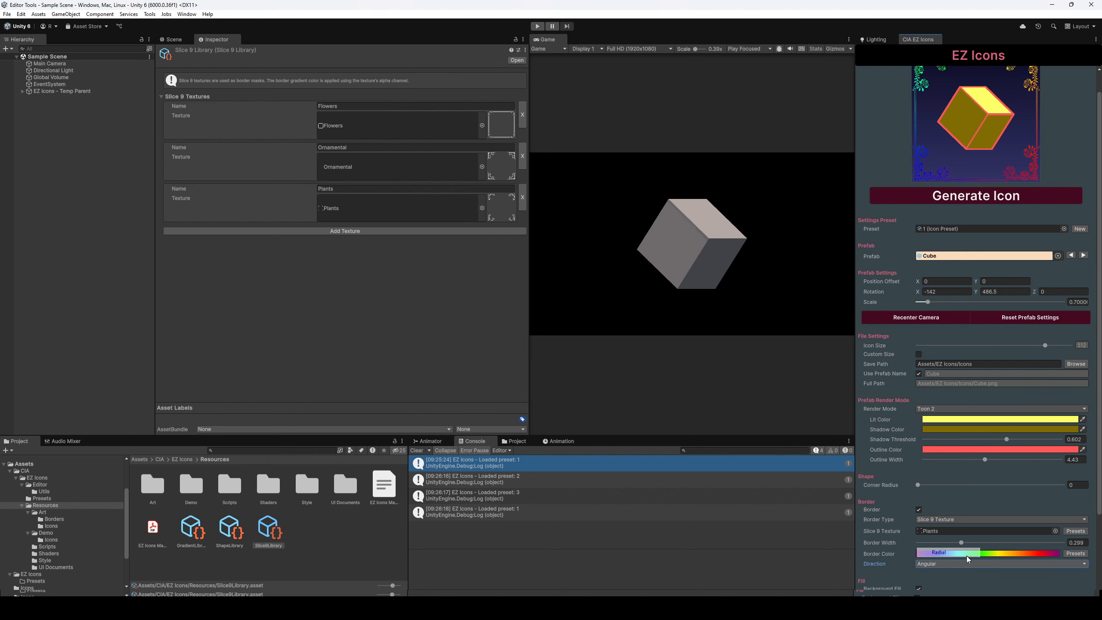
click(962, 565)
click(960, 562)
click(952, 562)
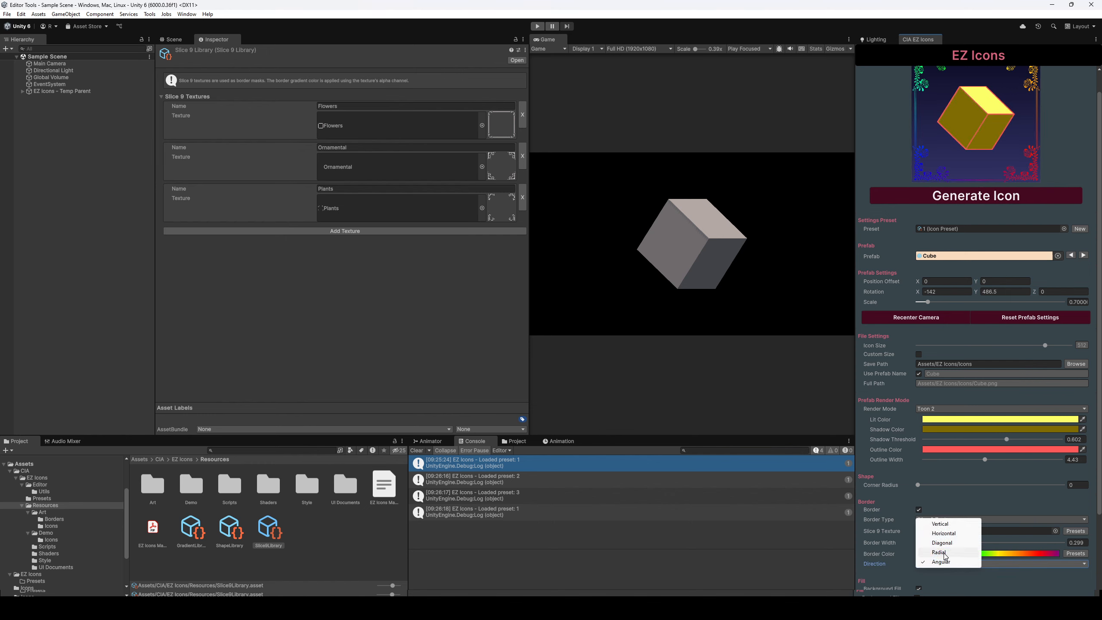
click(945, 534)
click(950, 562)
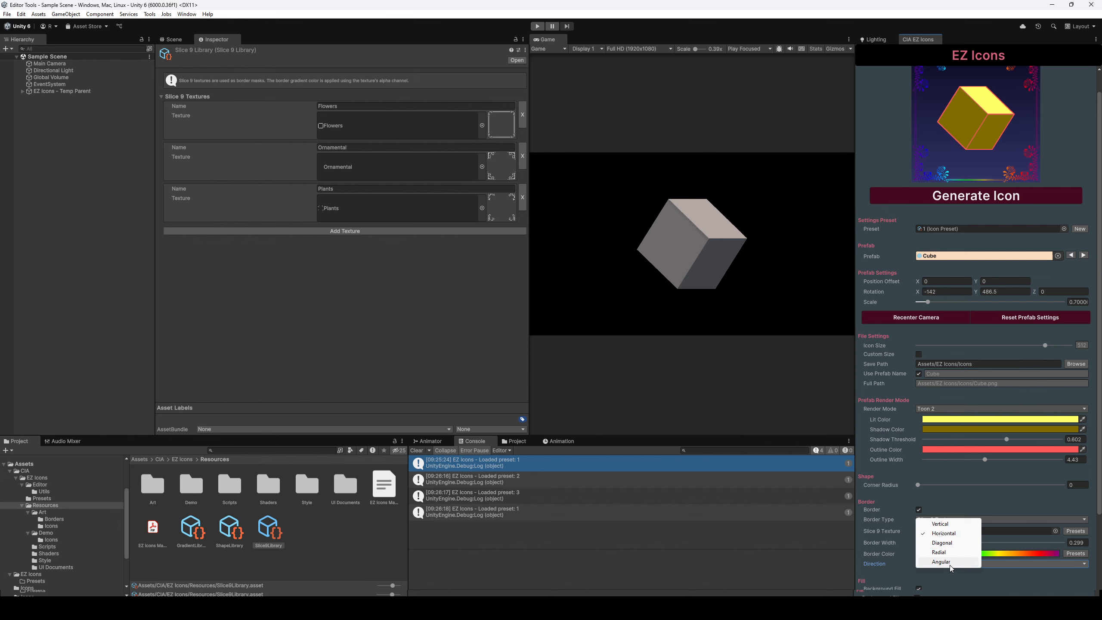
click(950, 566)
Step: Apply the Angular Rainbow preset to the background fill color and check the icon preview
scroll(1016, 461, down, 3)
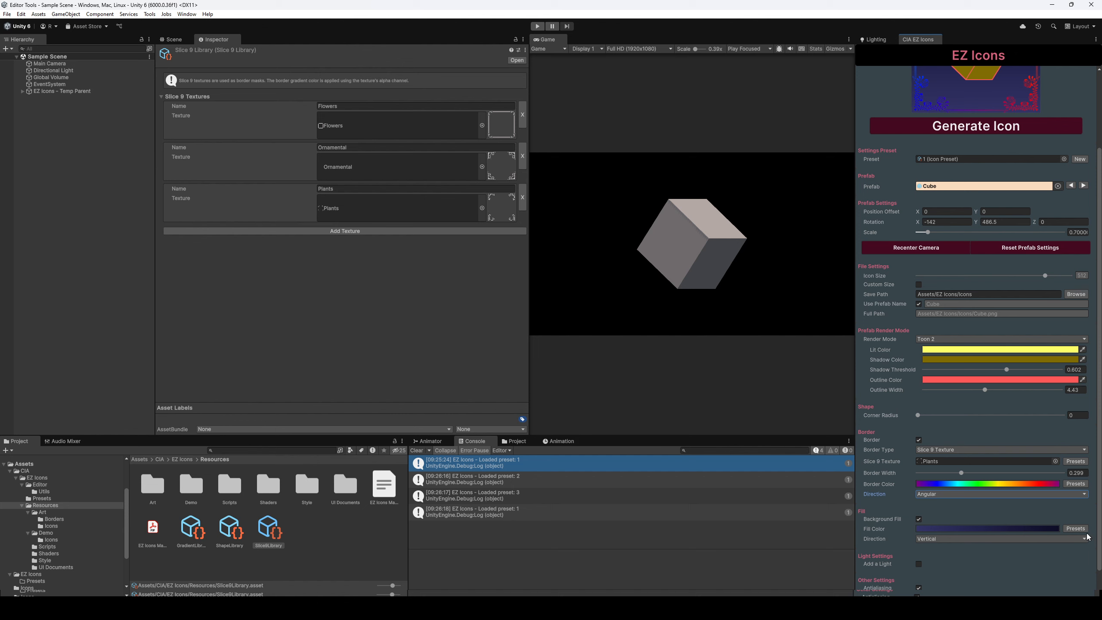
click(1076, 529)
click(1054, 369)
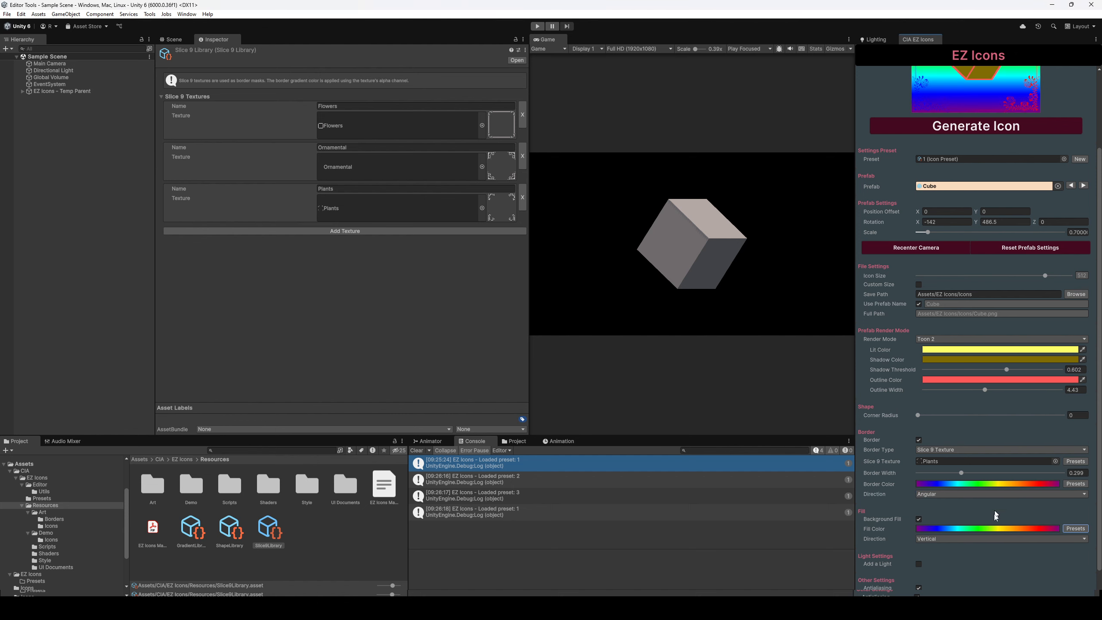
scroll(994, 348, up, 3)
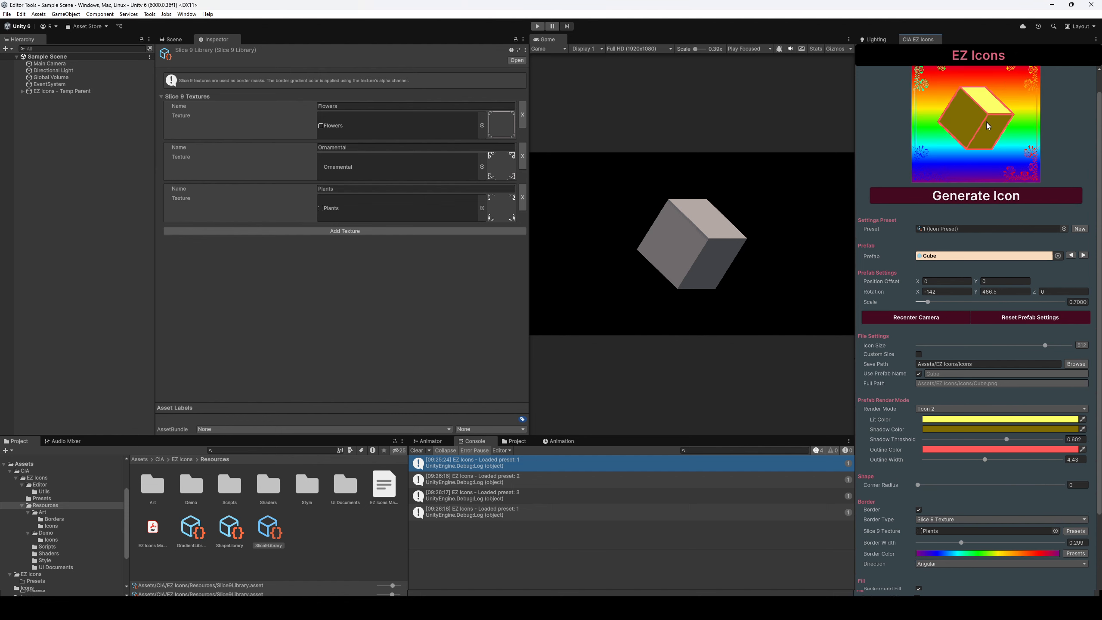
scroll(980, 388, down, 2)
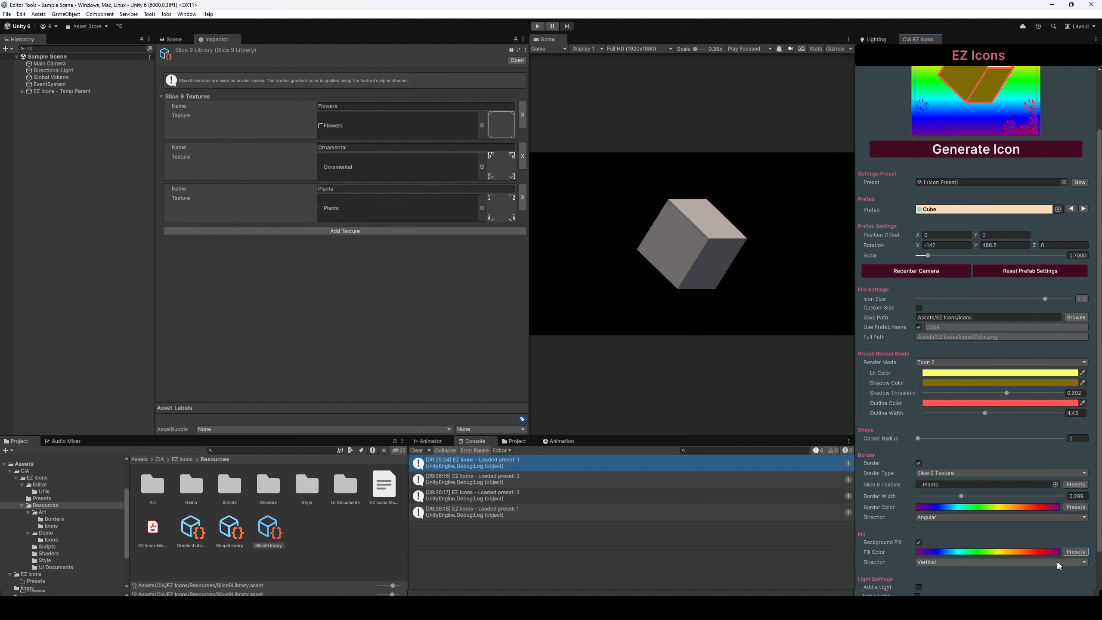
Step: Set the border color to the Silver preset and the background fill color to the Midnight preset
click(1076, 507)
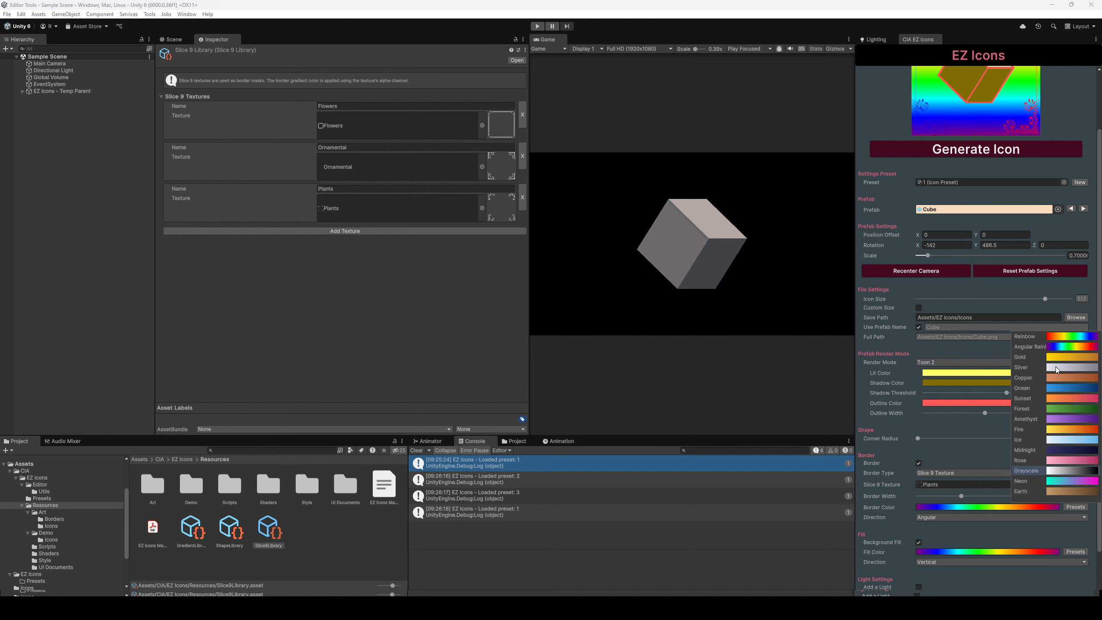
click(1056, 367)
click(1076, 552)
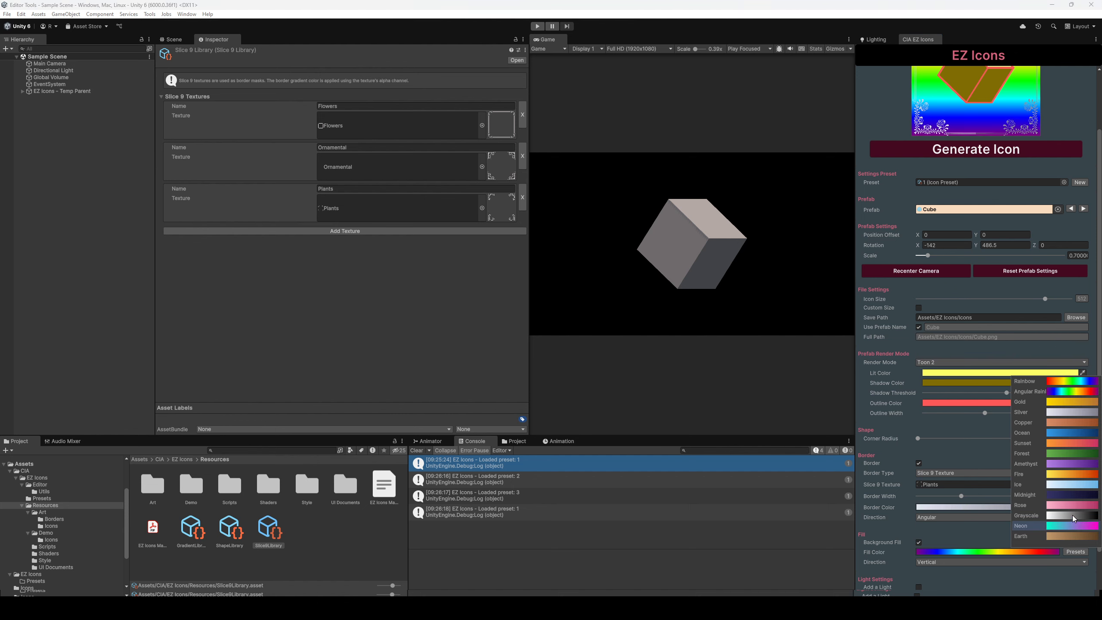
click(1071, 497)
scroll(1026, 491, up, 3)
scroll(1022, 474, down, 4)
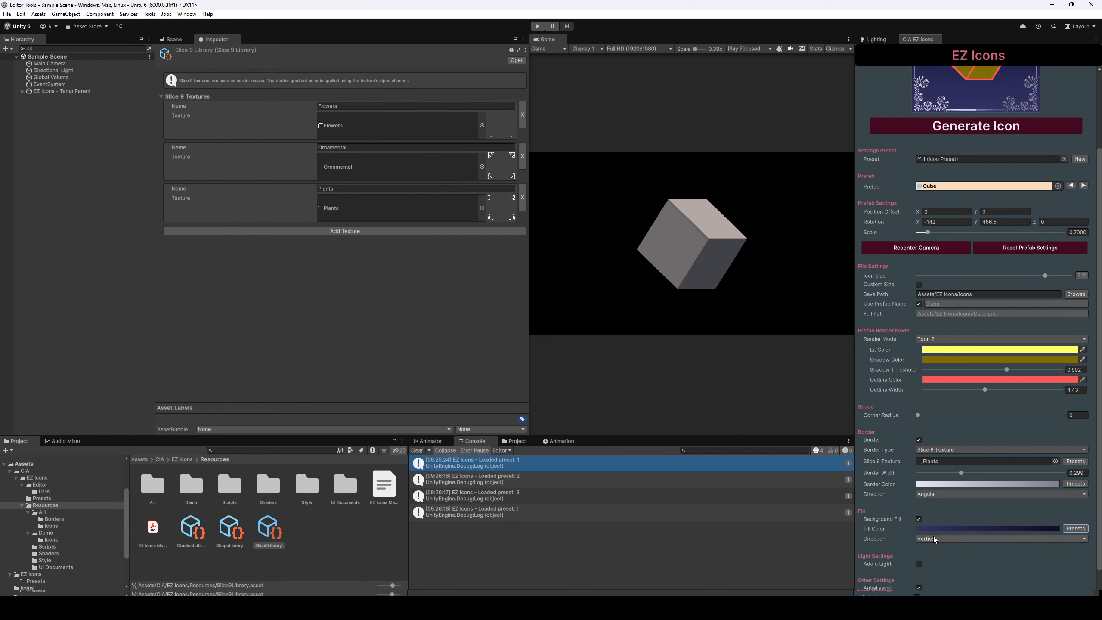
scroll(972, 540, up, 4)
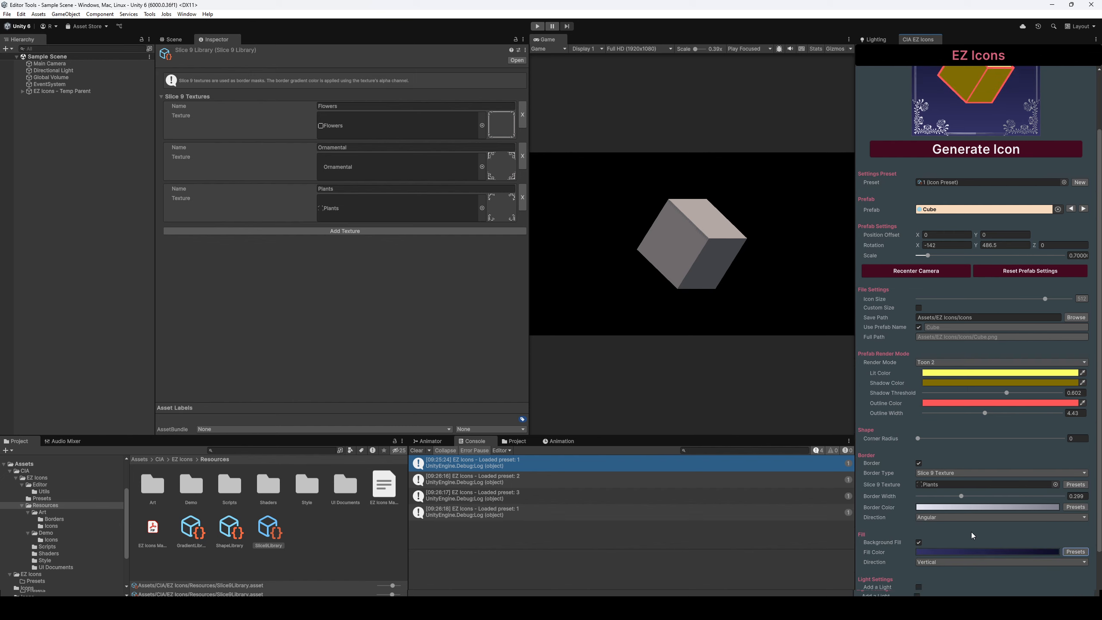
Step: Set the prefab's render mode to Normal
scroll(980, 268, down, 5)
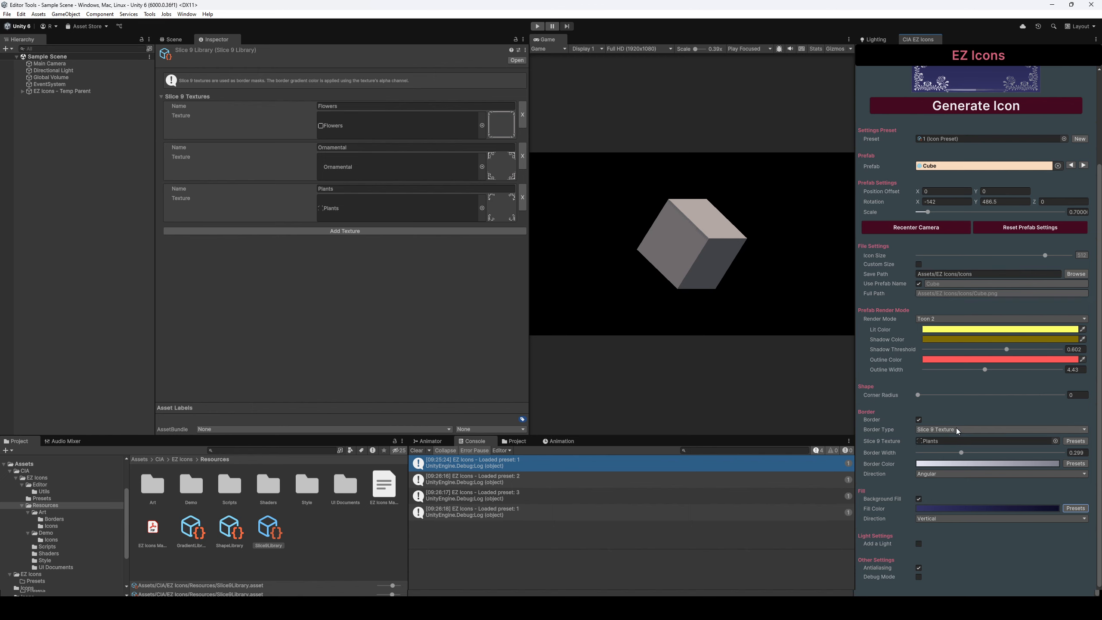
scroll(966, 431, up, 5)
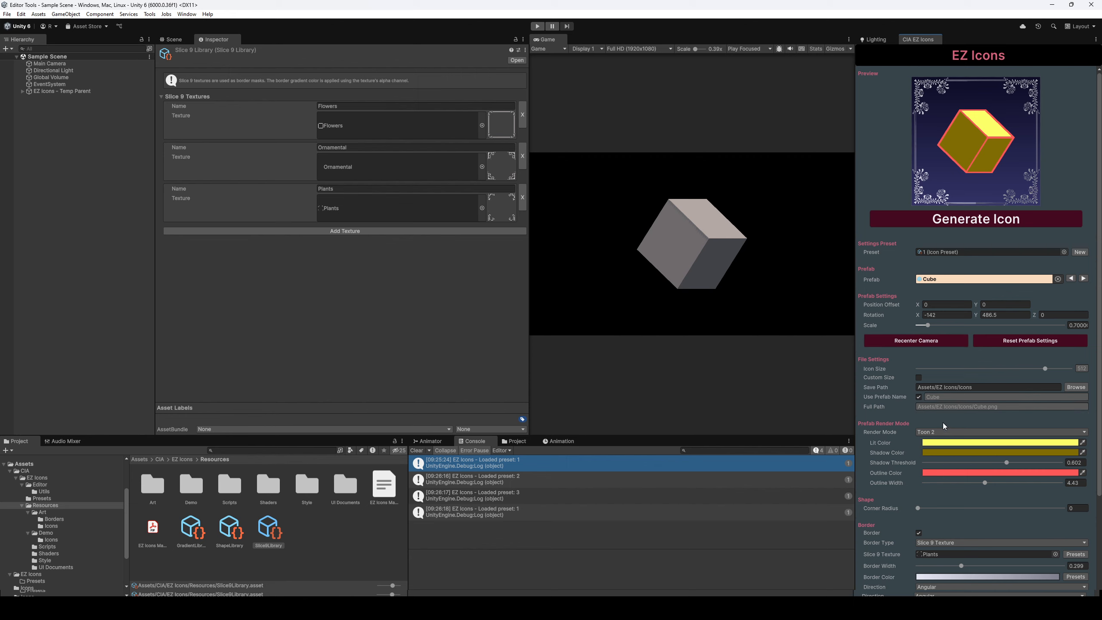
click(969, 431)
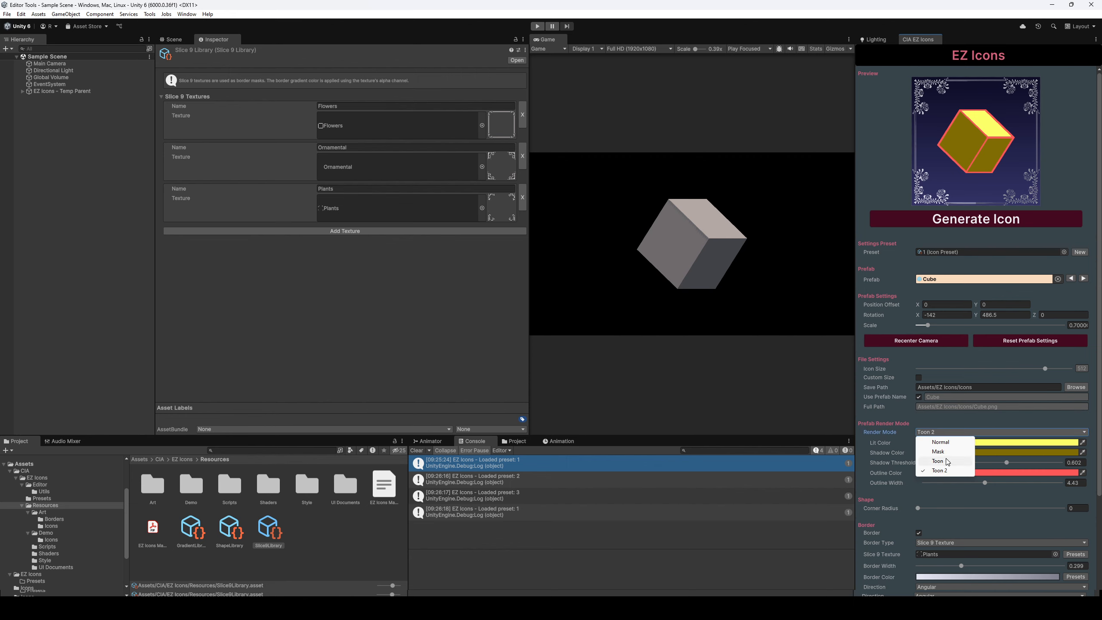
click(949, 441)
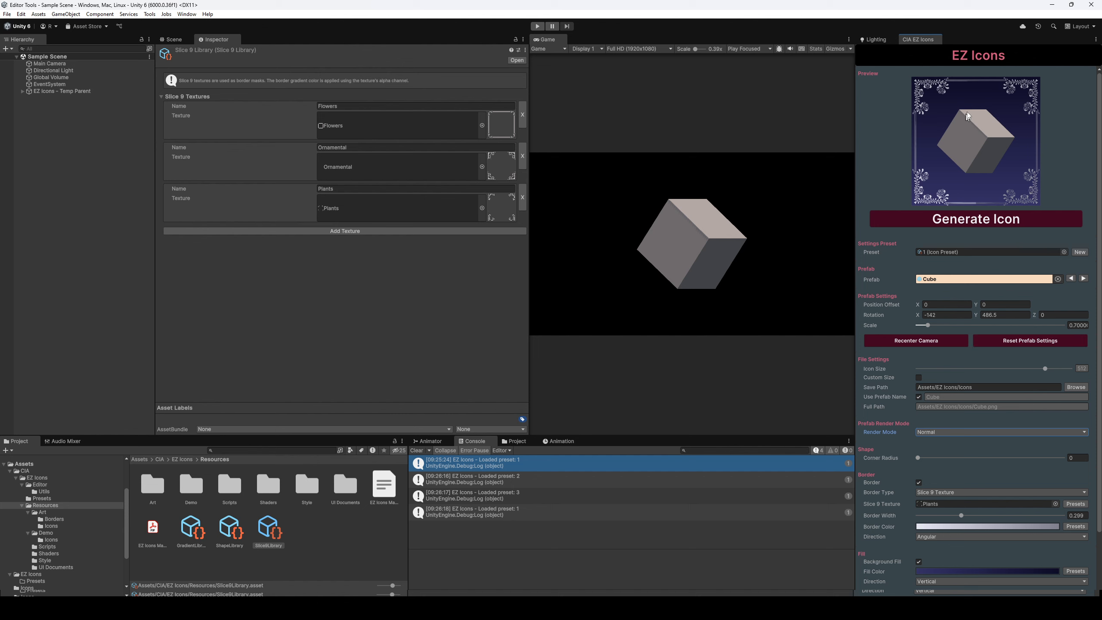
Step: Add a light to the icon with a red light color and an intensity of about 19.08
scroll(989, 295, down, 3)
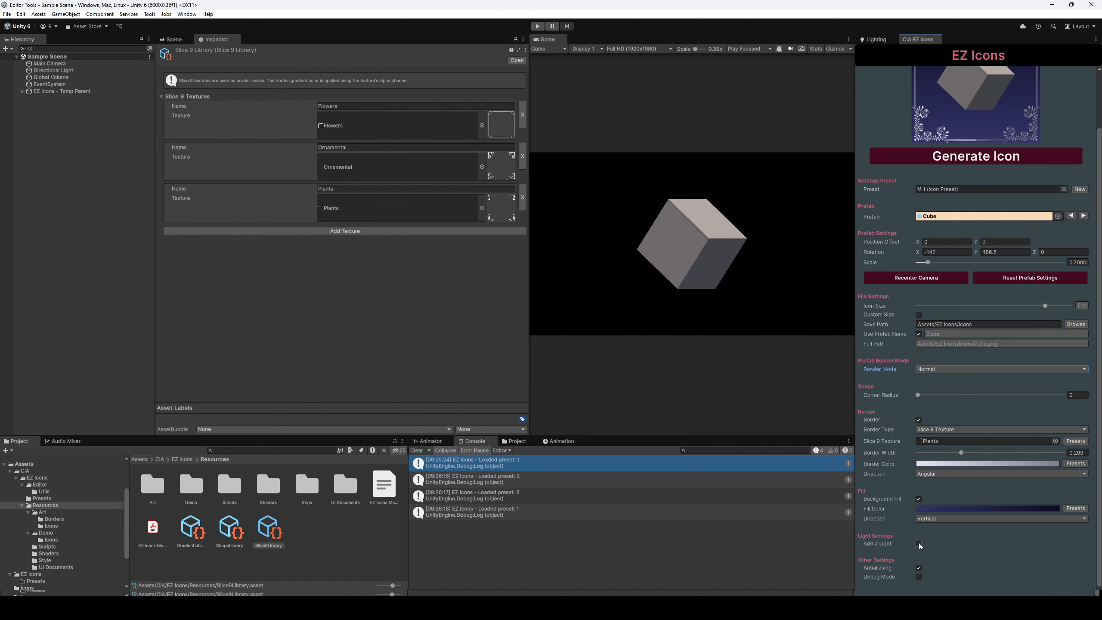
click(920, 545)
click(962, 564)
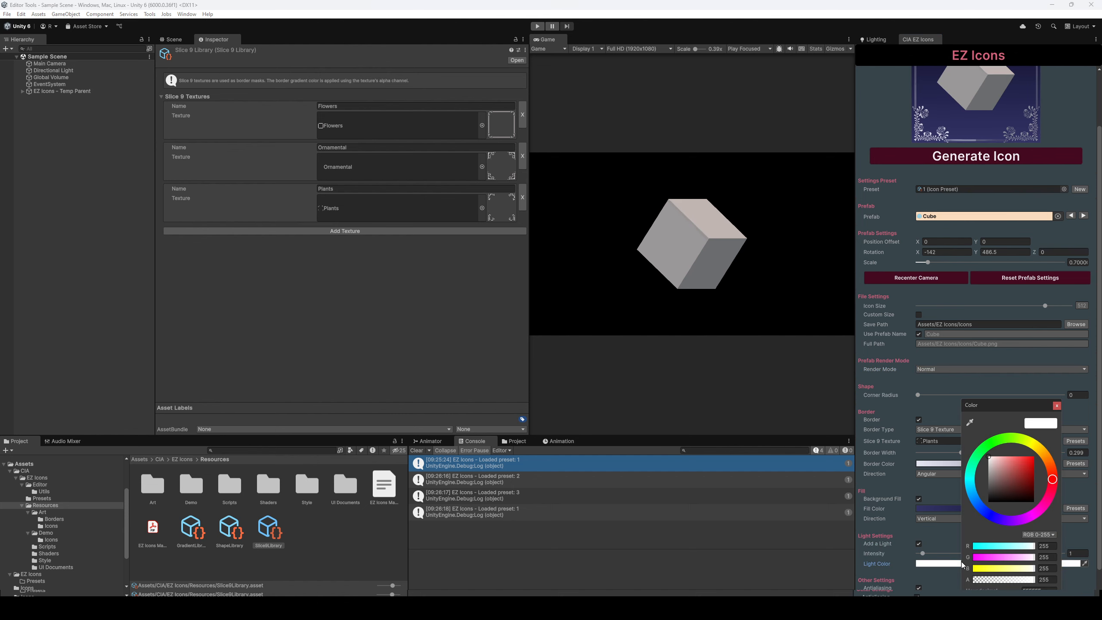
drag(1029, 473, 1038, 444)
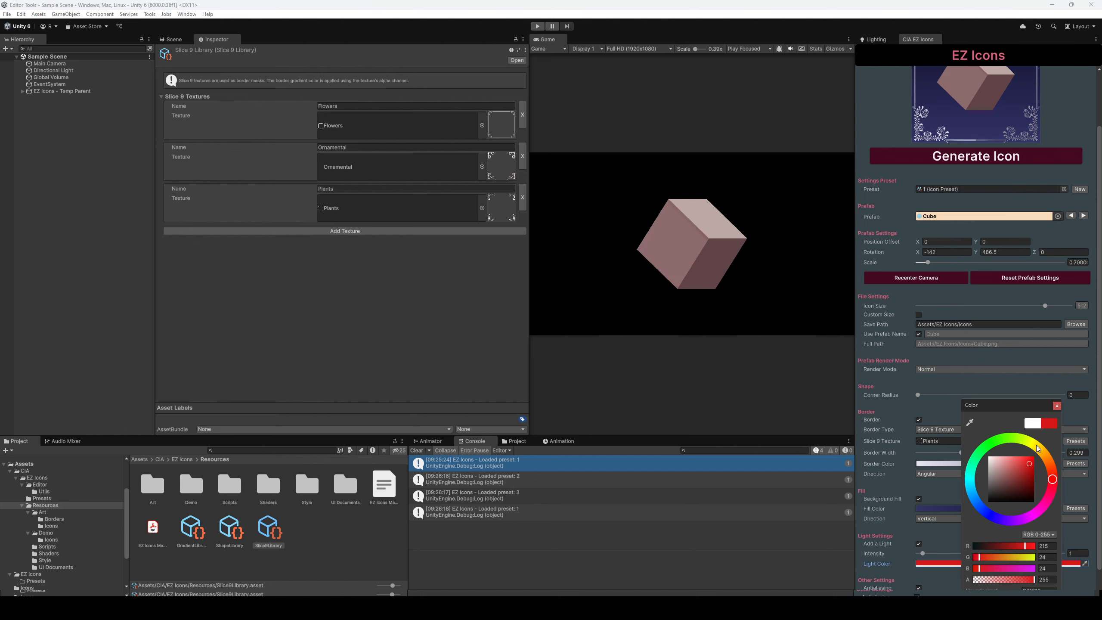
click(1057, 406)
drag(923, 553, 1012, 557)
scroll(1006, 460, up, 2)
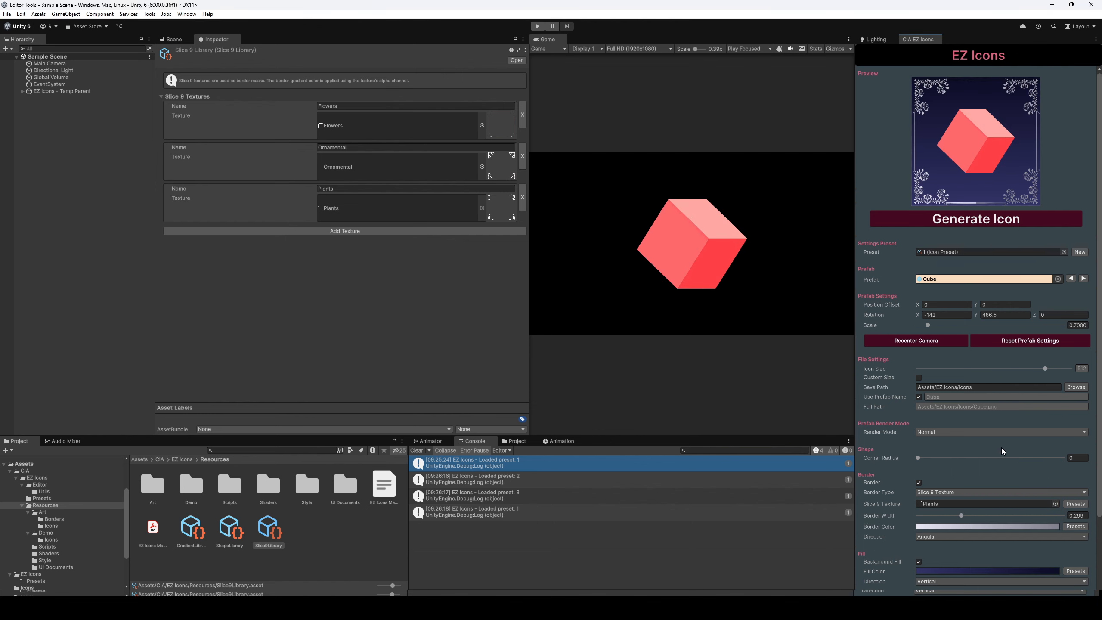
Step: Remove the added light and pose the cube in the preview at rotation X -216, Y 487.5 and scale 0.85
drag(1023, 84, 992, 175)
scroll(993, 282, down, 2)
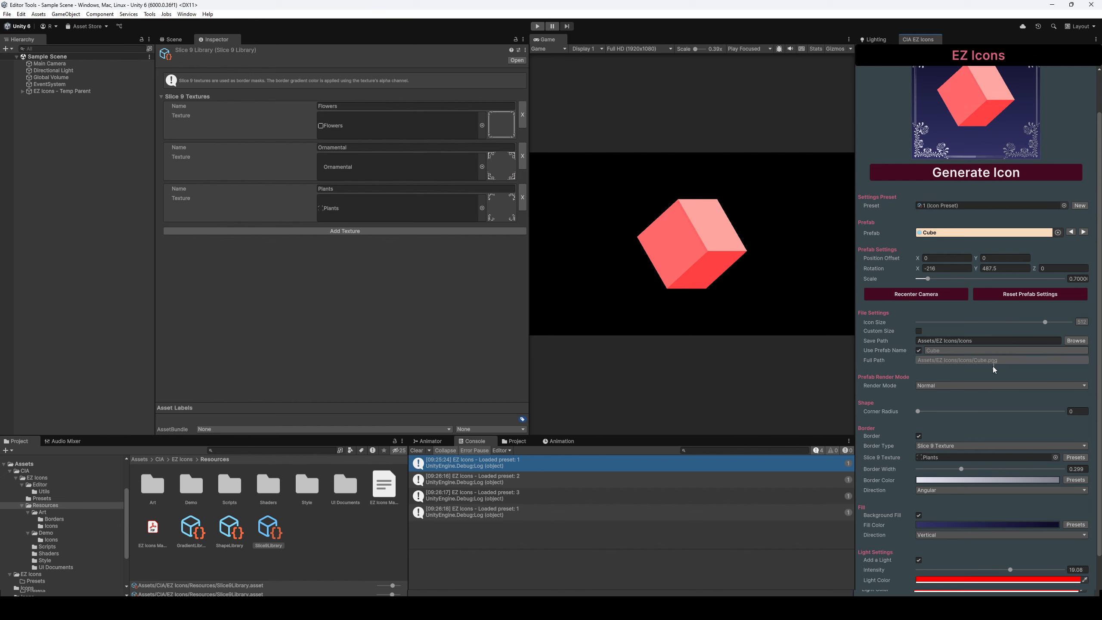
click(919, 561)
scroll(982, 402, down, 1)
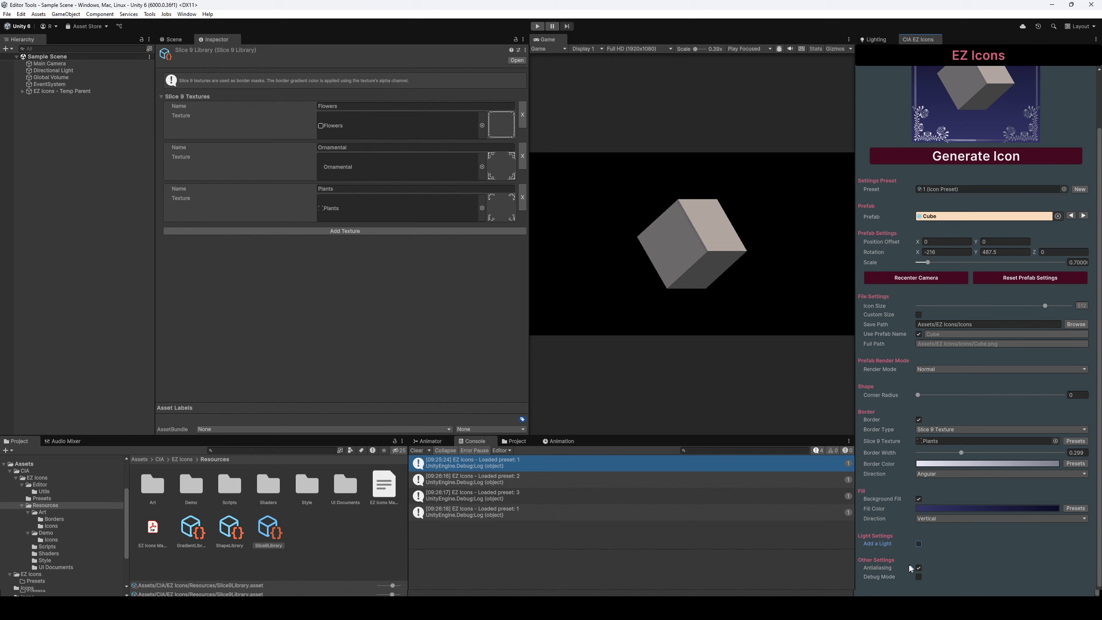
scroll(944, 536, up, 3)
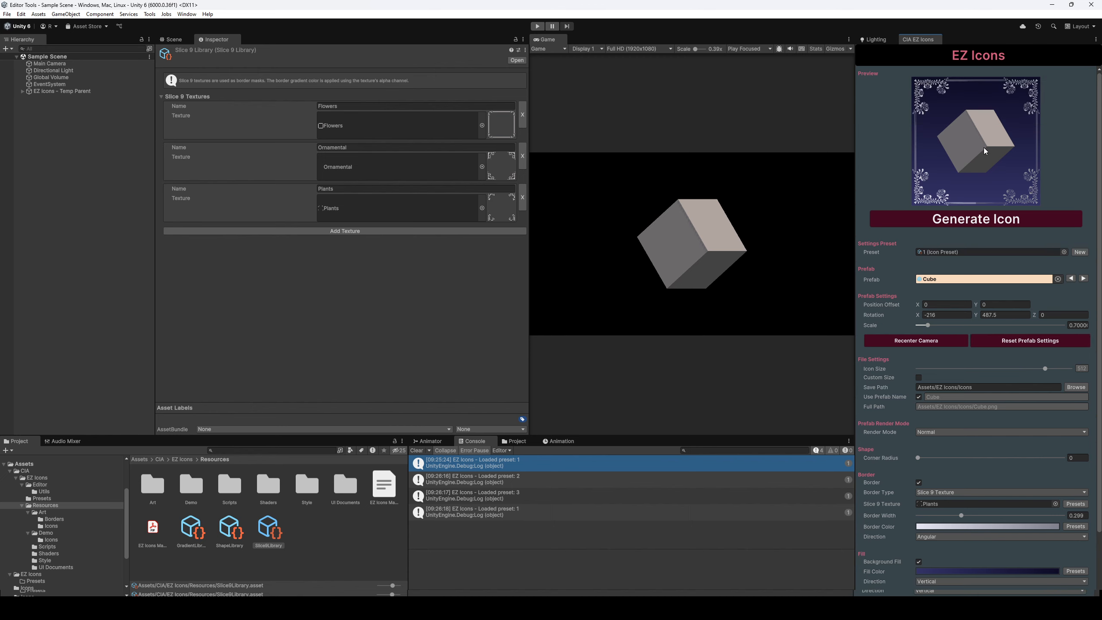
scroll(973, 138, up, 3)
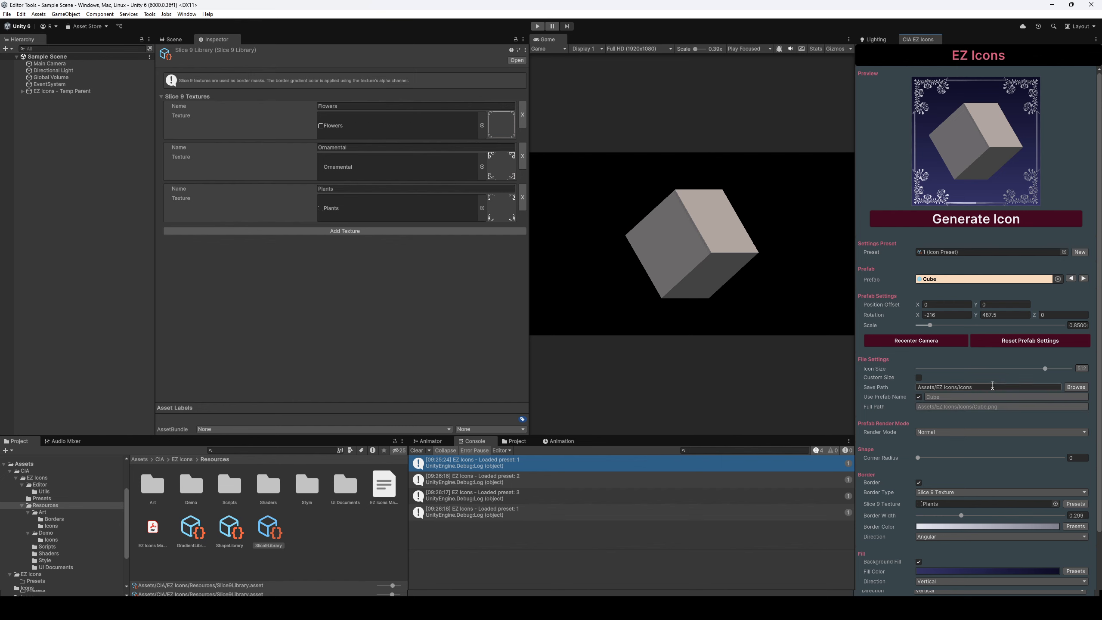
Step: Set the border type to Shapes with corner radius 0.985, pattern density 4.38 and border width 0.148
scroll(953, 491, down, 1)
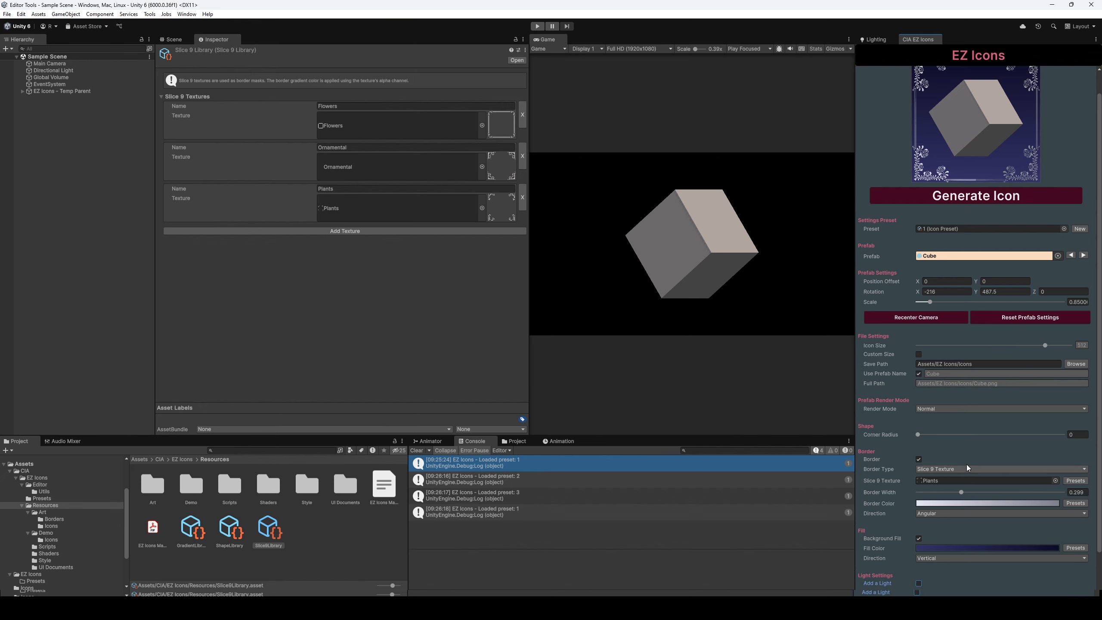
click(967, 469)
click(959, 489)
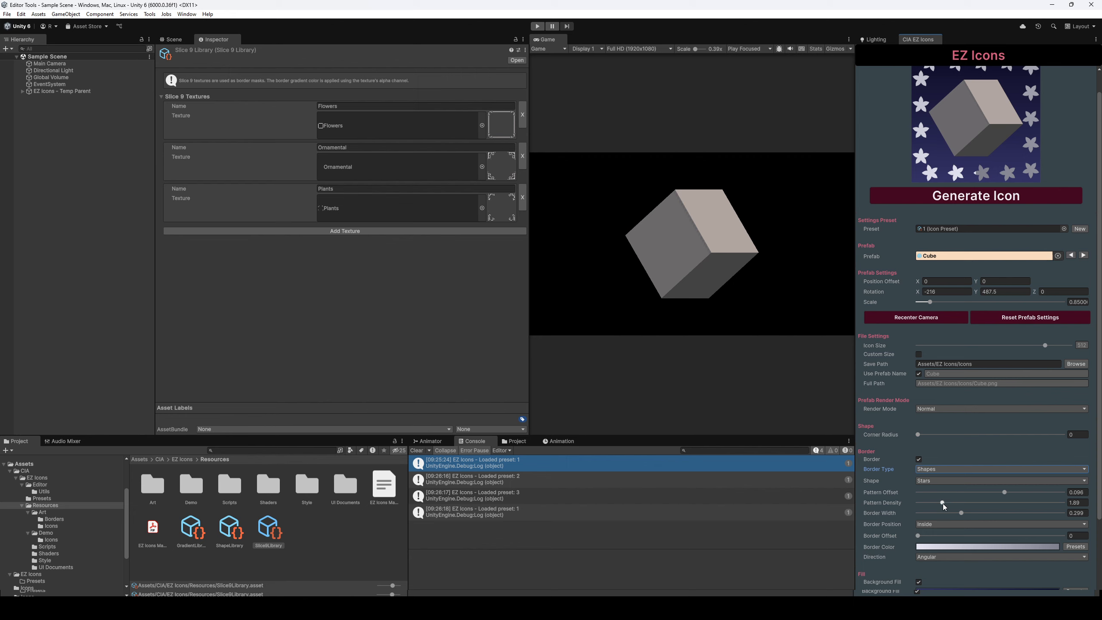
drag(943, 503, 999, 505)
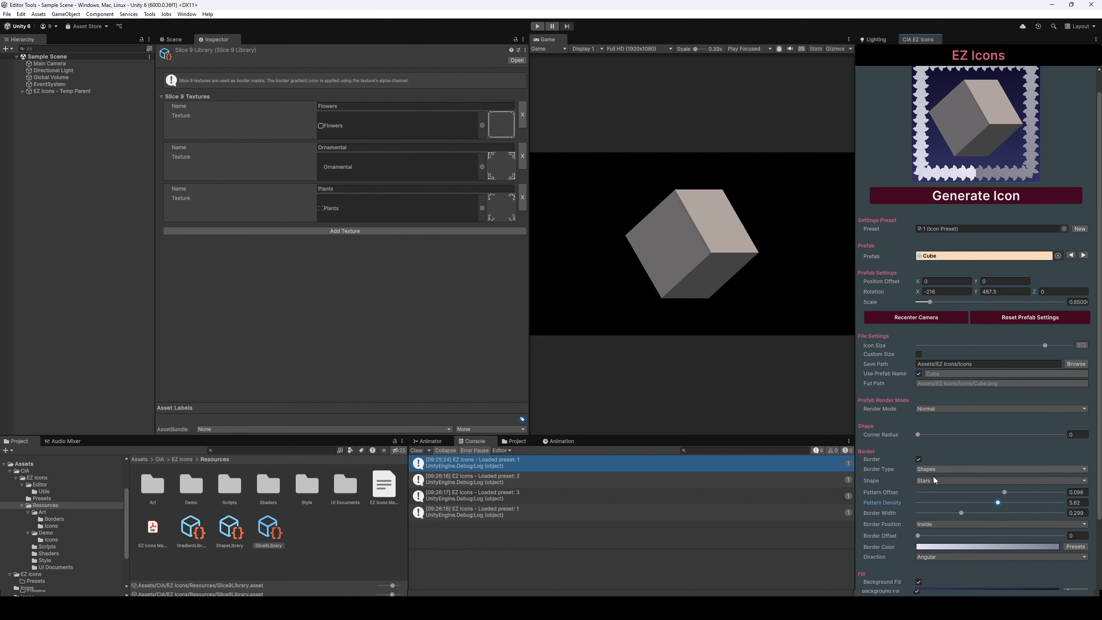
drag(929, 435, 1062, 434)
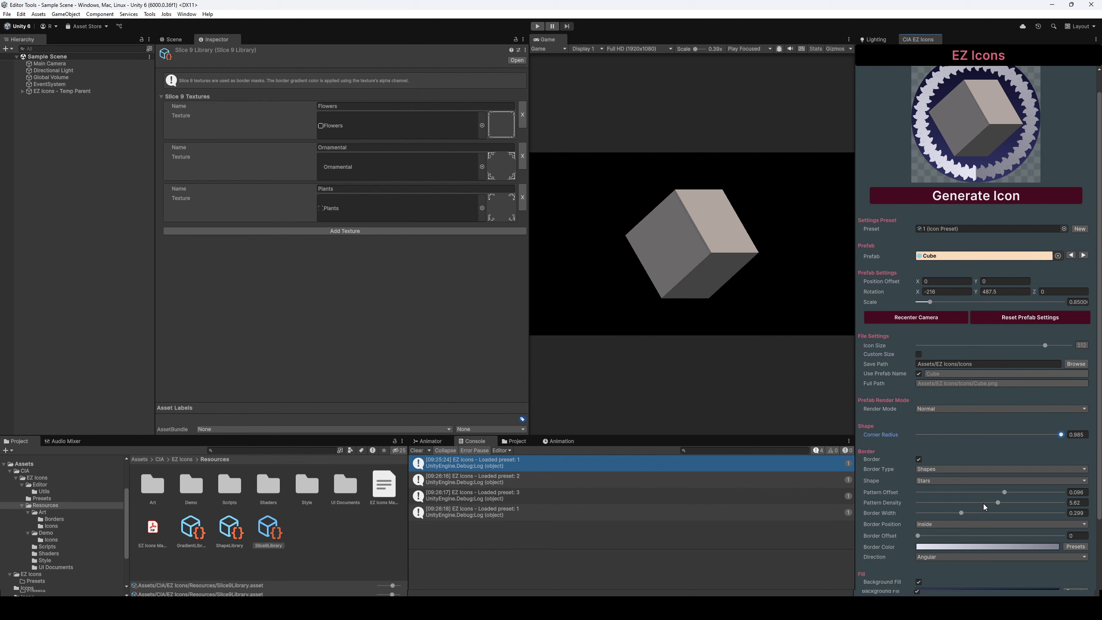
drag(985, 503, 940, 513)
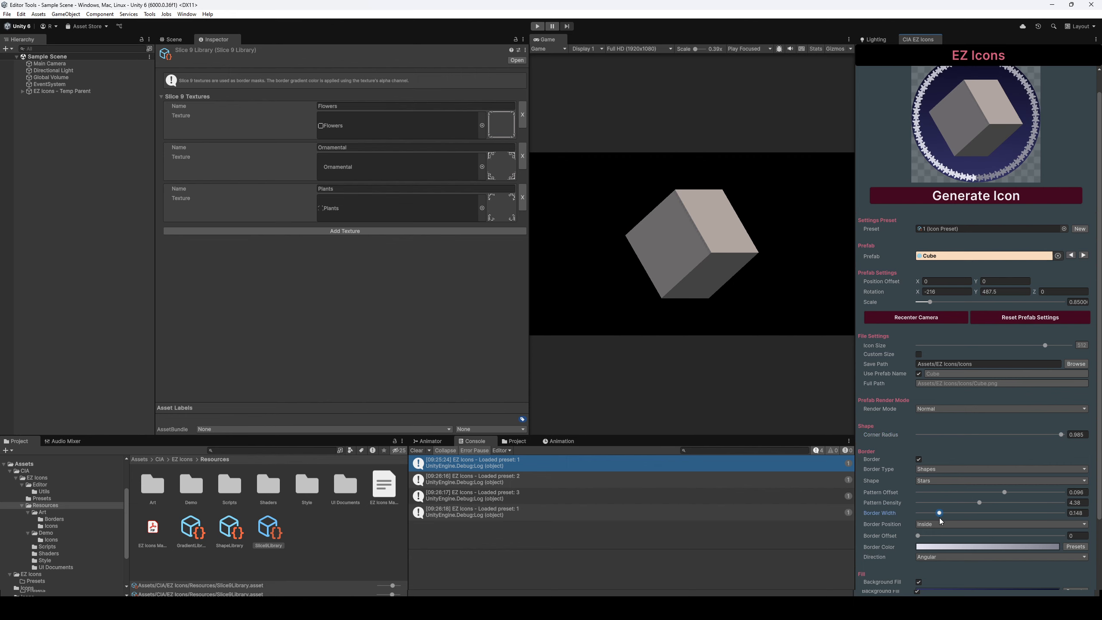
Step: Set the prefab's render mode to Mask and restrict the mask to the prefab only
click(925, 408)
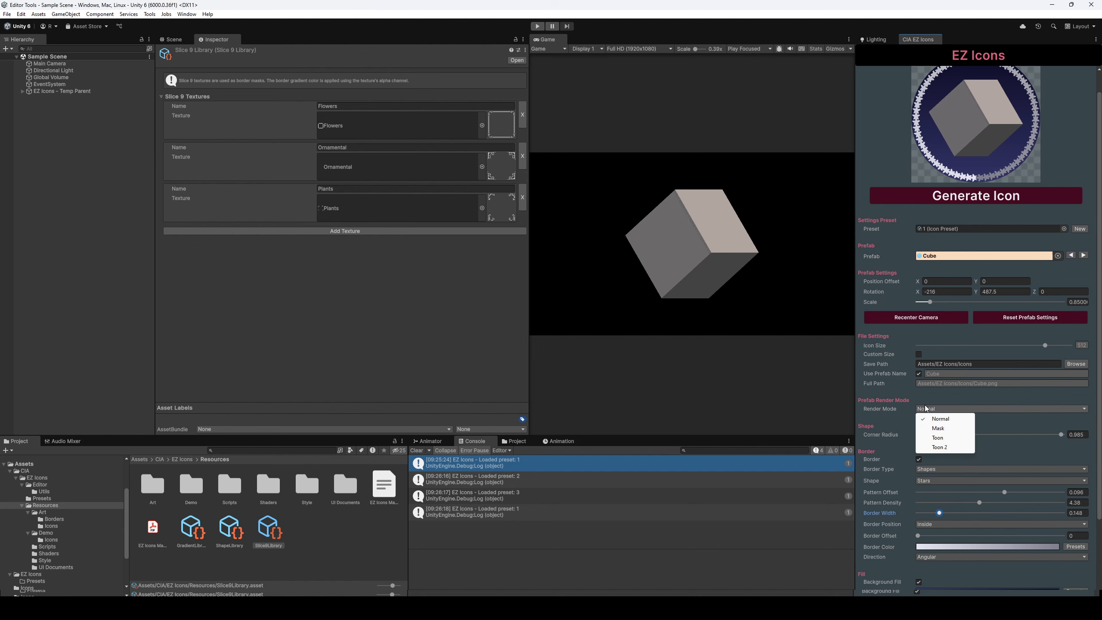
click(955, 428)
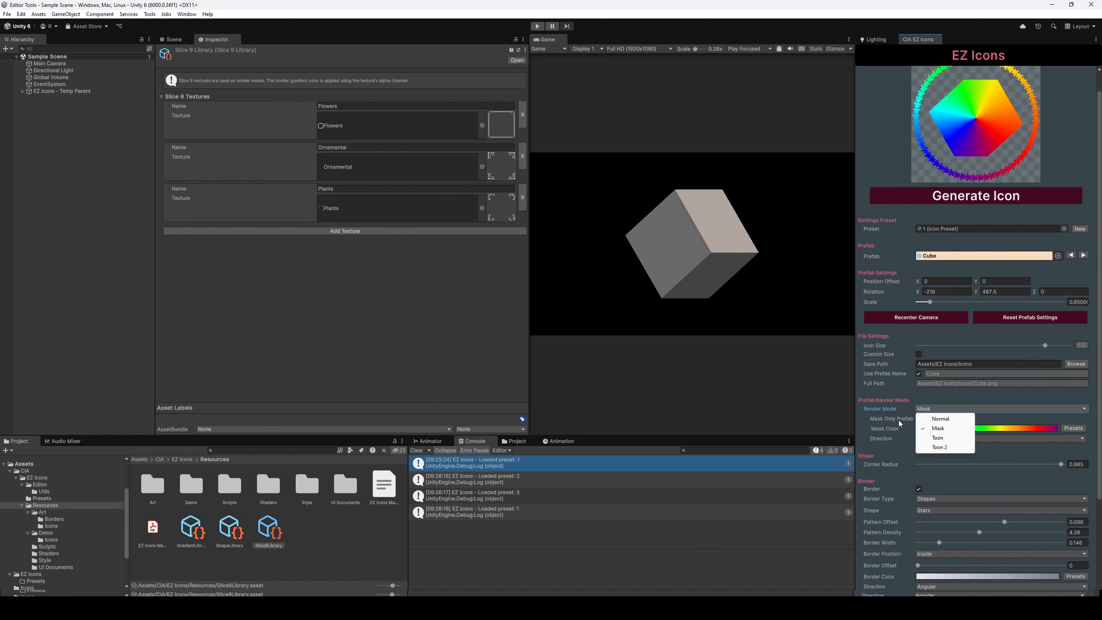
click(926, 419)
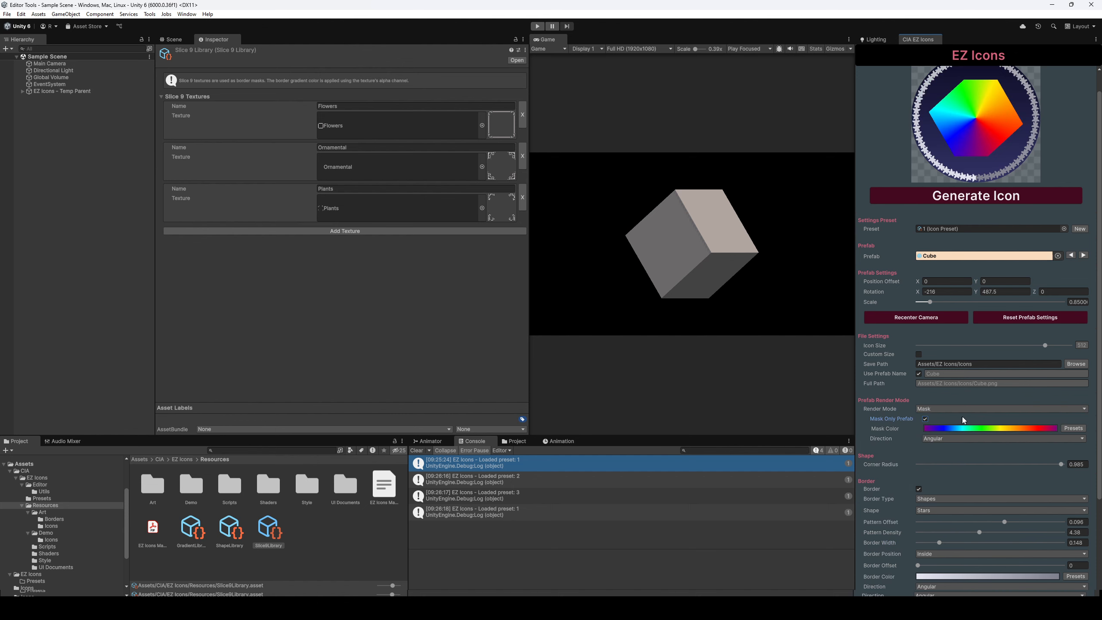
Step: Apply the orange-to-pink gradient preset to the mask color and set its direction to Horizontal
click(1074, 428)
click(1070, 500)
click(964, 438)
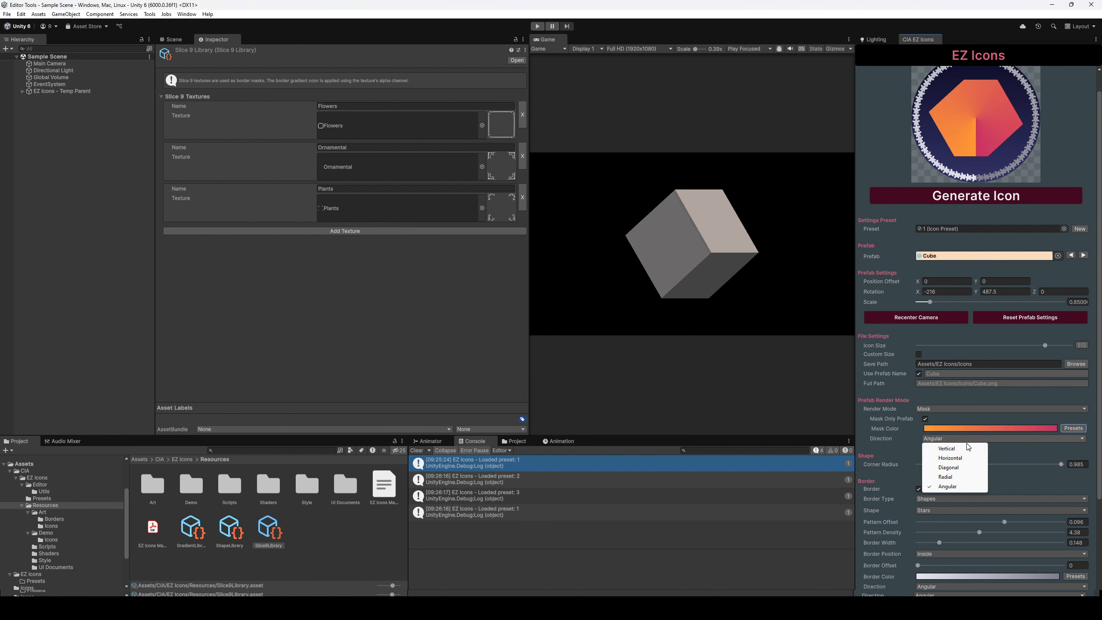
click(937, 458)
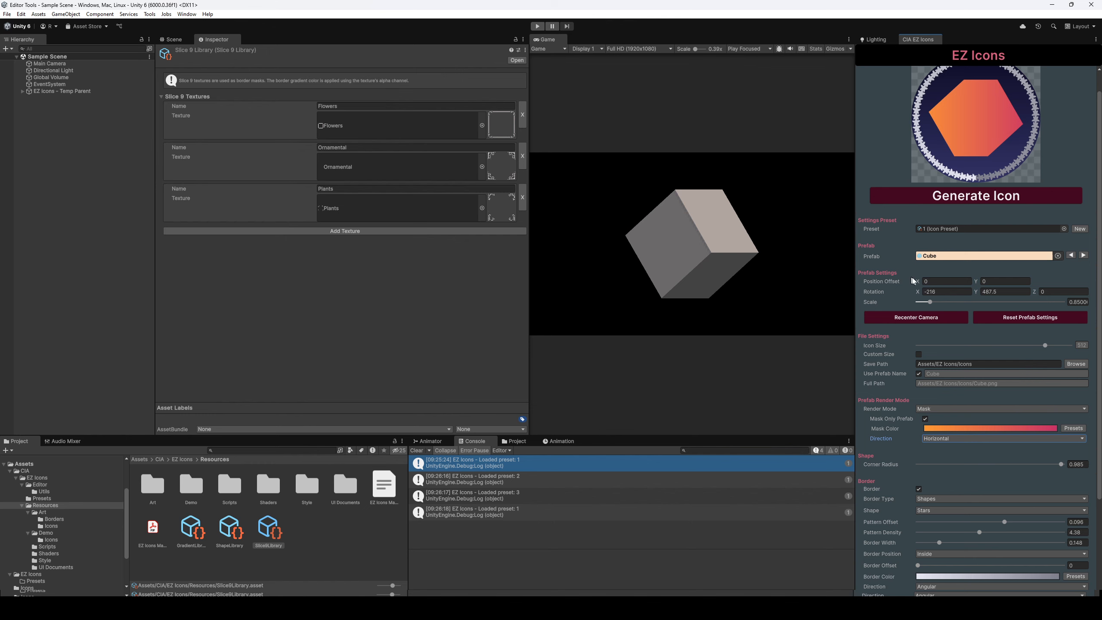
Step: Generate the icon and inspect the saved Cube texture from the EZ Icons/Icons folder in an enlarged preview
click(975, 198)
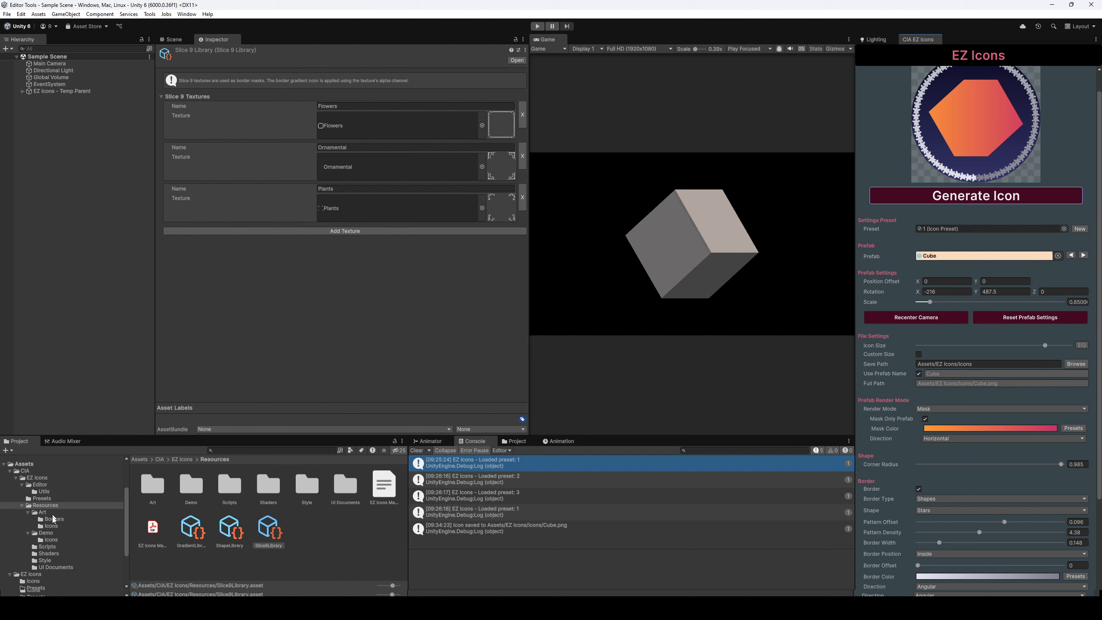
scroll(56, 564, down, 3)
click(33, 556)
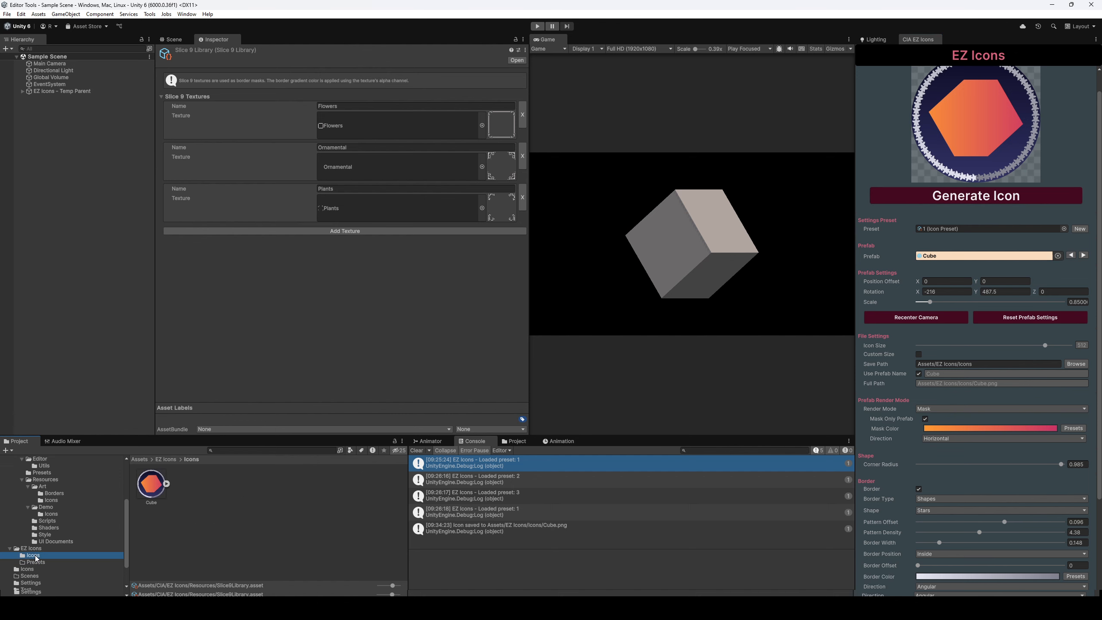
click(150, 486)
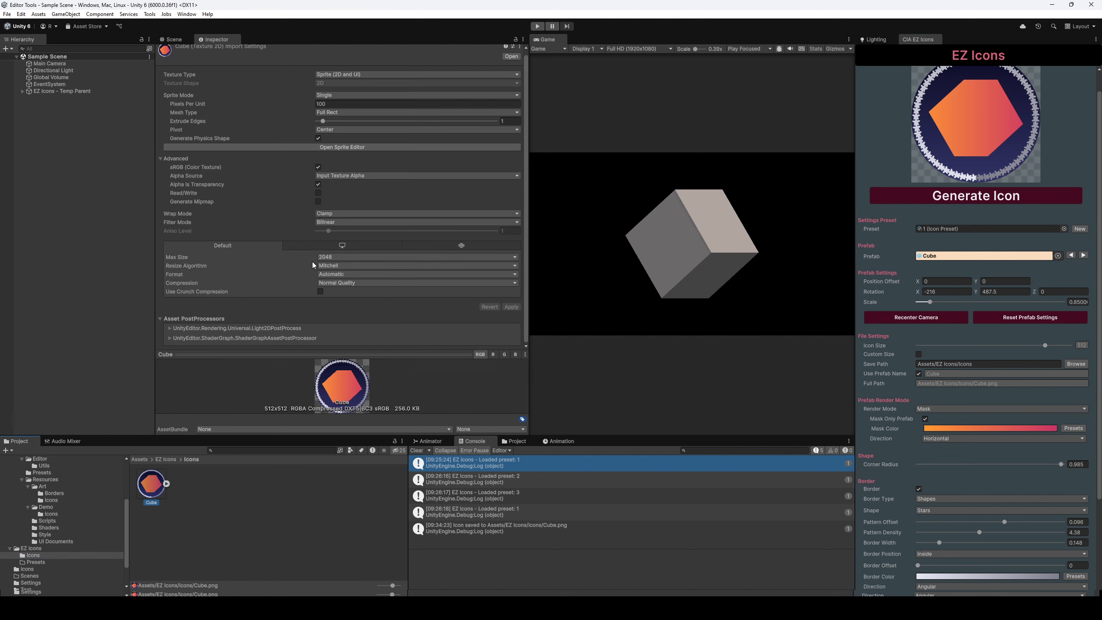
drag(364, 356, 422, 250)
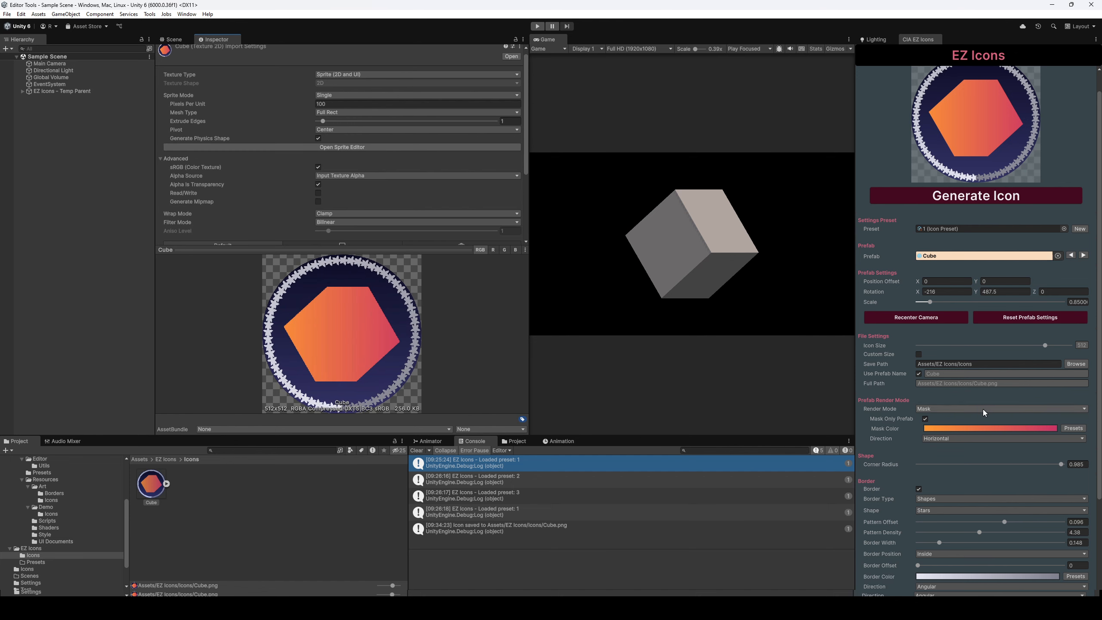
Step: Try moving the cube off-center to position offset X 3.03, Y 0.342 and set its X rotation to -142.3
scroll(983, 410, up, 1)
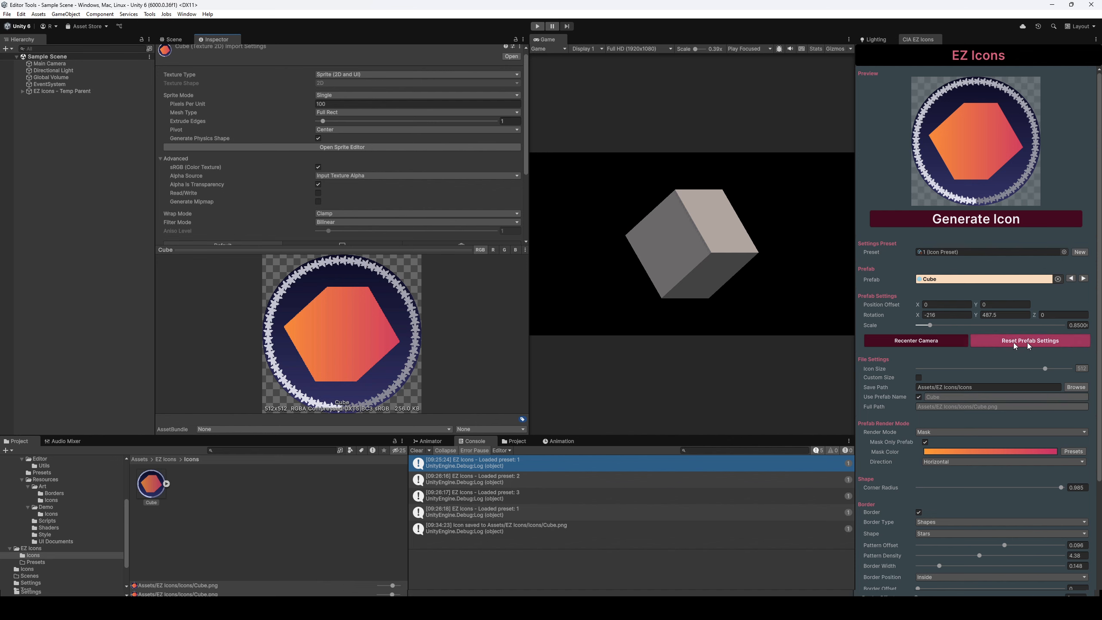
click(925, 341)
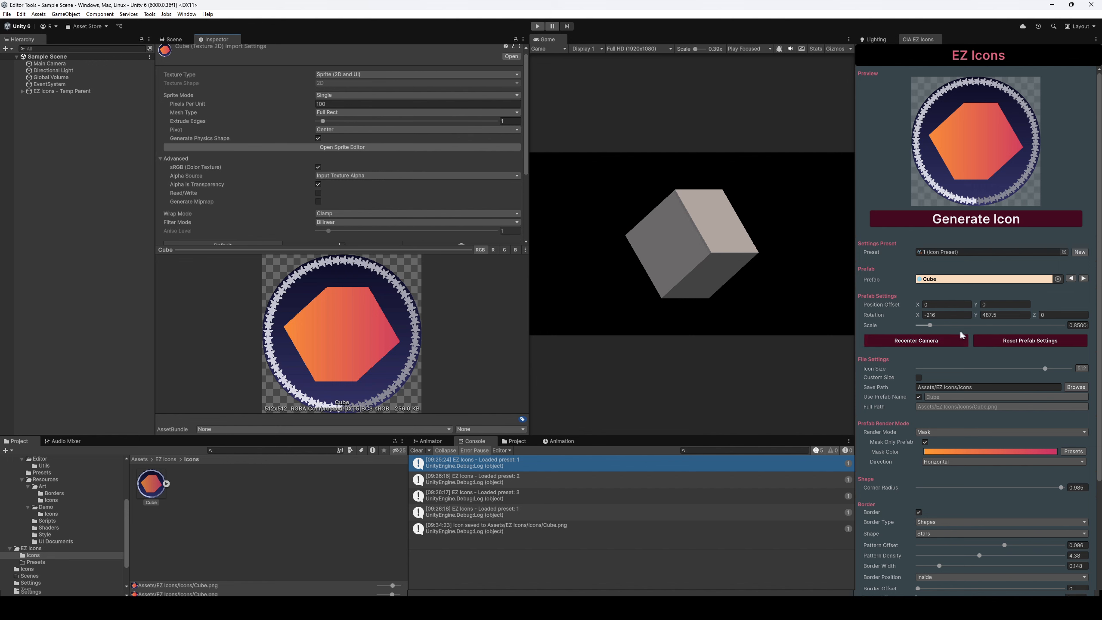
middle_drag(980, 126, 987, 57)
middle_drag(960, 149, 967, 98)
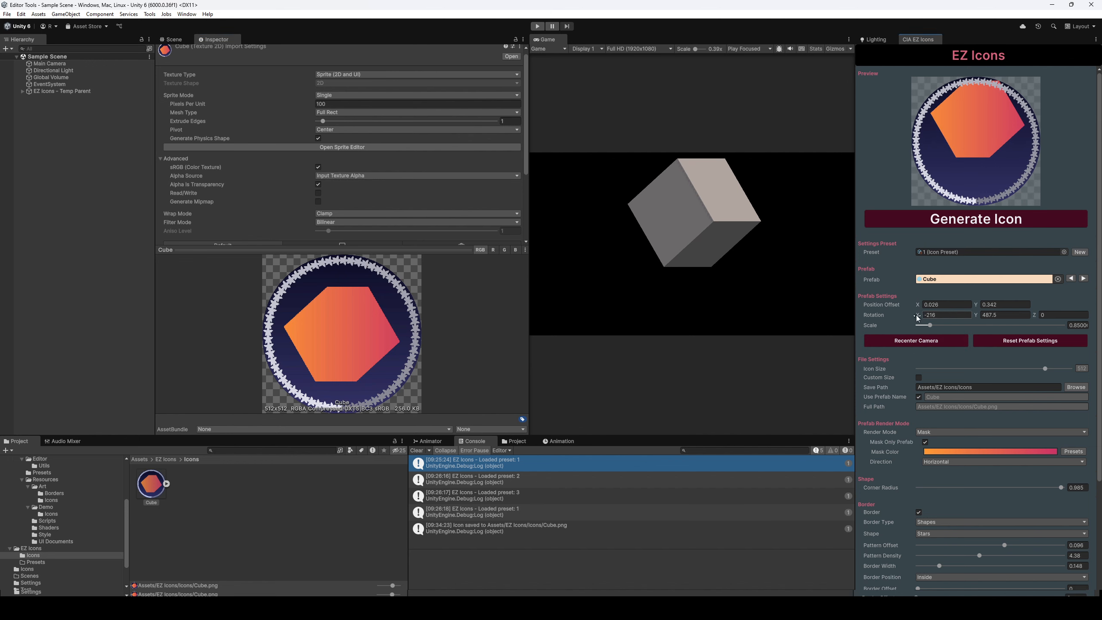
drag(918, 316, 987, 315)
drag(920, 307, 961, 306)
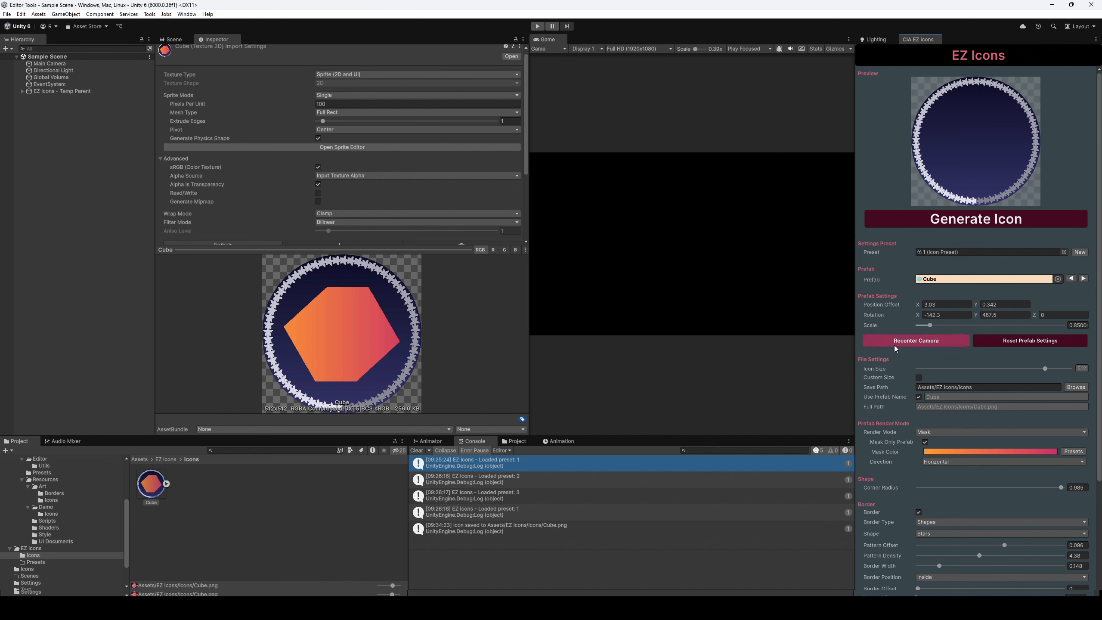
Step: Reset the camera and prefab settings, and try an X position offset of -2.08 with an X rotation of -1.02
click(924, 344)
click(1018, 341)
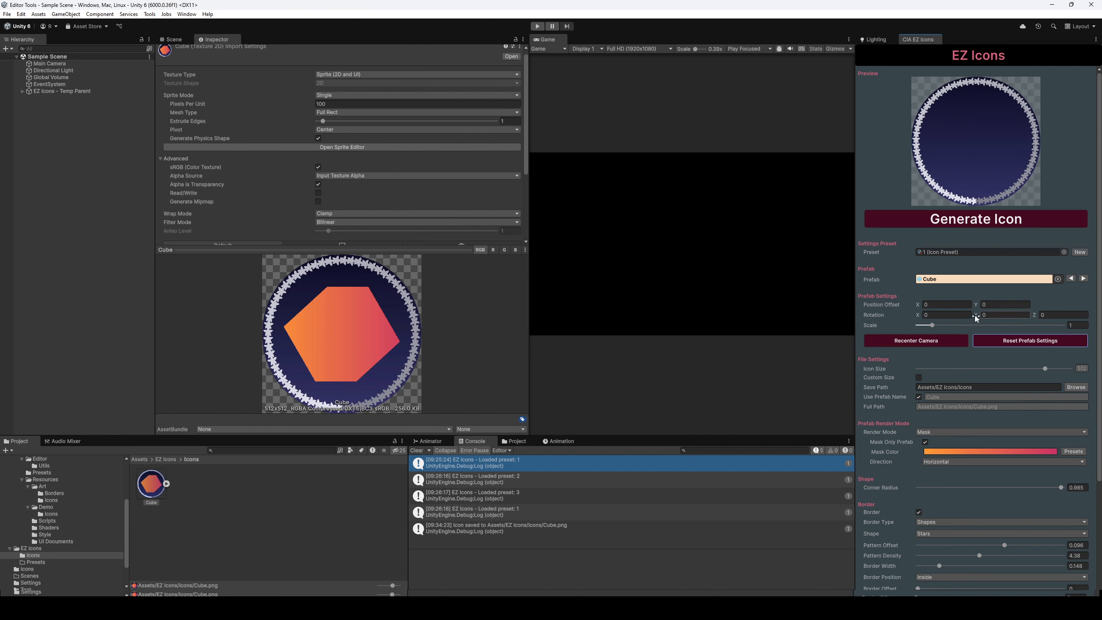
click(929, 340)
drag(920, 315, 890, 308)
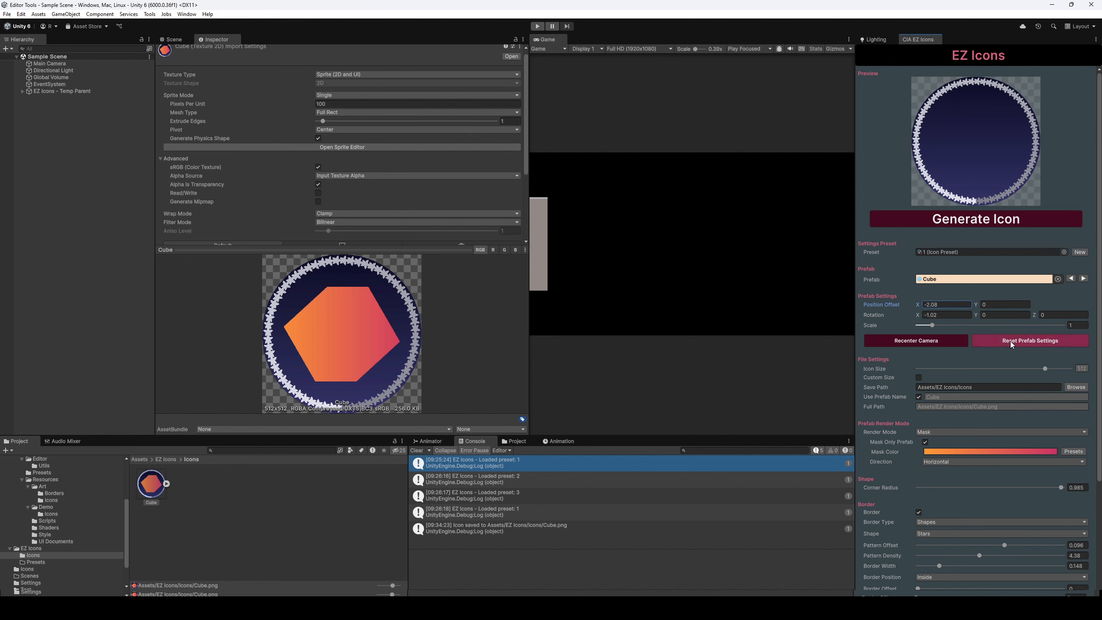
Step: Reset the prefab settings with the camera recentered, and rotate the cube in the preview to X -54, Y 18
click(1018, 340)
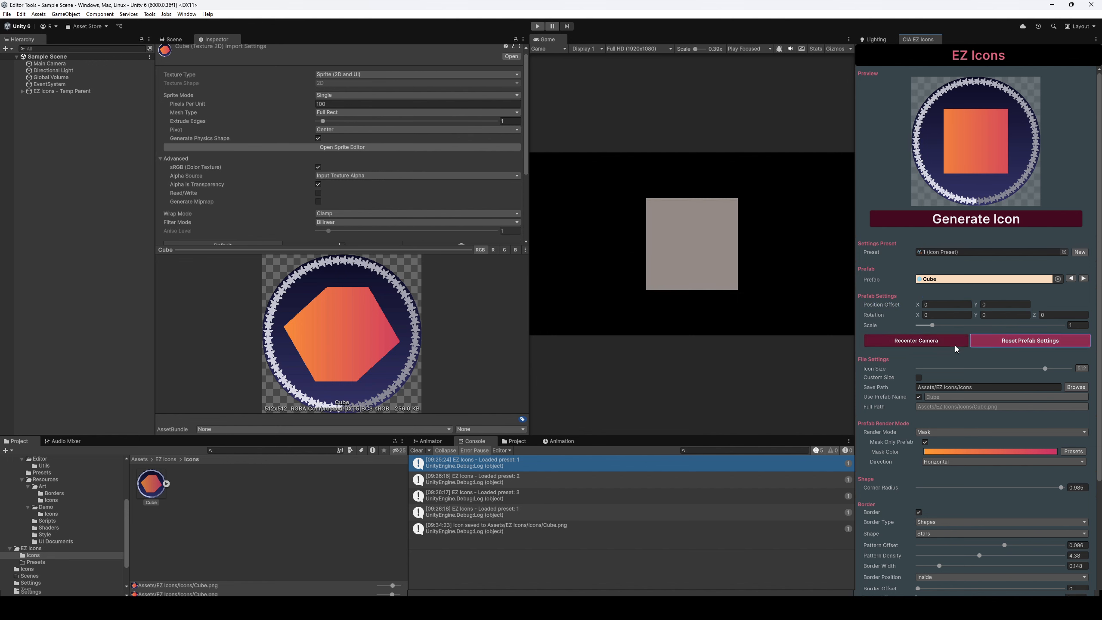
click(916, 341)
drag(971, 144, 963, 161)
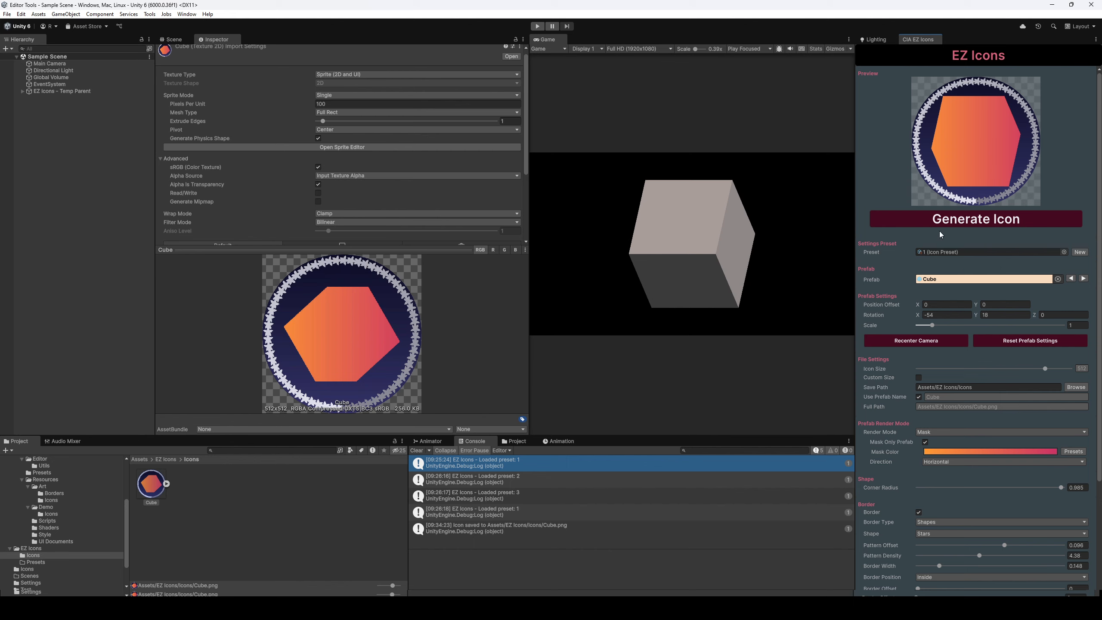